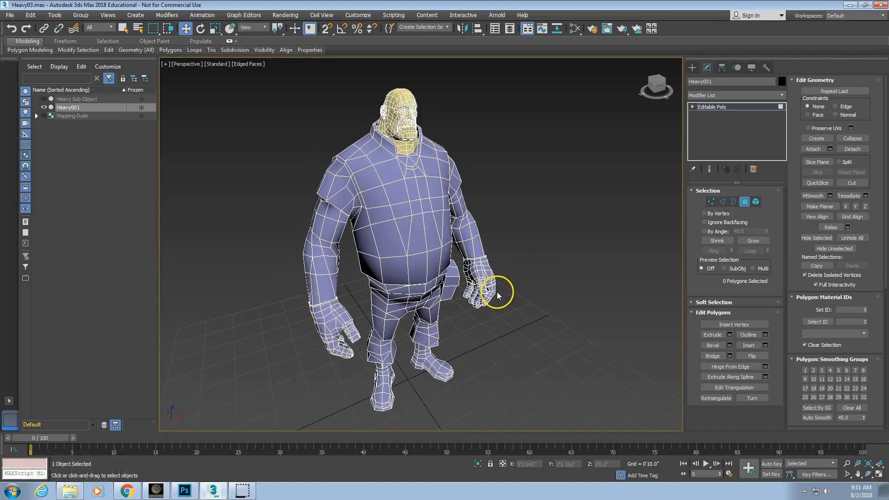
- Select the character's body at Element level, return to Polygon level and clear the selection
click(756, 202)
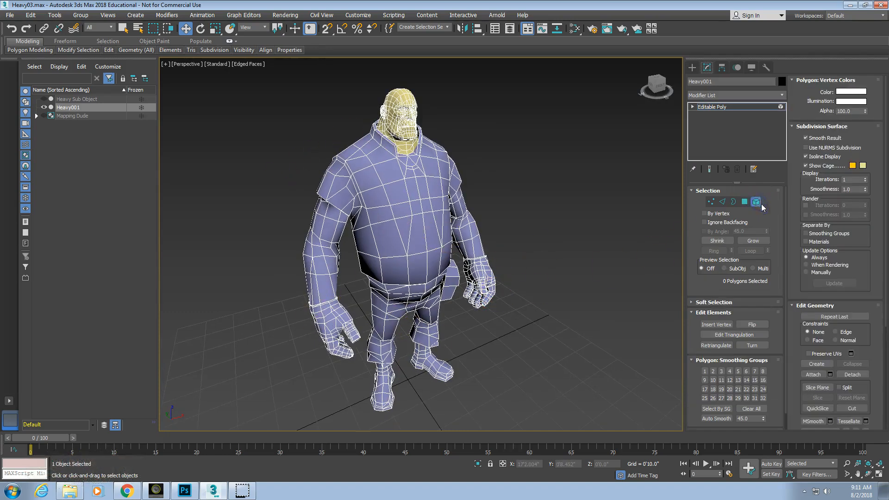
click(758, 205)
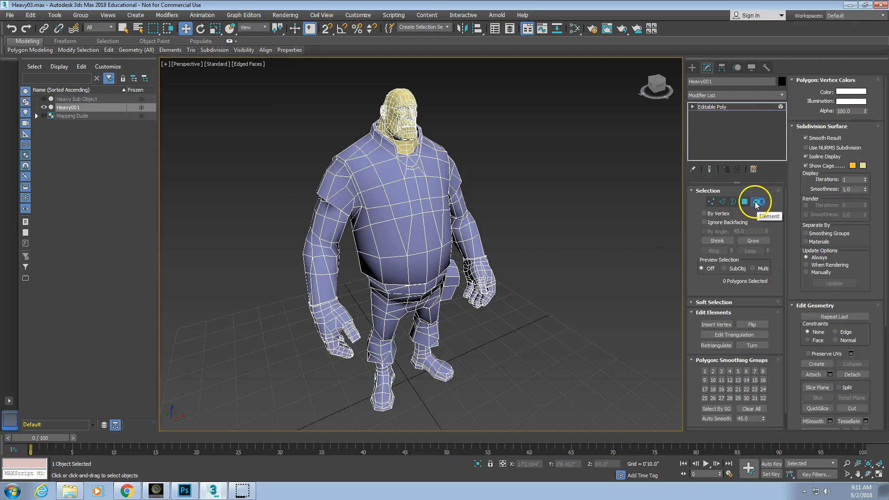
click(477, 274)
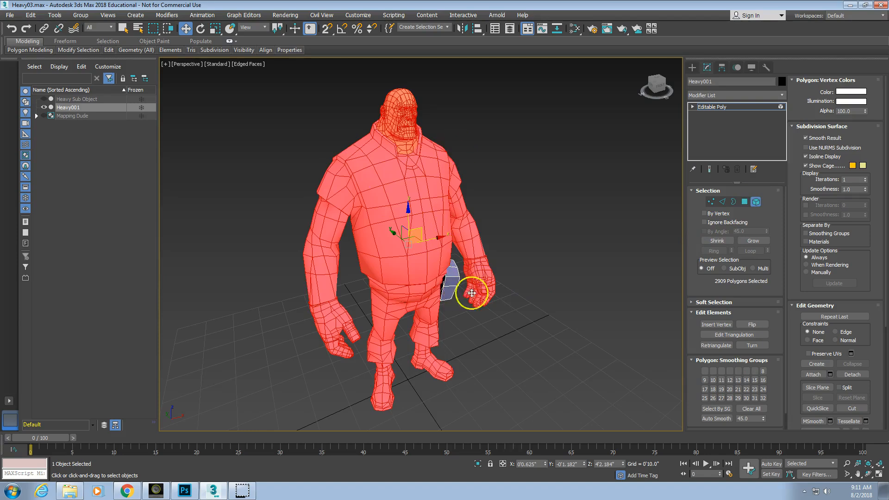
click(756, 202)
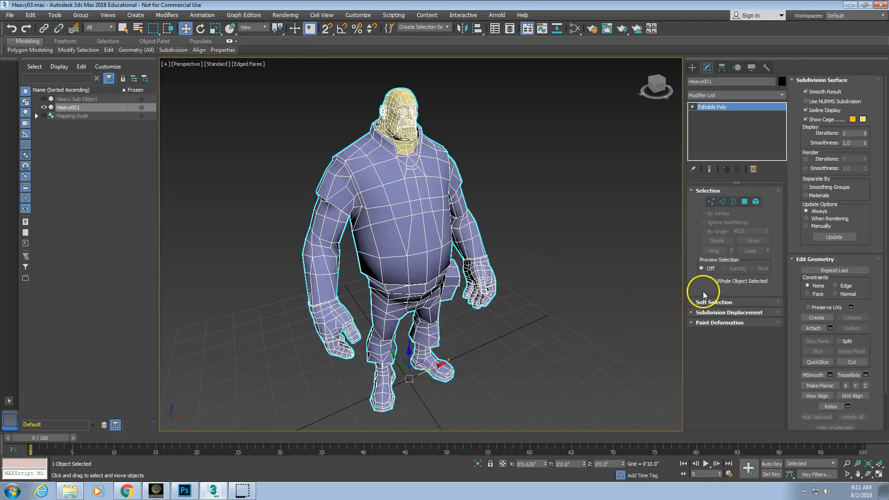
click(745, 203)
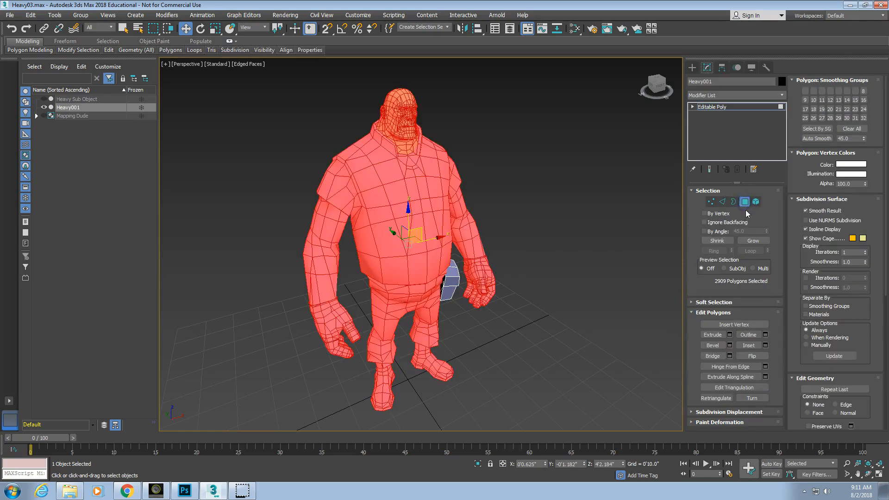
click(620, 236)
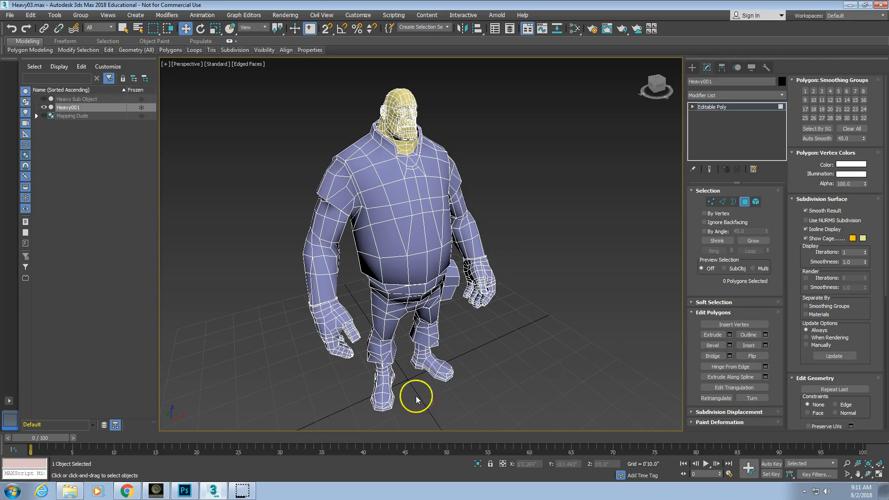
- Collapse the Subdivision Surface rollout and narrow the command panel to a single column
click(816, 200)
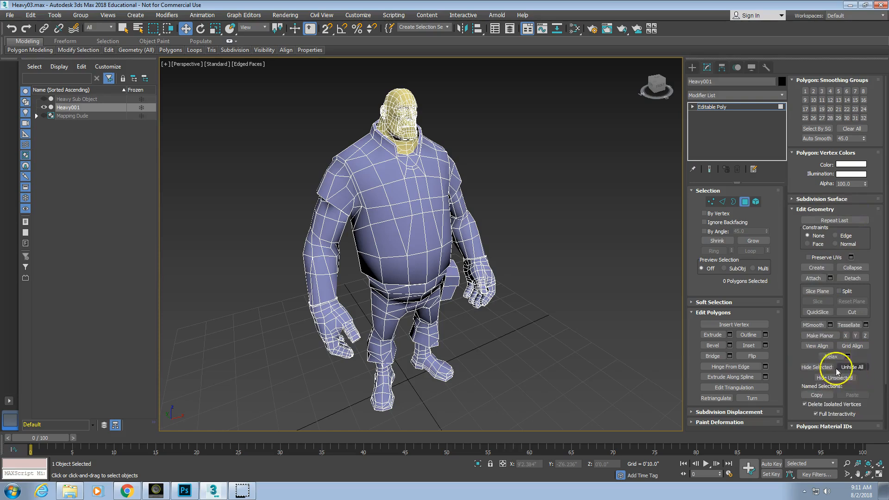
click(853, 366)
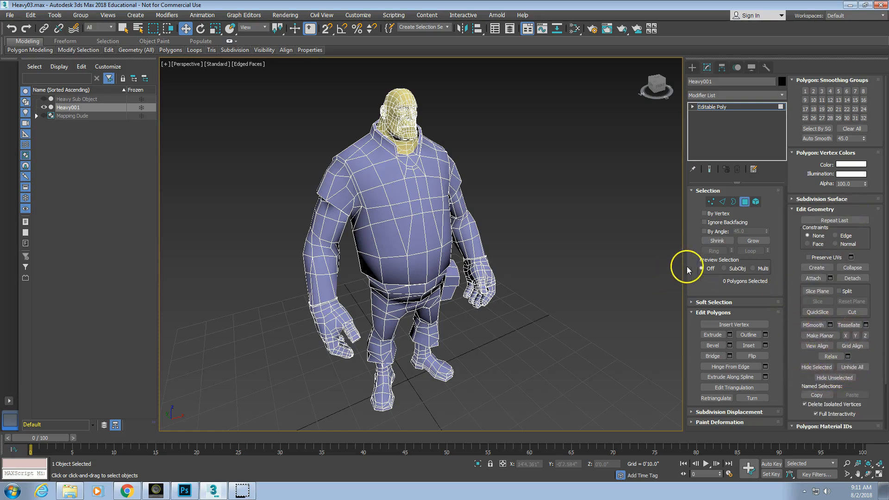
drag(684, 268, 787, 255)
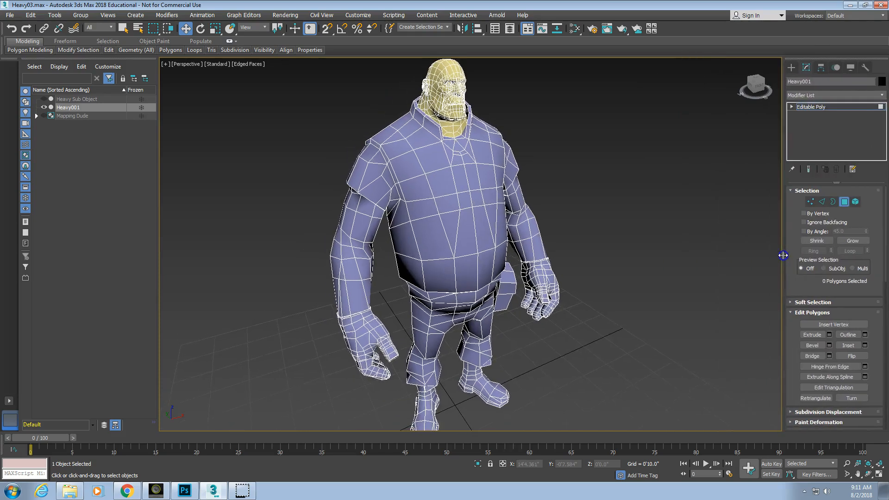
- Create a new custom menu named Sub-Object Display in the user interface customization settings
click(358, 15)
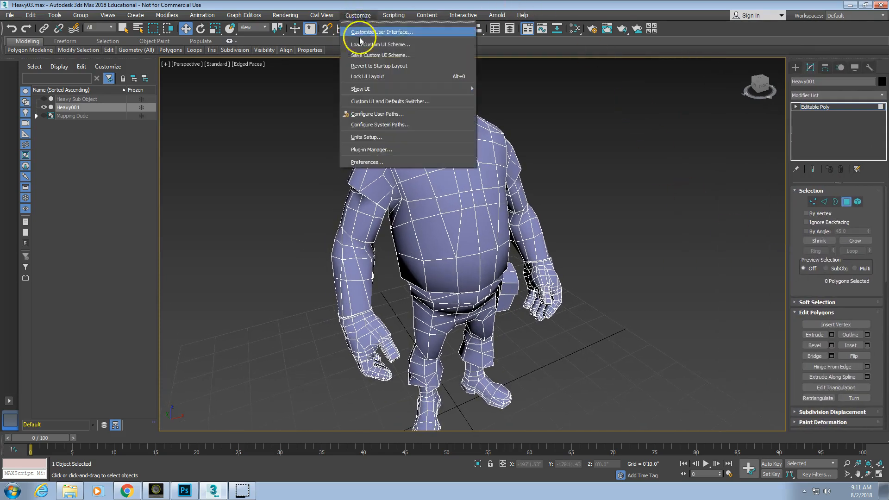
click(382, 32)
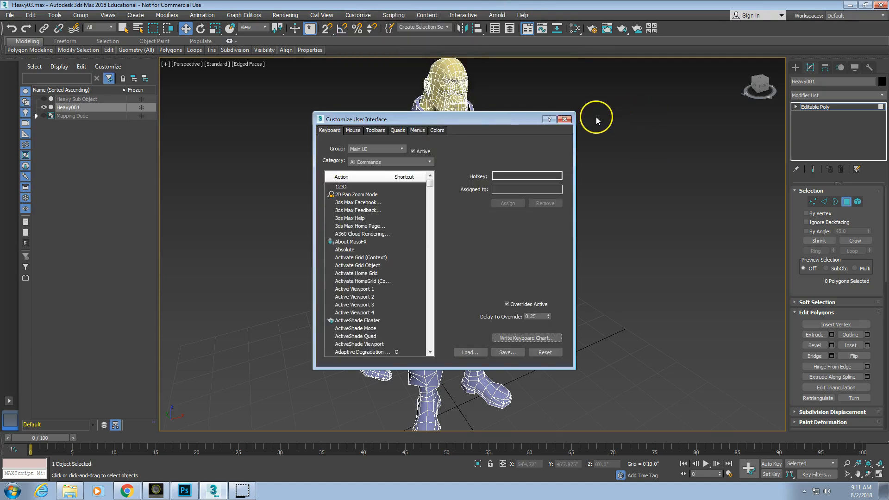
drag(487, 120, 421, 106)
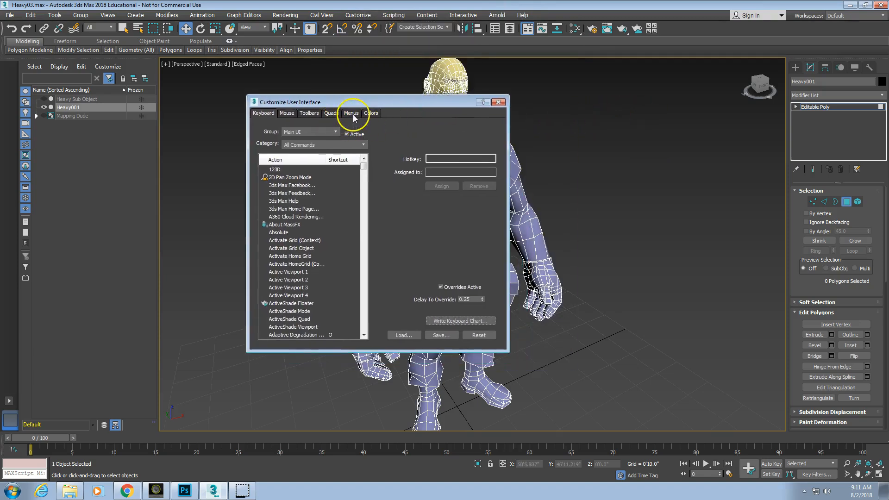
click(352, 113)
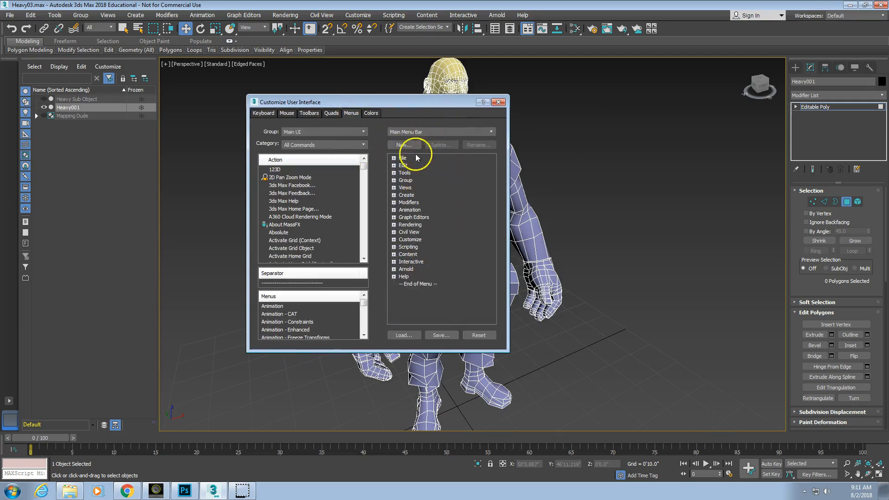
click(407, 146)
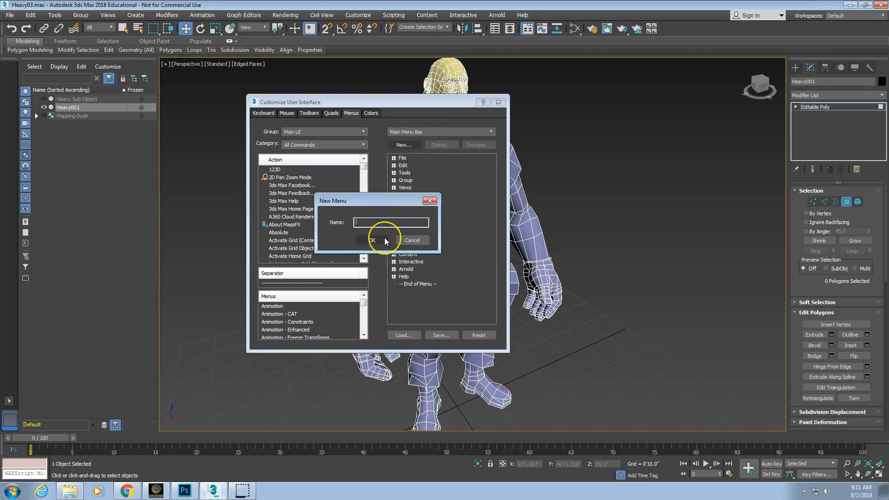
text(Sub-Object Display)
click(368, 222)
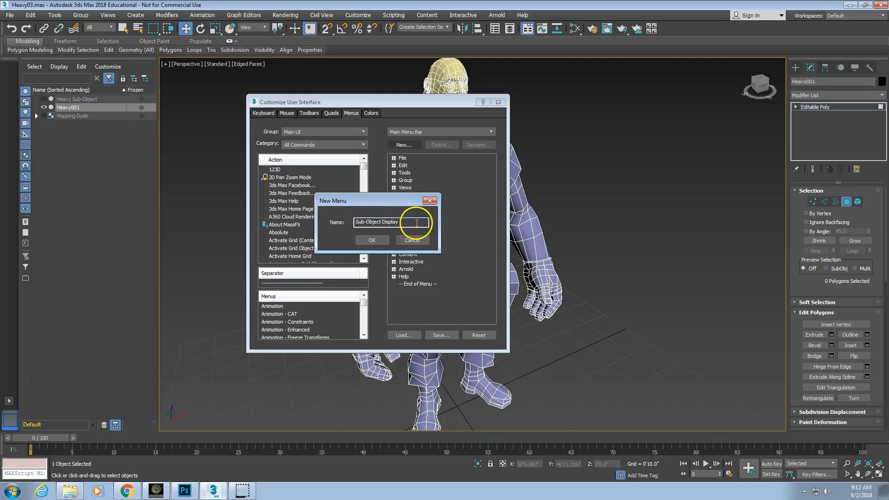
click(373, 240)
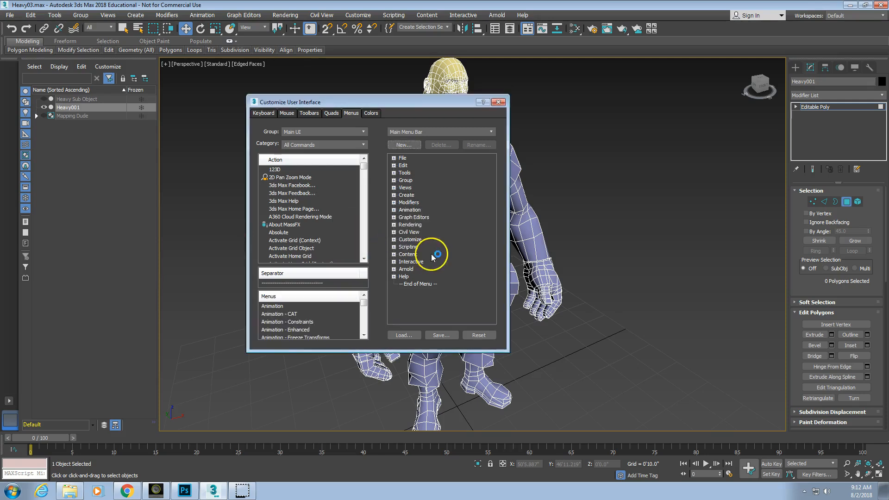
click(491, 132)
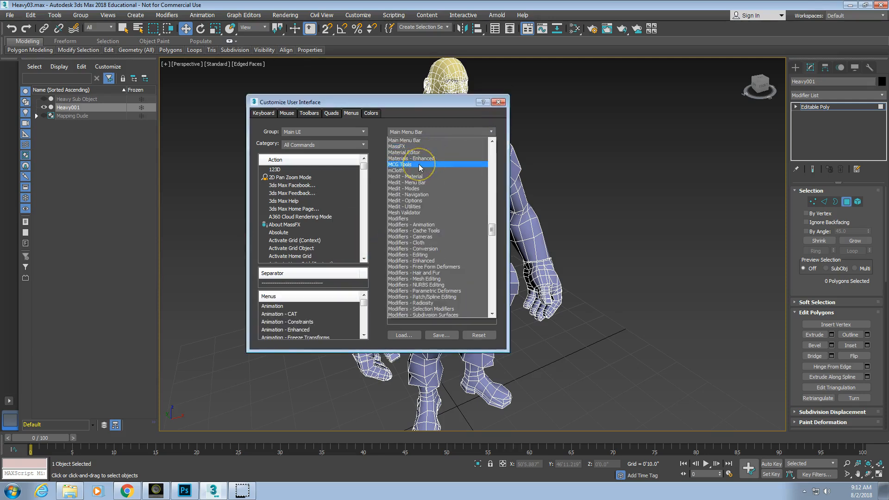
key(s)
key(u)
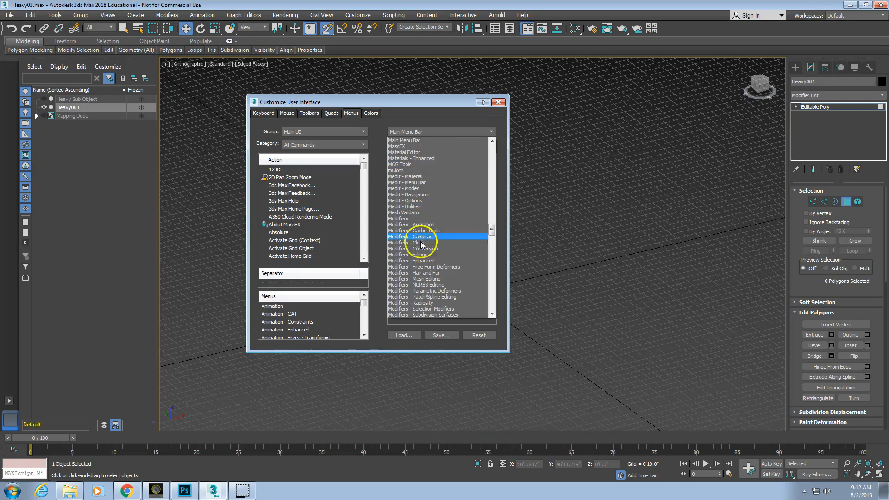
click(423, 254)
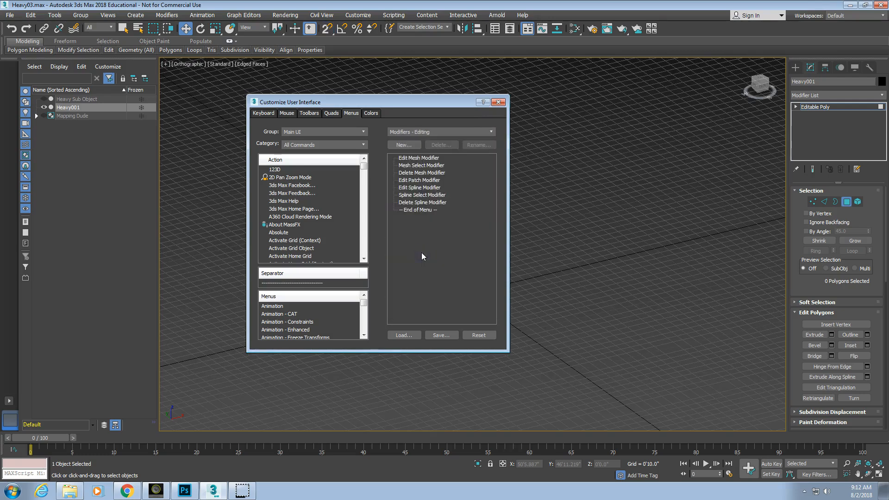
click(486, 132)
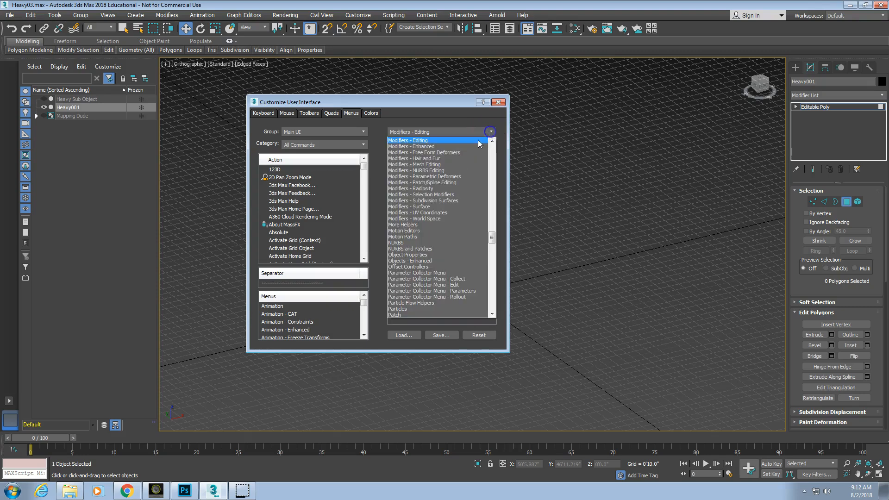
click(418, 195)
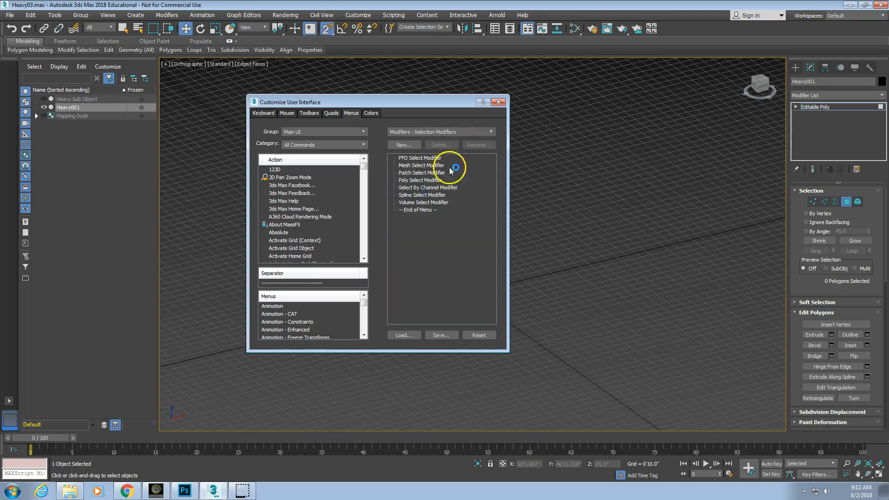
- Load the Sub-Object Display menu for editing
click(490, 133)
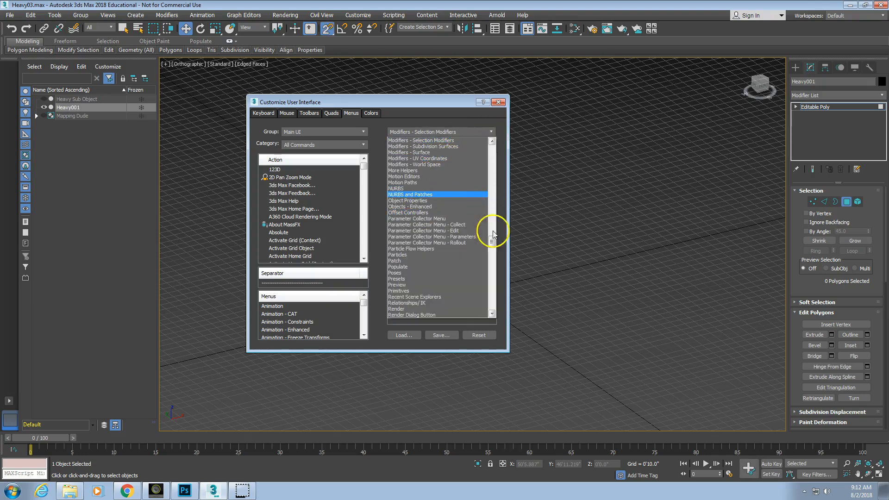
drag(493, 243, 493, 267)
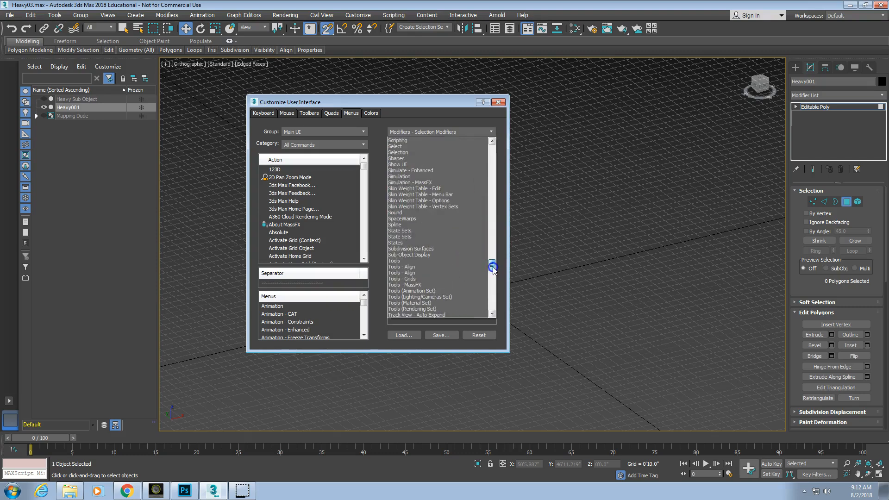
click(407, 255)
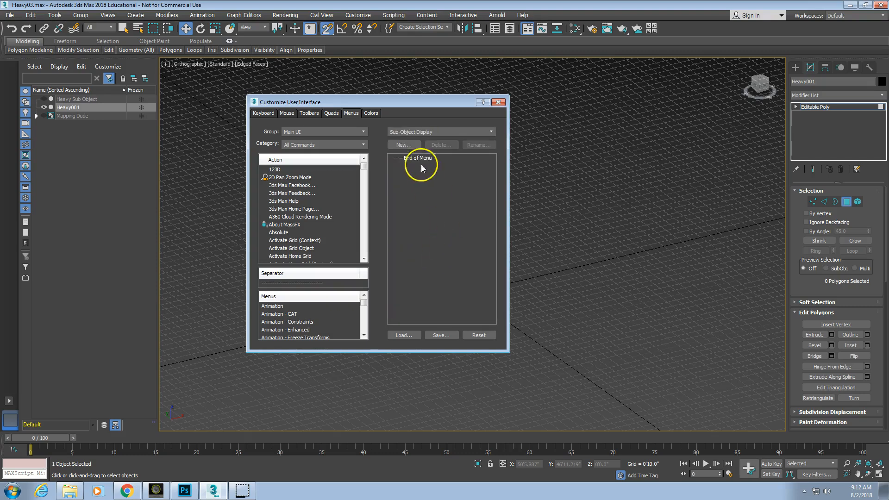
- Add the Hide (Poly) and Hide Unselected (Poly) actions from the Editable Polygon Object category to the Sub-Object Display menu
click(362, 145)
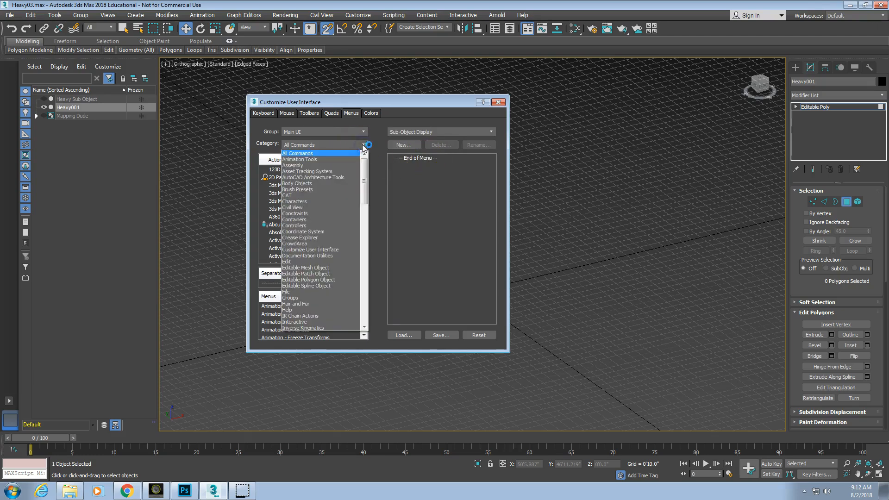
click(307, 280)
click(285, 226)
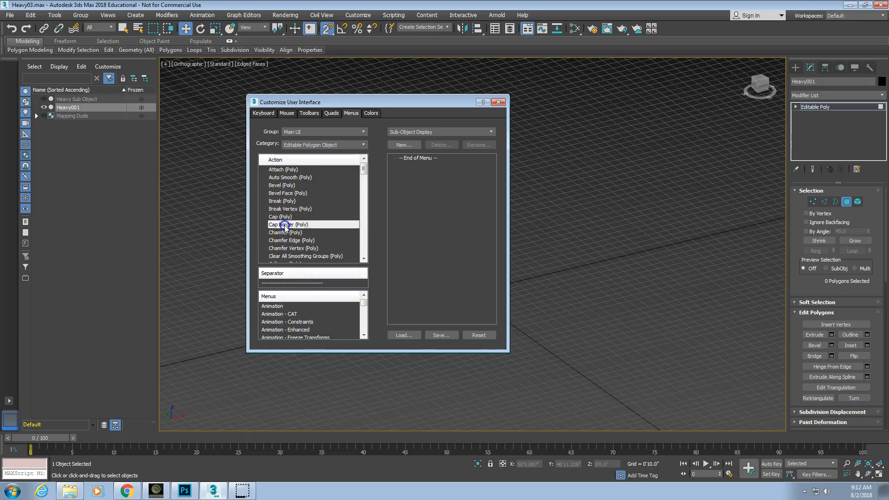
key(h)
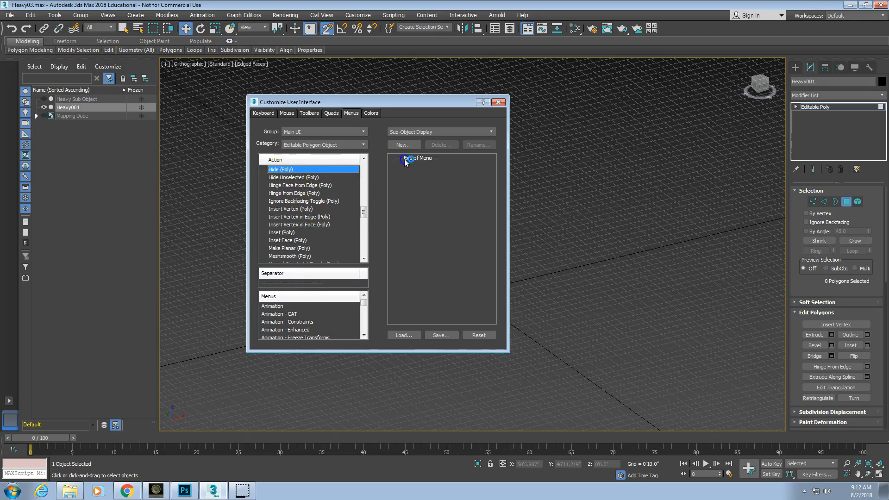
drag(409, 161, 427, 162)
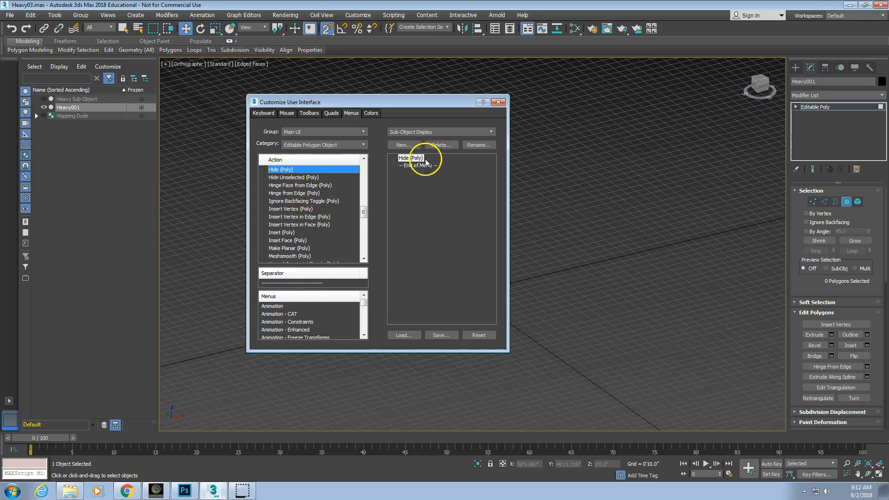
drag(282, 177, 418, 163)
- Add the Unhide All (Poly) action at the end of the Sub-Object Display menu and widen the command panel to two columns
click(285, 216)
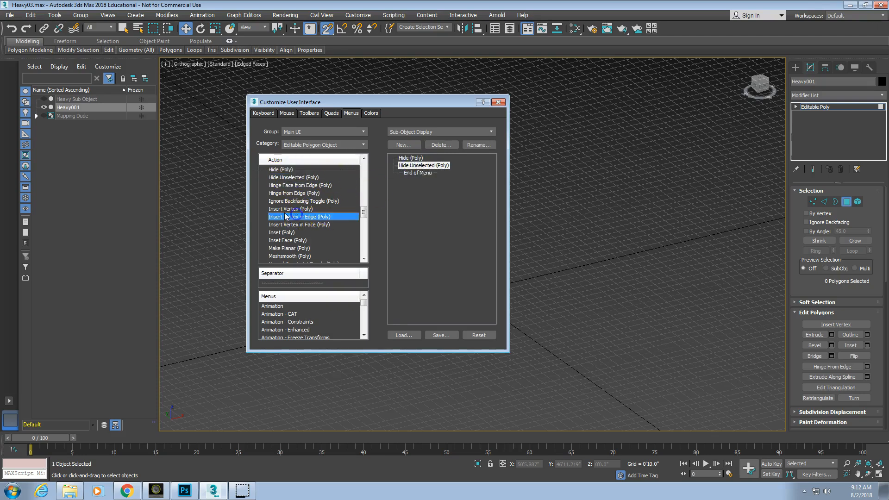
key(u)
drag(310, 224, 414, 175)
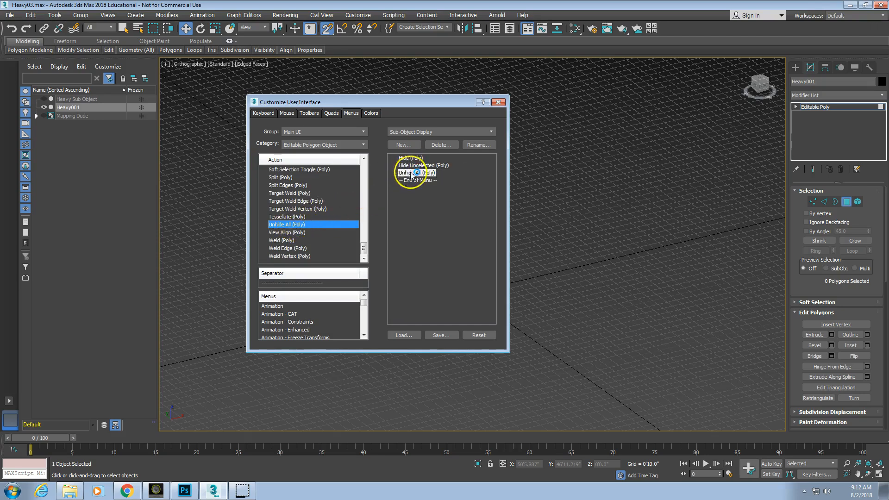
click(786, 275)
drag(786, 274, 665, 273)
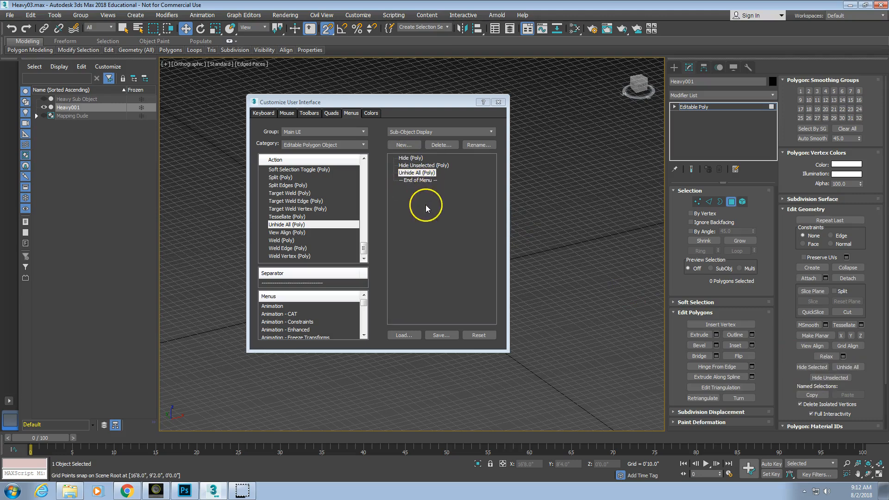
- Add the Sub-Object Display menu to the display quad of the Default Viewport Quad, above Hide Selection
click(332, 113)
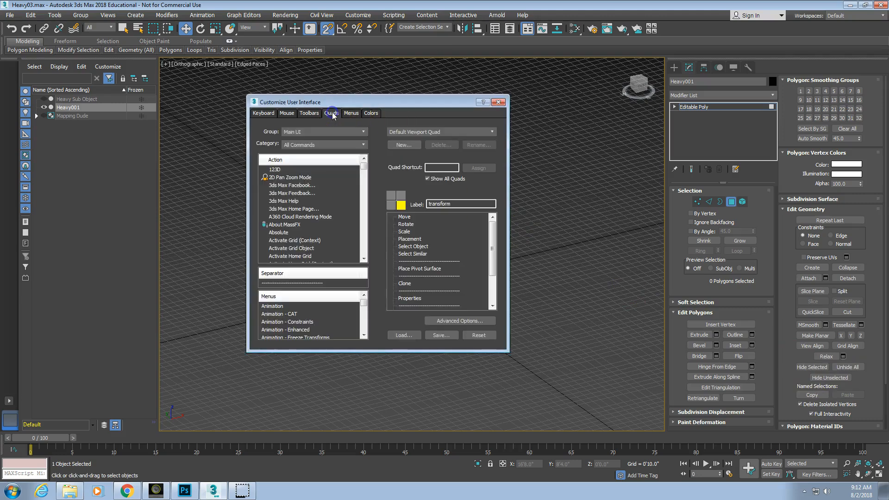
click(402, 197)
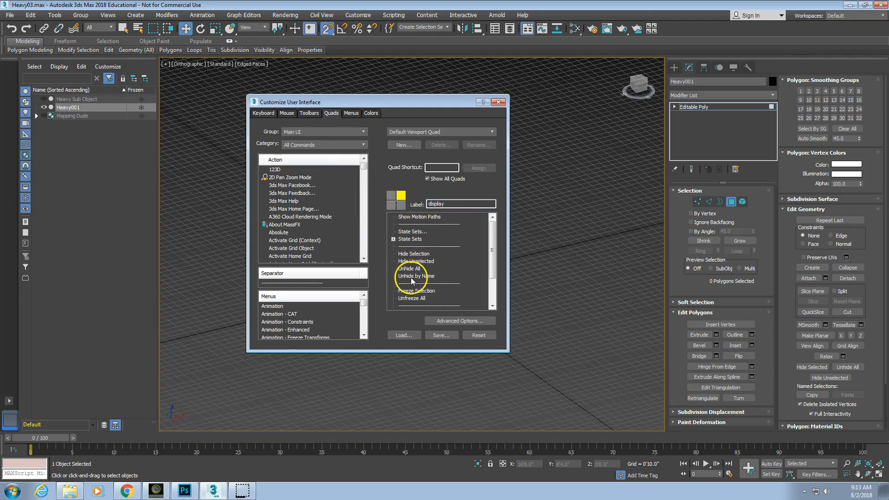
click(272, 322)
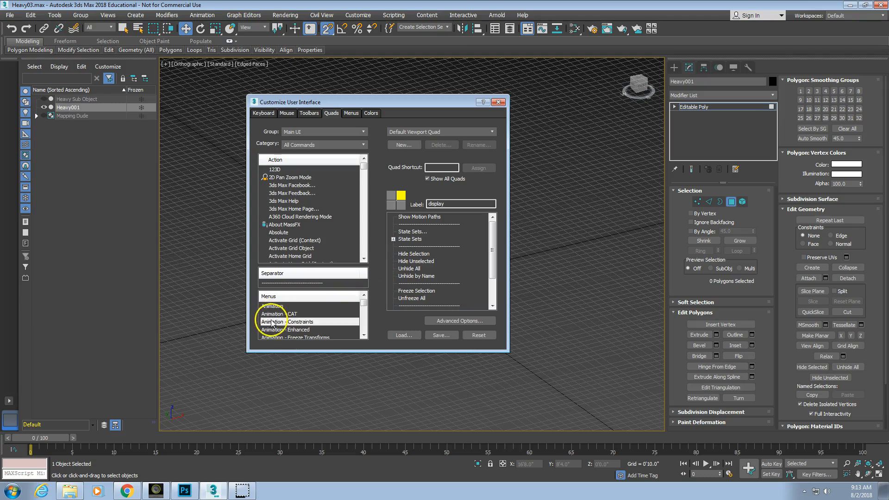
key(s)
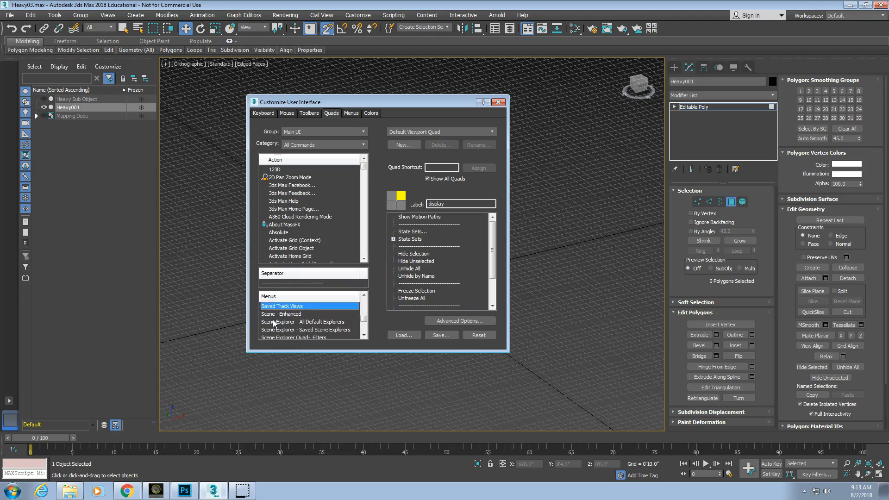
scroll(274, 322, down, 3)
scroll(276, 323, down, 3)
scroll(277, 322, down, 2)
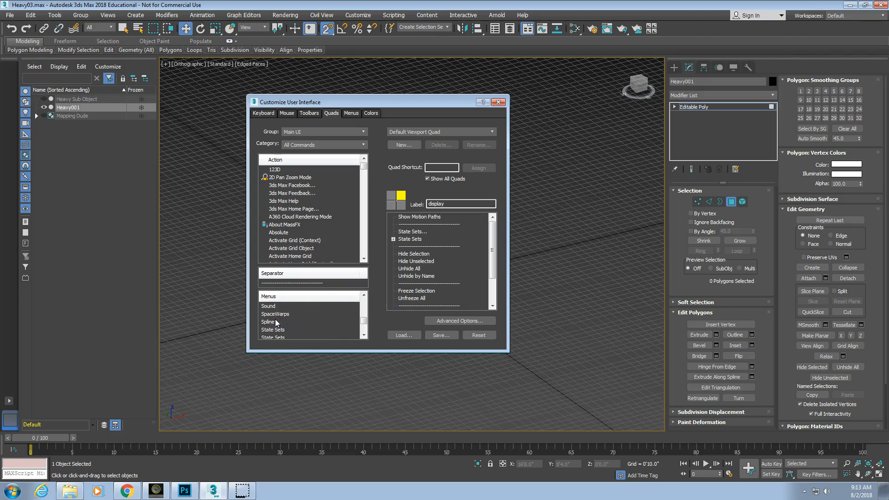
scroll(280, 328, down, 2)
click(284, 306)
drag(287, 309, 433, 265)
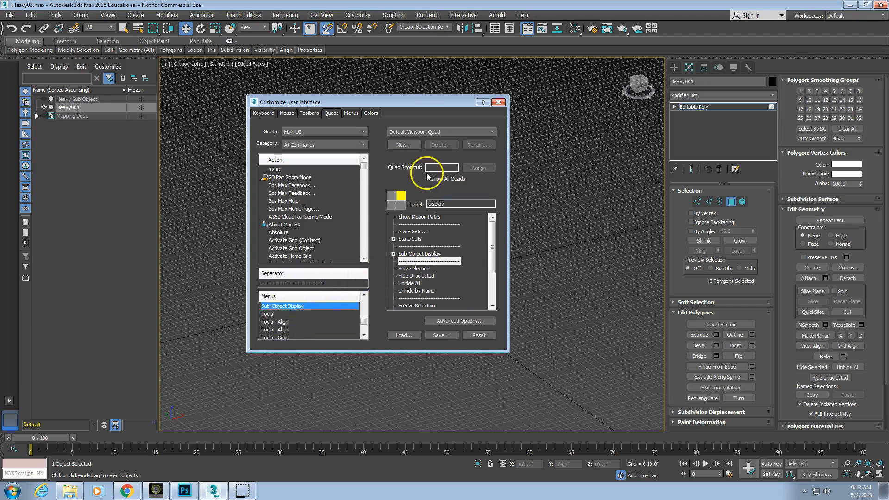
- Check the Sub-Object Display submenu in the viewport's quad menu, close the customization dialog and turn off snapping
drag(430, 99, 348, 92)
right_click(503, 186)
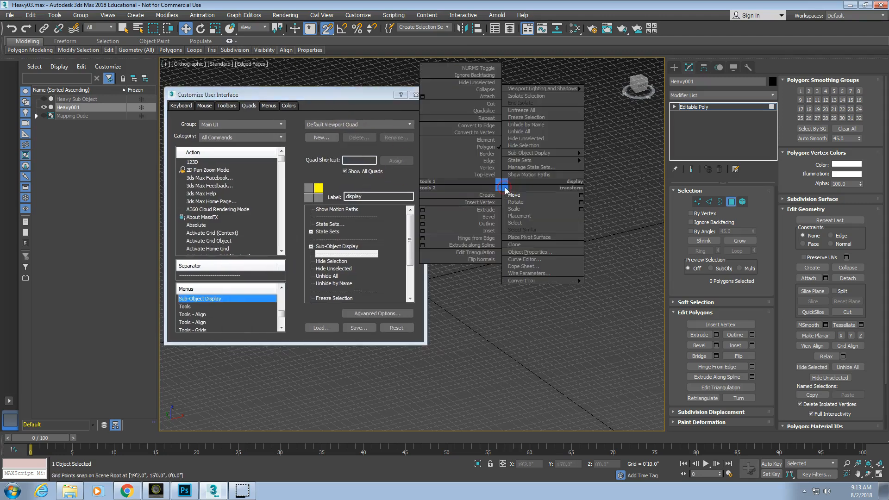
mouse_move(531, 153)
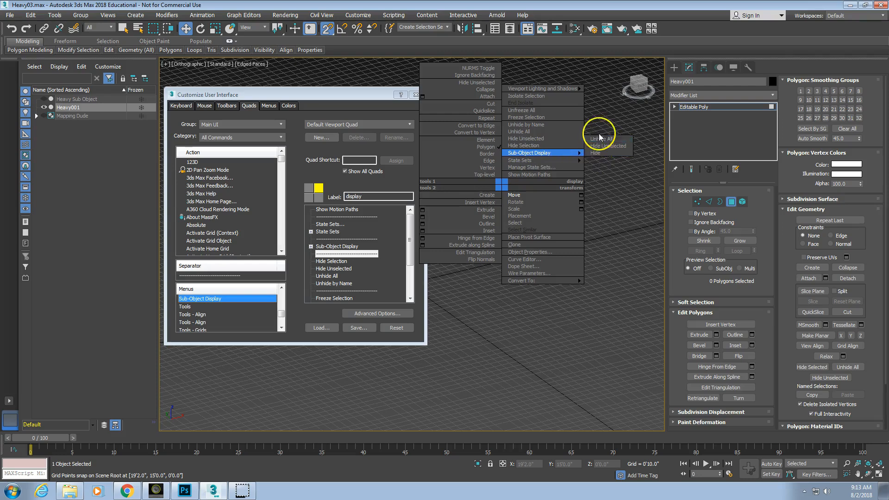
click(417, 96)
key(s)
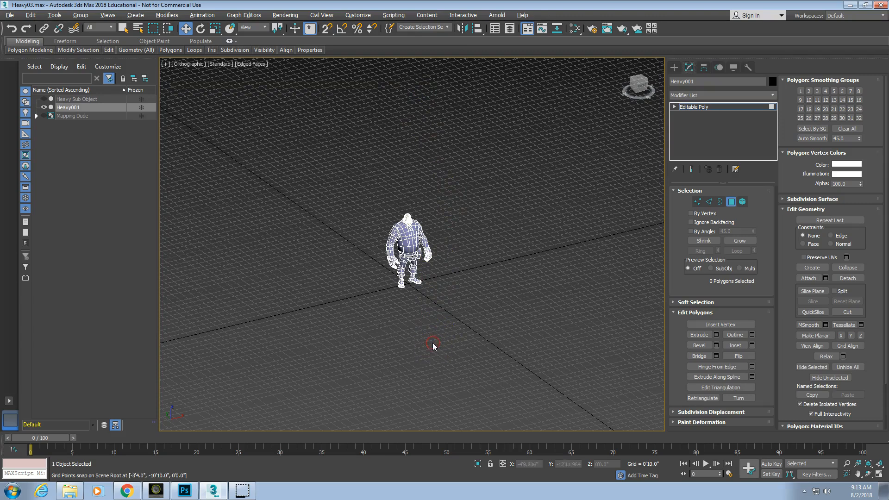
- Select the forearm polygons just above the character's glove and hide them with the Sub-Object Display Hide command
key(z)
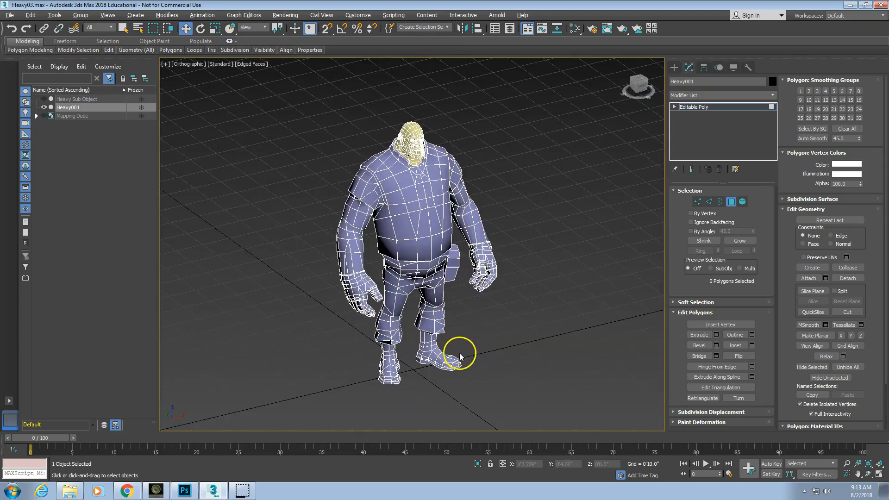
mouse_move(446, 359)
alt+middle_down()
mouse_move(419, 363)
mouse_move(434, 358)
alt+middle_up()
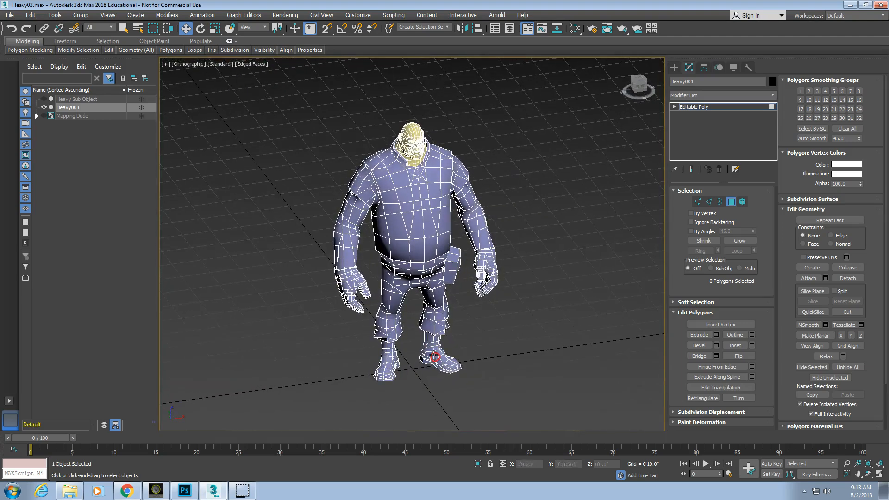
scroll(312, 313, up, 5)
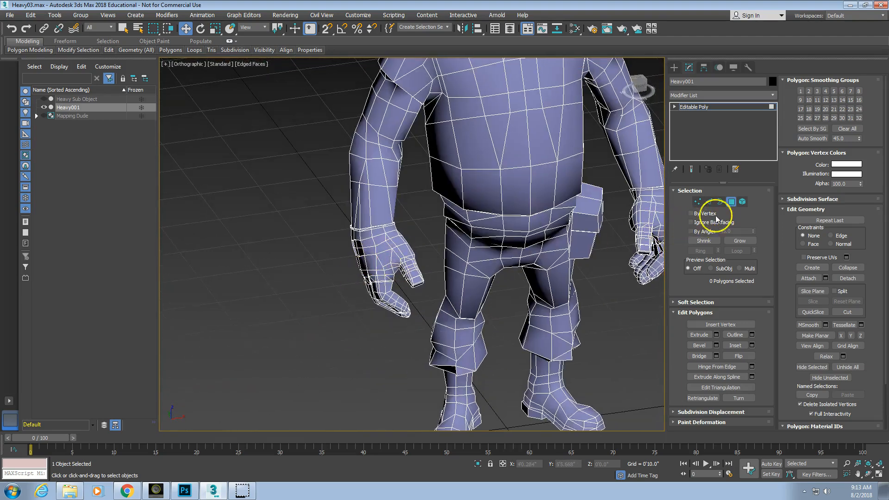
drag(328, 202, 401, 212)
right_click(328, 206)
mouse_move(357, 174)
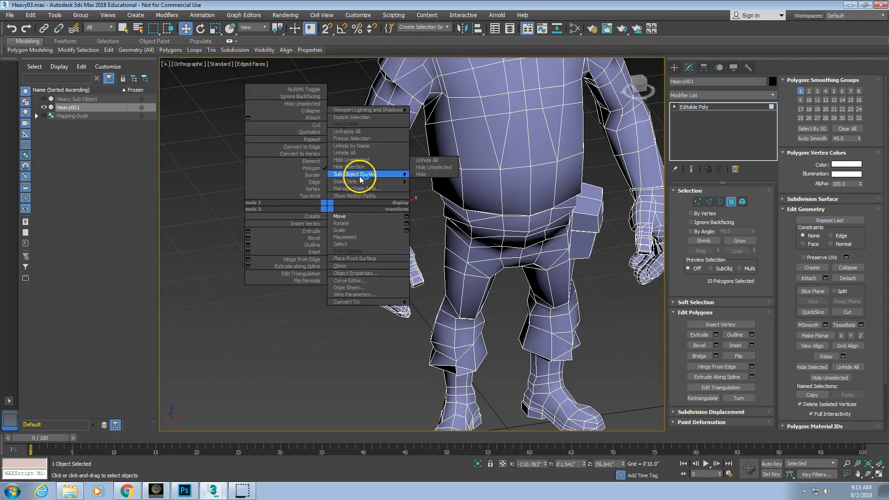
click(428, 174)
- In Edge mode, select four adjoining edges along the inner rim of the glove opening
middle_drag(335, 231, 297, 267)
scroll(296, 267, up, 6)
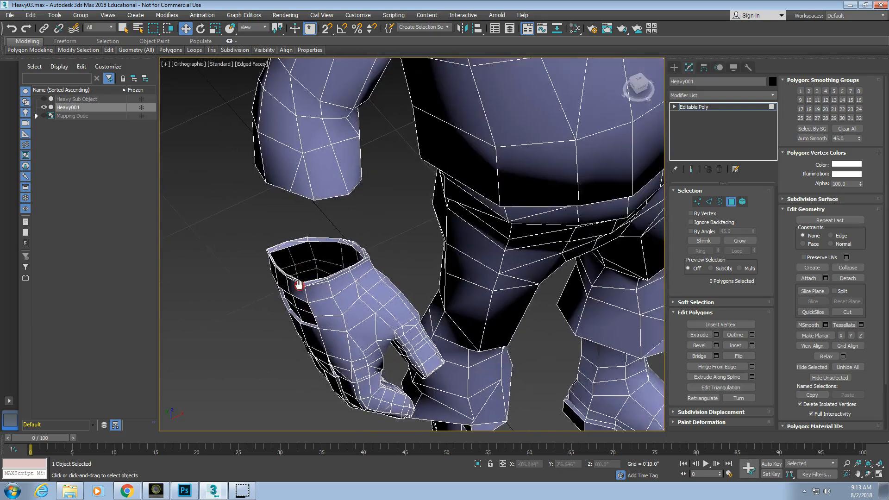
click(708, 202)
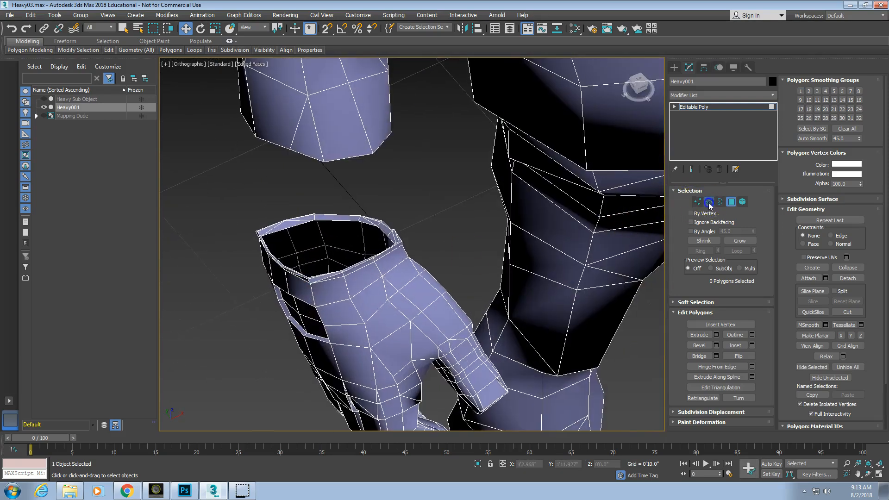
click(283, 222)
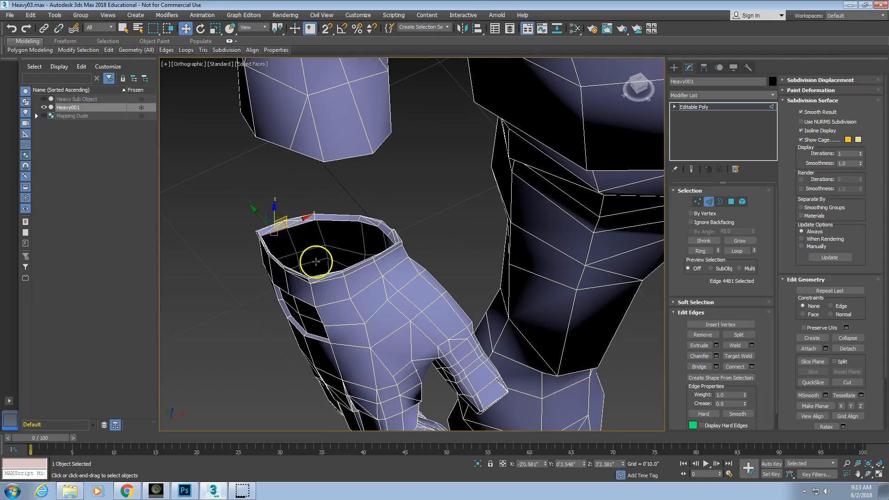
alt+middle_drag(289, 287, 312, 297)
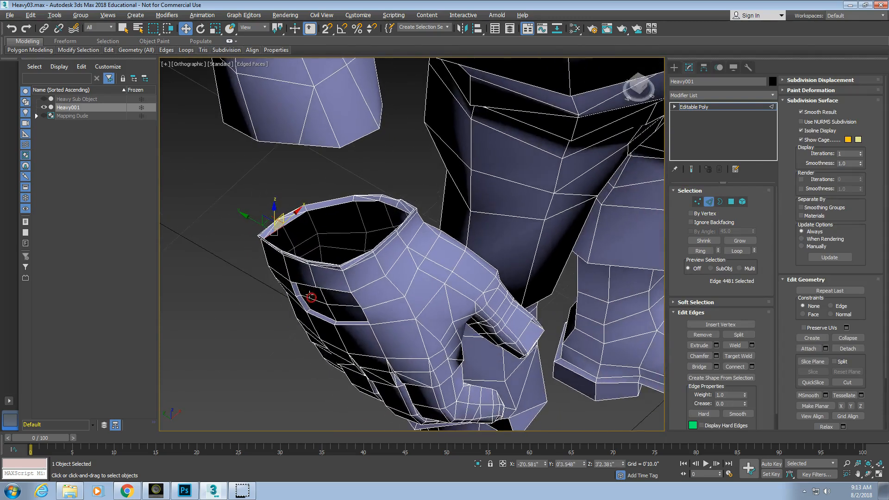
scroll(314, 227, up, 4)
middle_drag(314, 228, 318, 237)
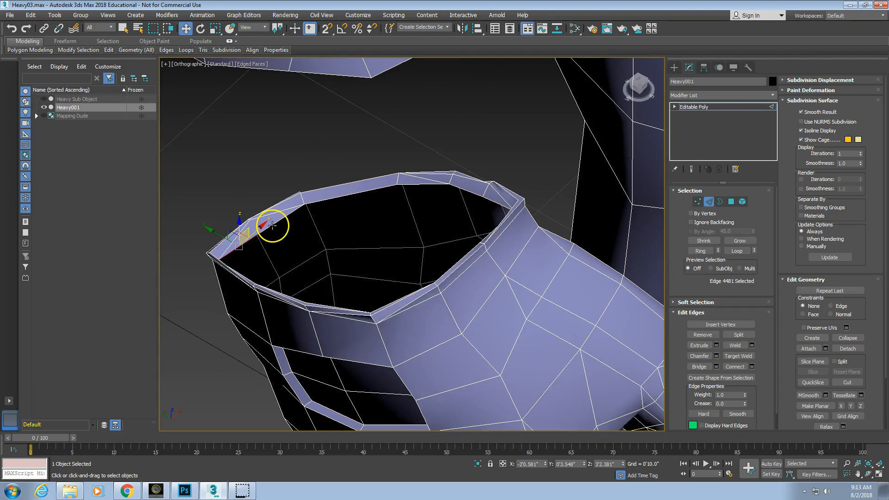
ctrl+click(273, 225)
ctrl+click(321, 201)
alt+middle_drag(332, 270, 365, 261)
ctrl+click(380, 140)
alt+middle_drag(402, 199, 417, 198)
- Switch the orbit mode and add the next four inner rim edges of the glove opening to the selection
click(840, 472)
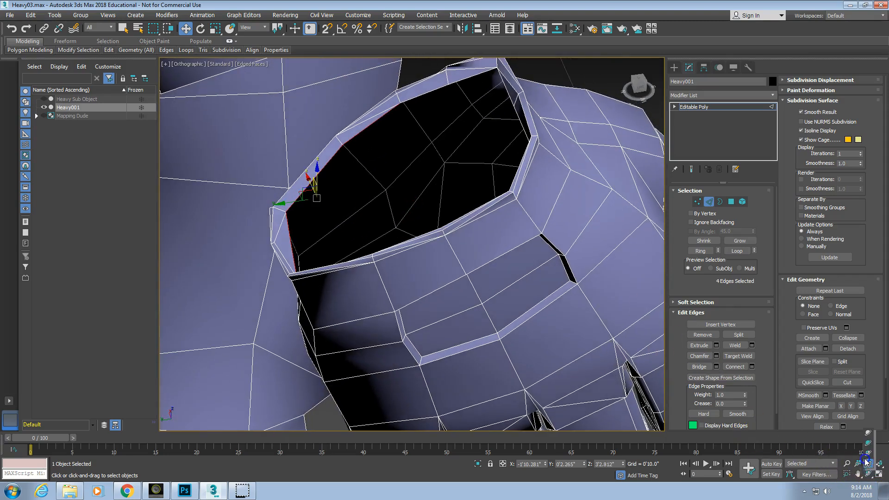
click(868, 472)
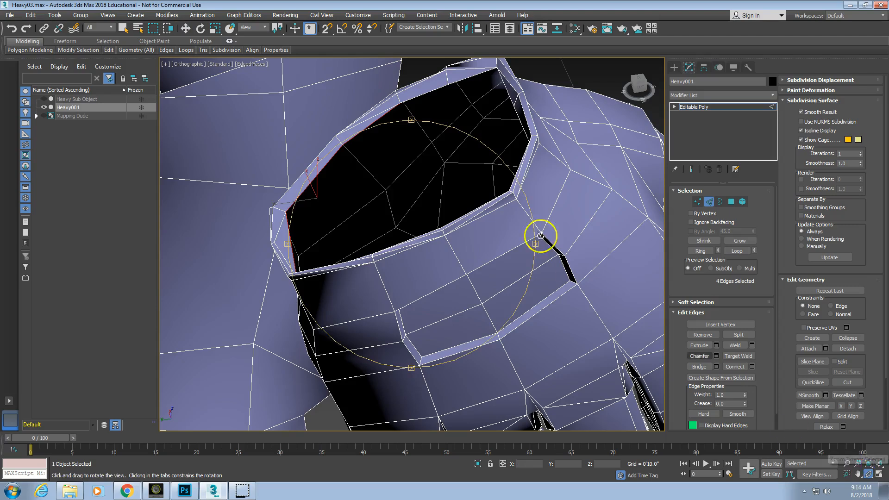
drag(411, 147, 380, 176)
middle_drag(384, 156, 370, 226)
right_click(370, 225)
ctrl+click(333, 182)
ctrl+click(356, 170)
ctrl+click(410, 158)
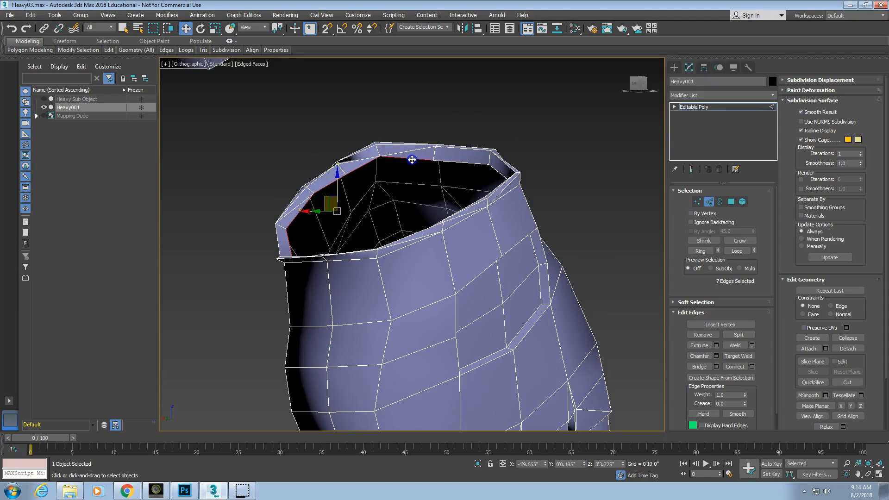
ctrl+click(469, 164)
- Add the remaining inner rim edges on the far side of the glove opening to complete the 12-edge selection
alt+middle_drag(382, 202, 419, 205)
alt+middle_drag(528, 231, 377, 244)
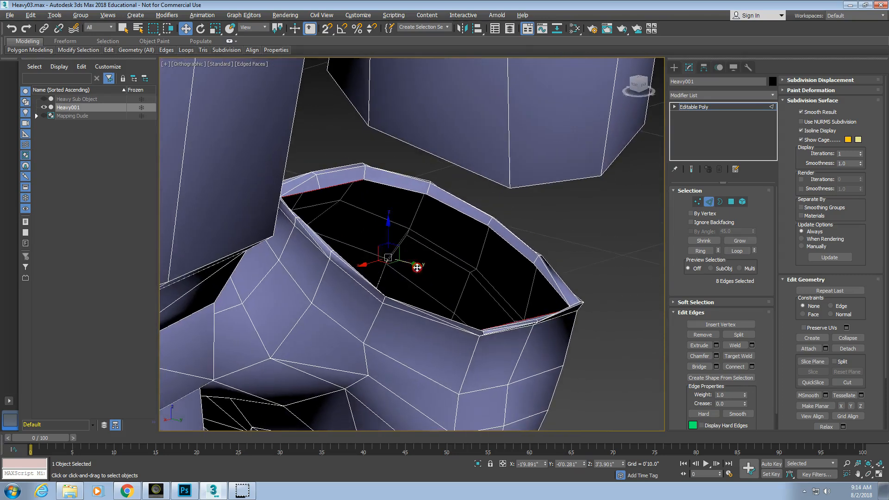
ctrl+click(383, 186)
ctrl+click(441, 201)
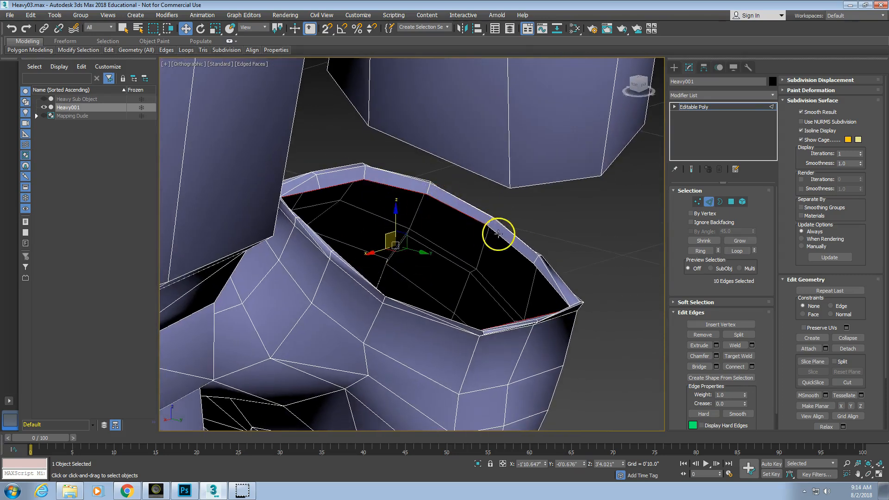
ctrl+click(498, 234)
mouse_move(452, 280)
alt+middle_down()
mouse_move(297, 333)
mouse_move(224, 308)
mouse_move(508, 284)
mouse_move(363, 289)
mouse_move(311, 306)
mouse_move(353, 317)
mouse_move(421, 293)
mouse_move(429, 284)
mouse_move(357, 279)
mouse_move(479, 233)
mouse_move(474, 282)
mouse_move(454, 280)
alt+middle_up()
scroll(452, 277, down, 3)
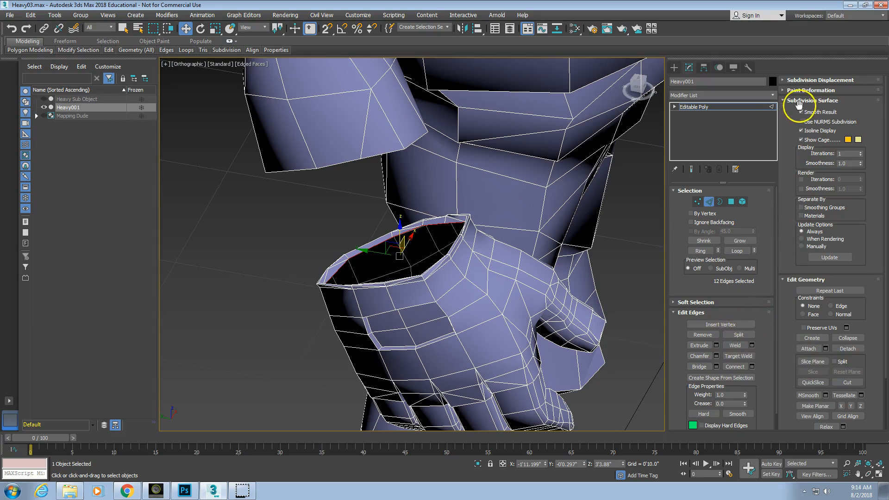
- Narrow the command panel to one column and split the selected edges around the glove opening
click(799, 101)
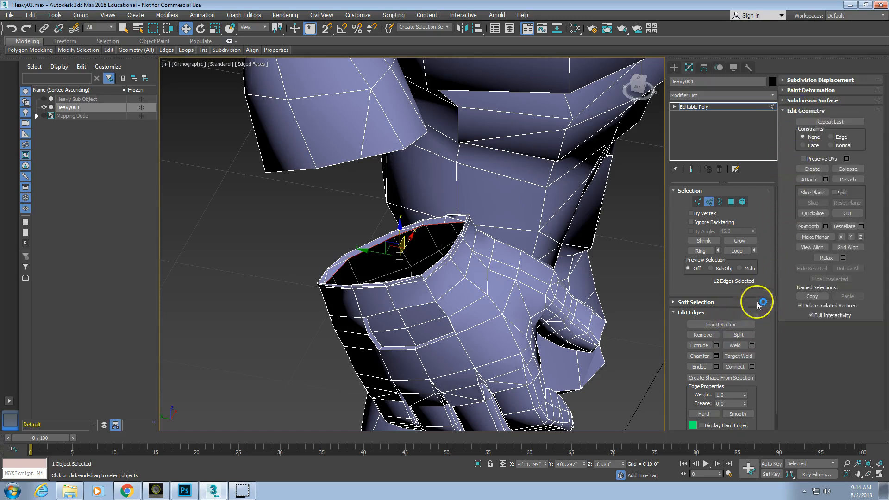
drag(665, 302, 754, 296)
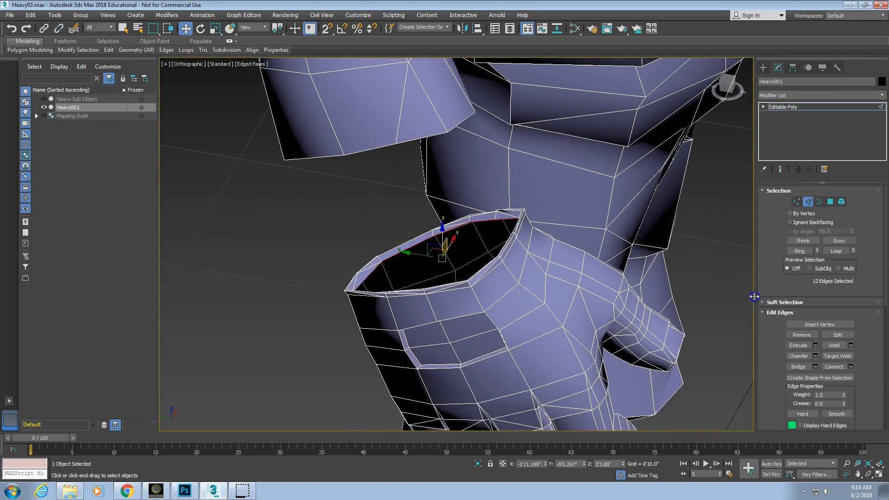
click(836, 336)
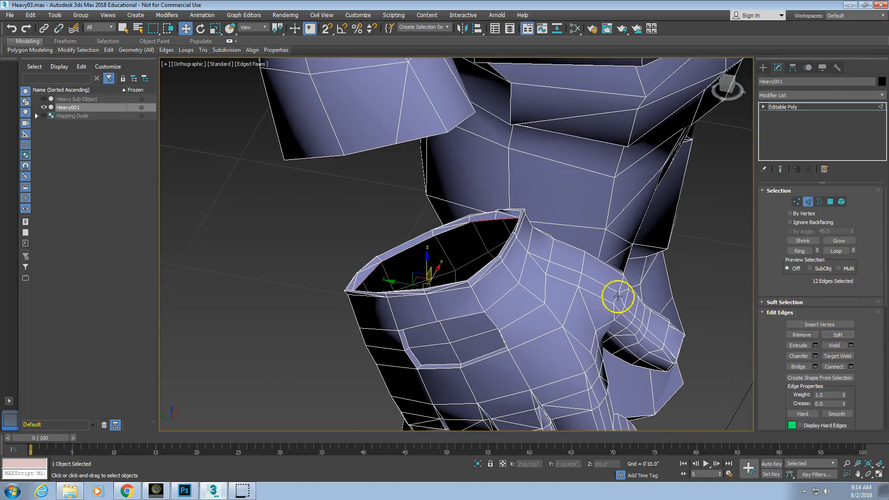
- Switch to Polygon mode and unhide all polygons through the Sub-Object Display menu
right_click(323, 215)
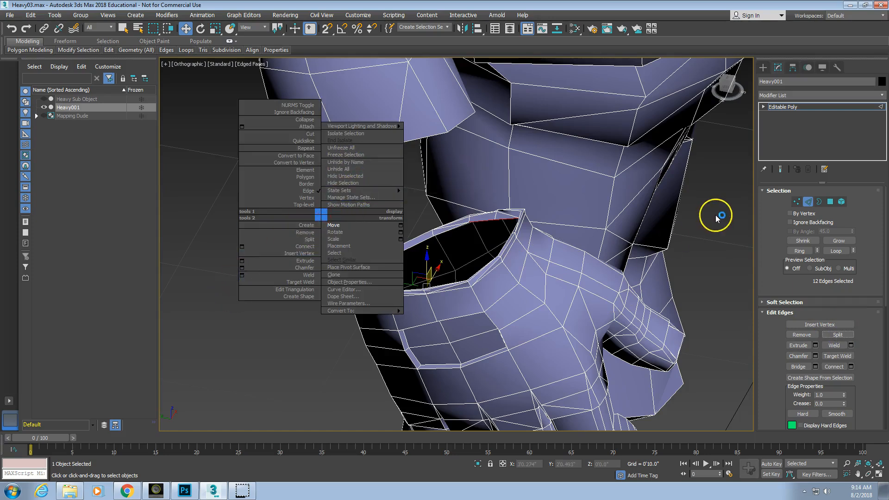
click(831, 201)
right_click(270, 218)
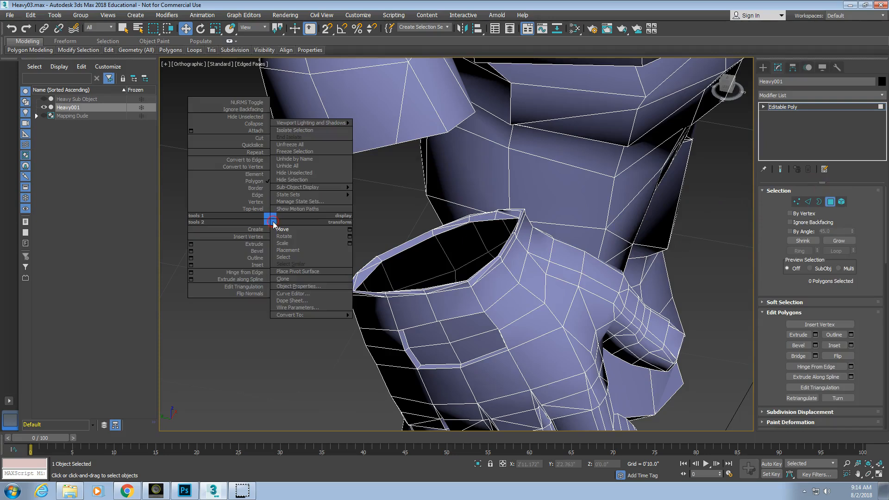
mouse_move(282, 191)
click(369, 173)
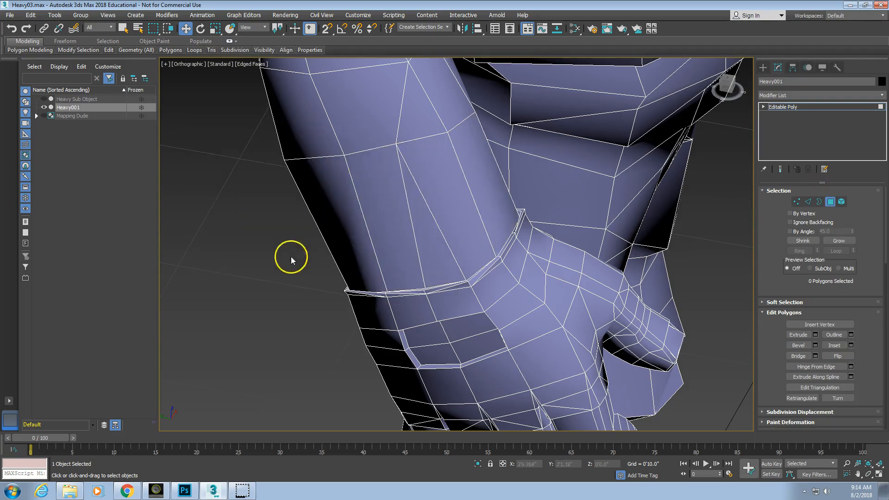
- Switch to Element mode and select the separated glove element
click(841, 202)
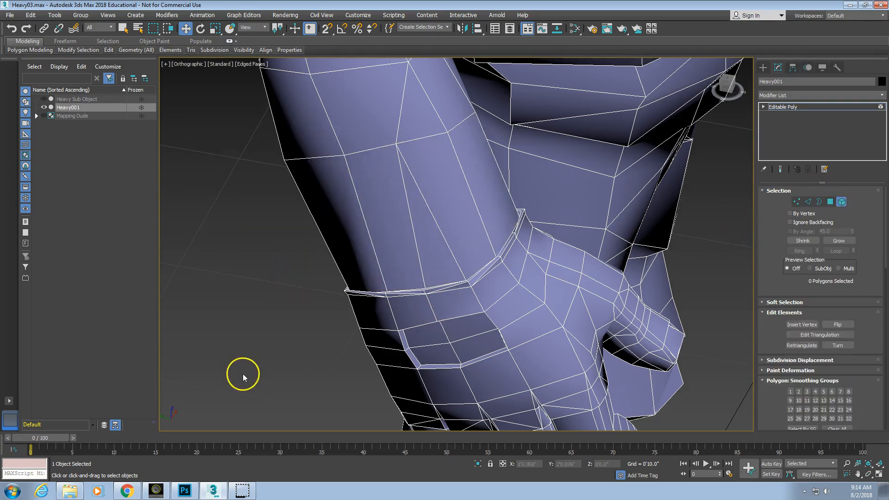
click(489, 345)
scroll(262, 349, down, 5)
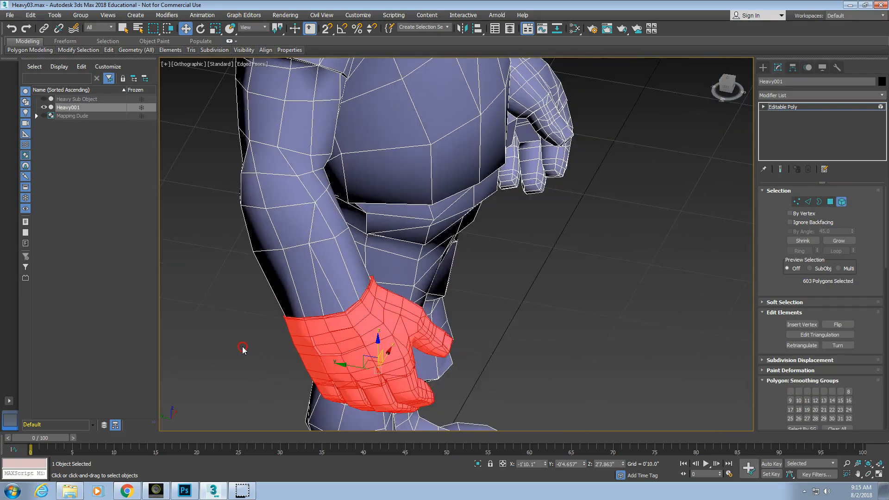
- Switch to Edge mode, select edges at the top of the right arm just inside the sleeve opening, and extend them with Loop
middle_drag(268, 321, 302, 335)
alt+middle_drag(342, 291, 359, 305)
alt+middle_drag(264, 205, 284, 165)
scroll(240, 238, up, 10)
scroll(310, 229, up, 5)
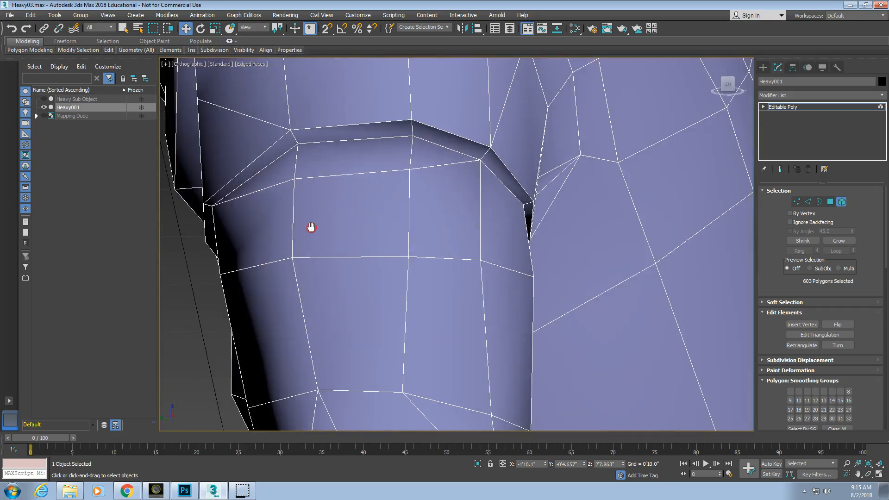
click(808, 202)
click(378, 138)
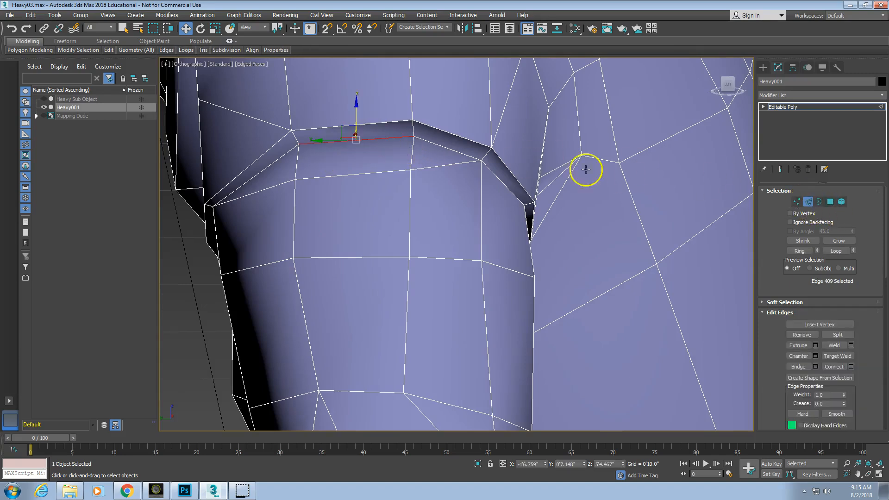
click(837, 251)
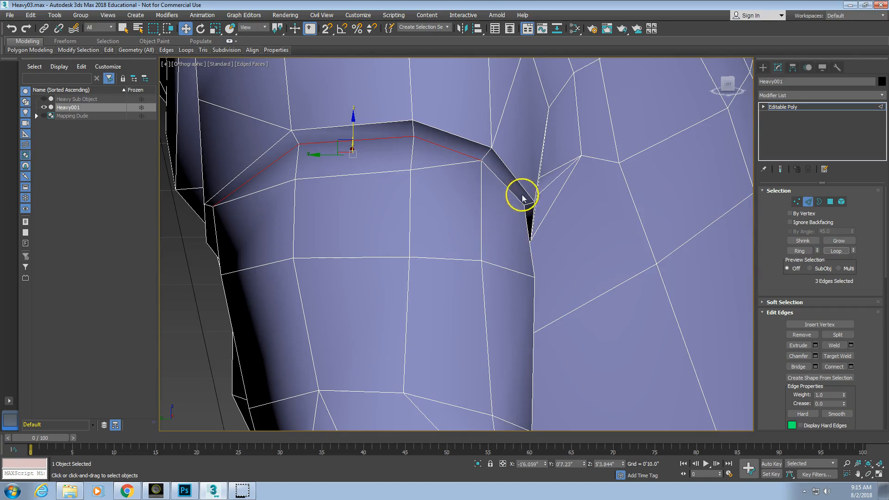
click(835, 252)
- Add the armpit-side edge of the right sleeve opening to the selection and extend it with Loop
alt+middle_drag(443, 325, 367, 304)
middle_drag(505, 331, 397, 226)
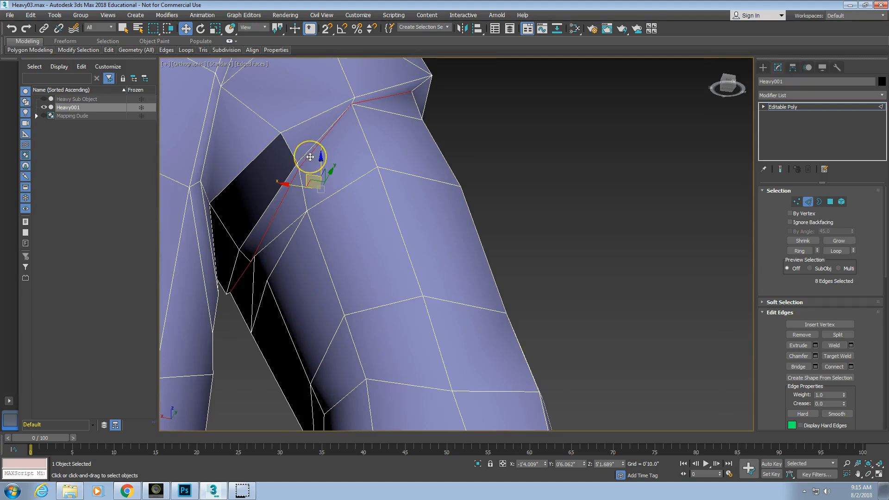
ctrl+click(267, 209)
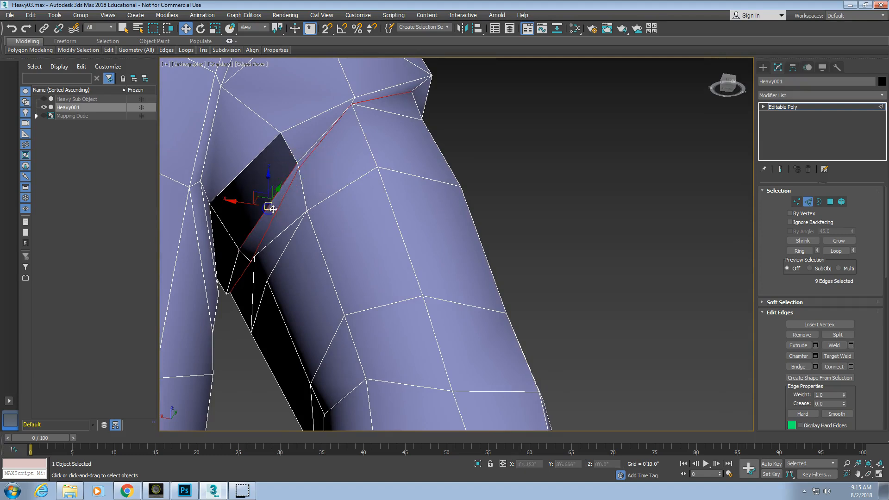
click(836, 251)
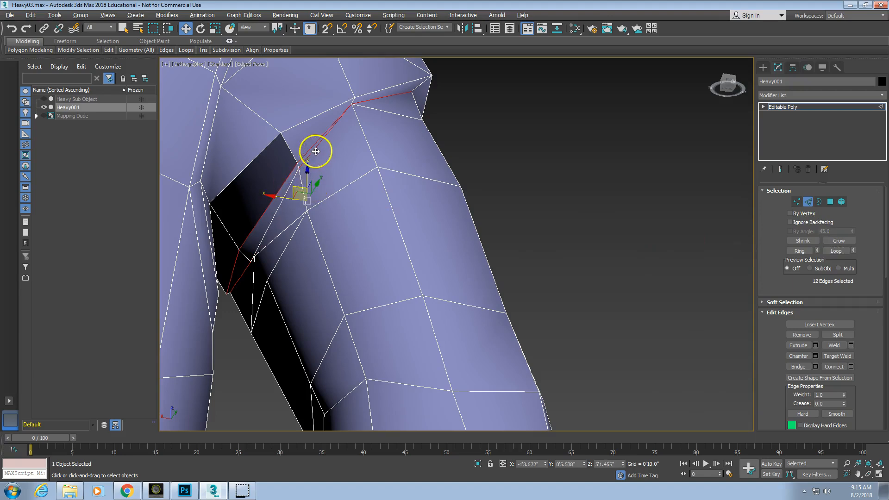
- Remove the stray edges near the armpit and add the arm's inner edges along the sleeve opening
alt+click(246, 272)
alt+middle_drag(260, 312, 377, 296)
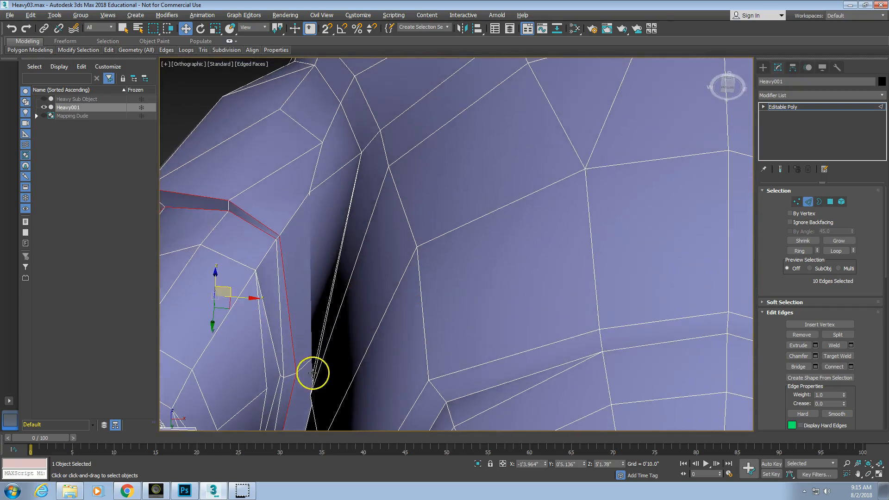
alt+click(294, 386)
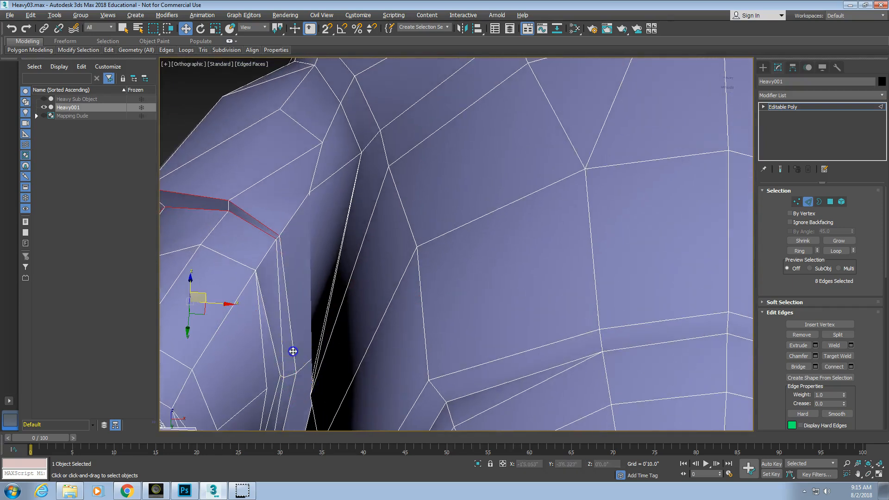
ctrl+click(278, 387)
ctrl+click(290, 331)
middle_drag(246, 262, 337, 280)
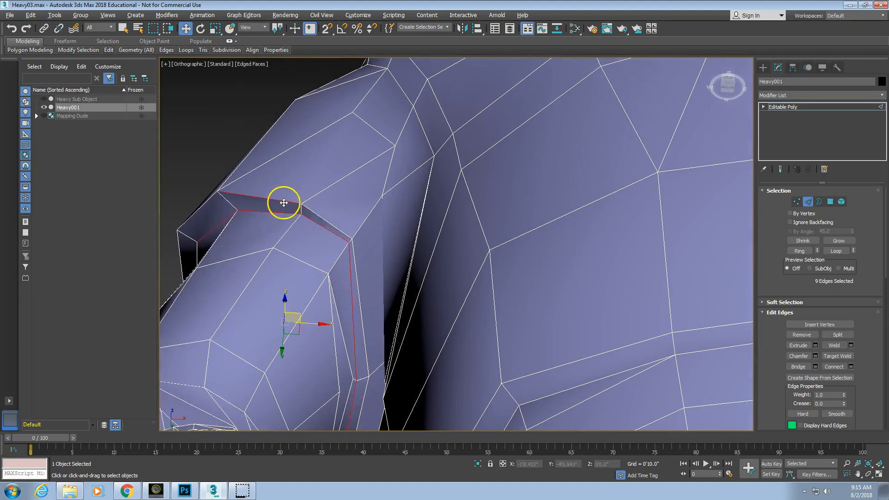
- Reduce the selection to the 8 edges around the top of the right arm and split them
alt+middle_drag(288, 354, 340, 258)
middle_drag(190, 353, 337, 276)
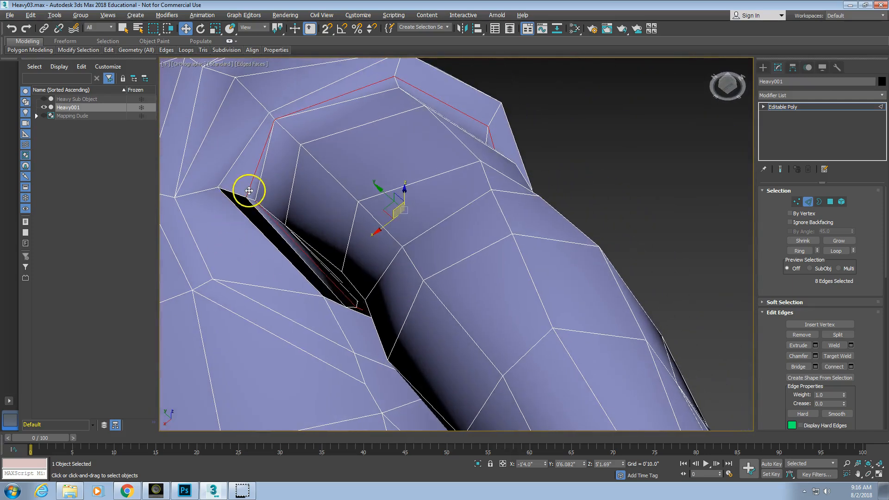
alt+middle_drag(276, 200, 593, 271)
alt+middle_drag(462, 123, 422, 213)
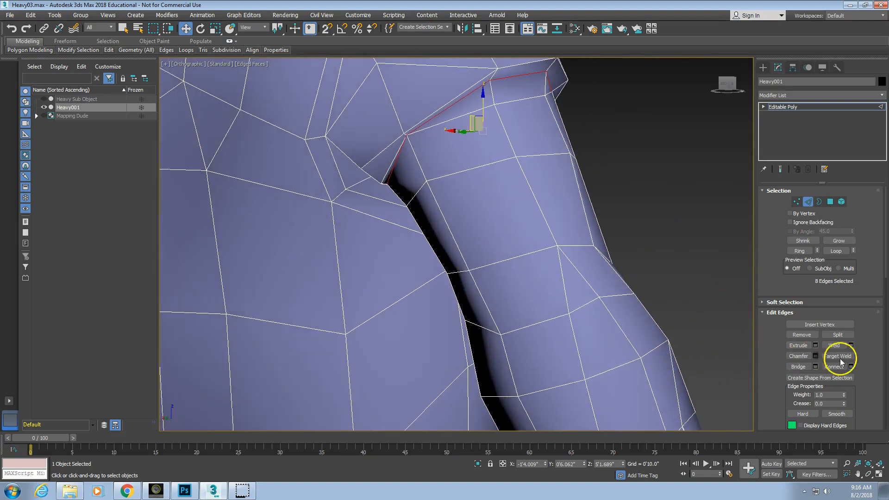
alt+middle_drag(554, 254, 373, 269)
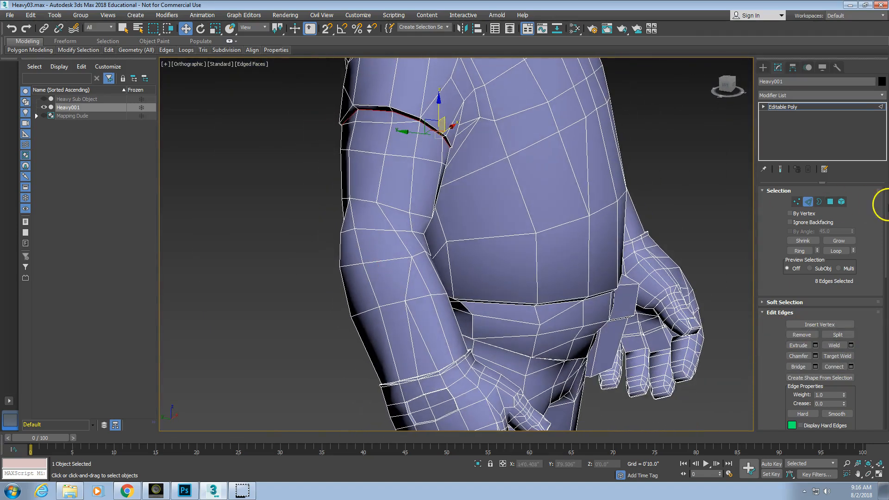
- Switch to Element mode and select the right arm, glove and sleeve areas in turn to check which parts are separate
click(841, 203)
click(275, 268)
click(349, 254)
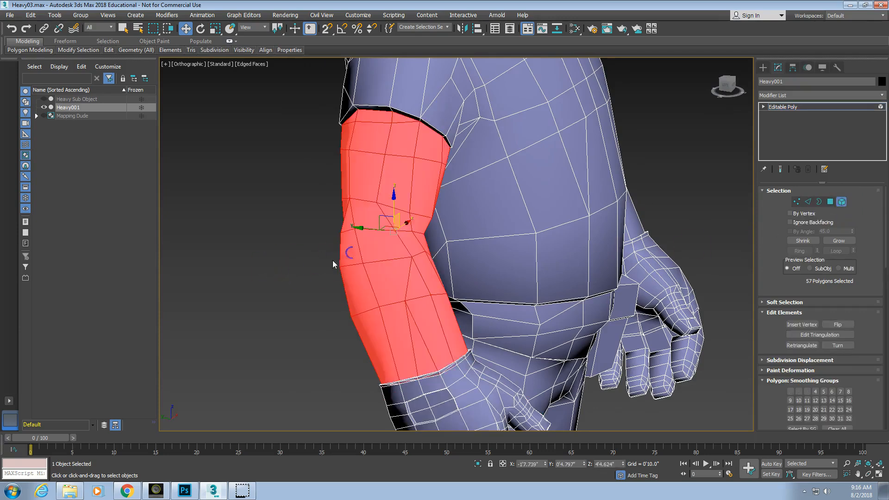
scroll(256, 297, down, 2)
middle_drag(256, 297, 243, 277)
scroll(243, 277, down, 2)
click(327, 338)
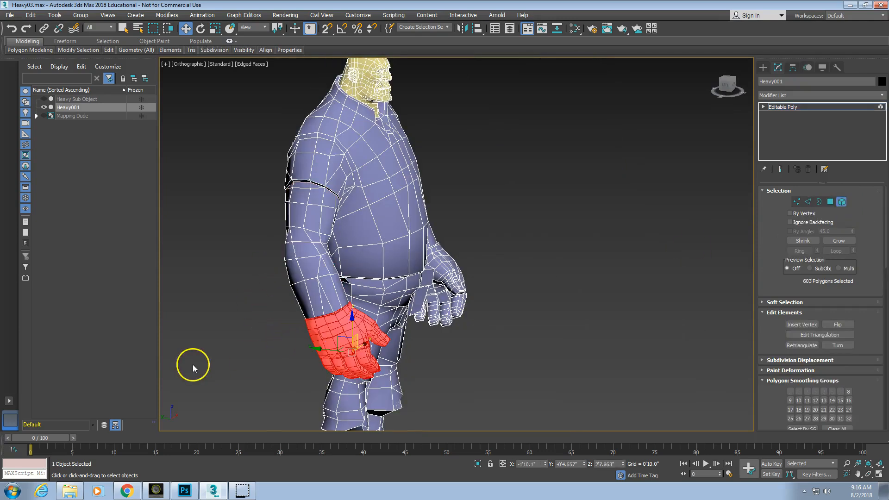
middle_drag(231, 237, 224, 295)
alt+middle_drag(233, 262, 216, 263)
middle_drag(276, 229, 331, 208)
scroll(331, 208, up, 2)
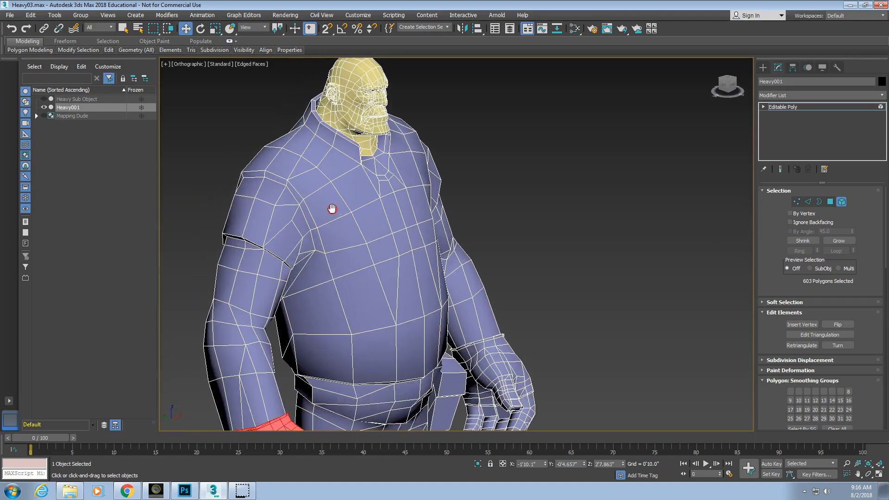
click(270, 226)
mouse_move(292, 251)
alt+middle_down()
mouse_move(309, 239)
mouse_move(306, 250)
mouse_move(276, 248)
mouse_move(283, 246)
alt+middle_up()
- Switch to Edge mode and select the right shoulder seam's front and top edges, extending them with Loop
click(808, 202)
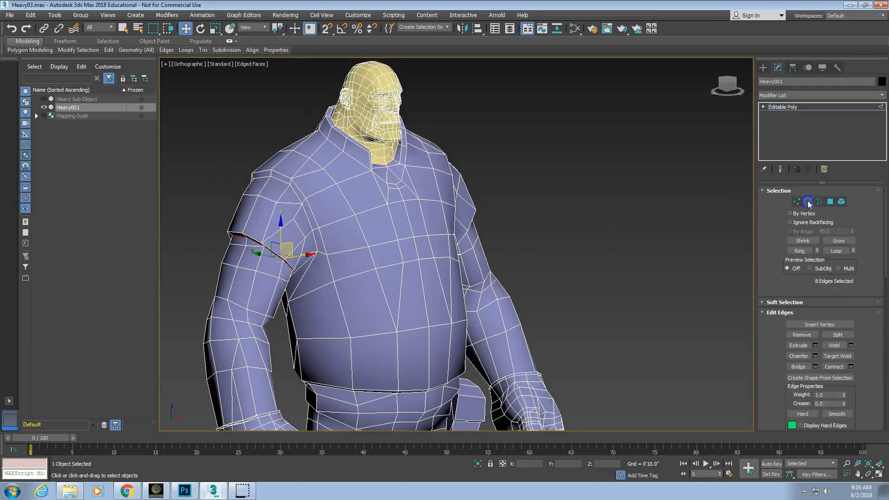
scroll(291, 233, up, 3)
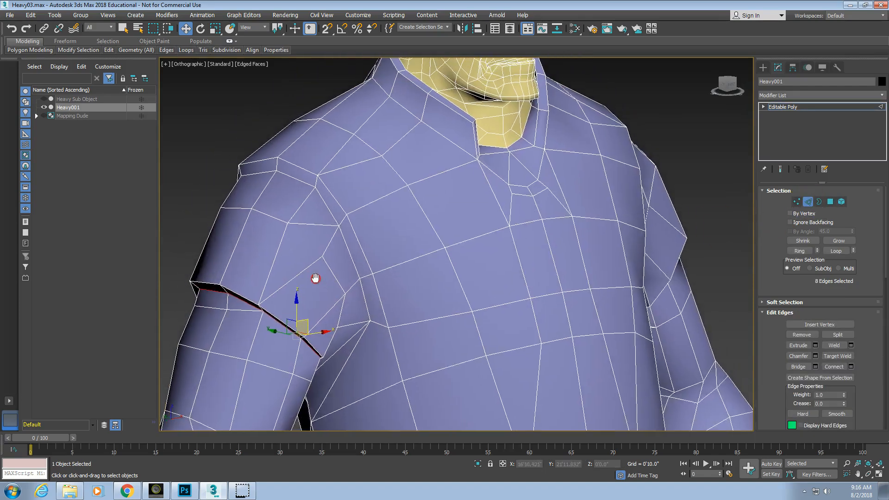
click(342, 238)
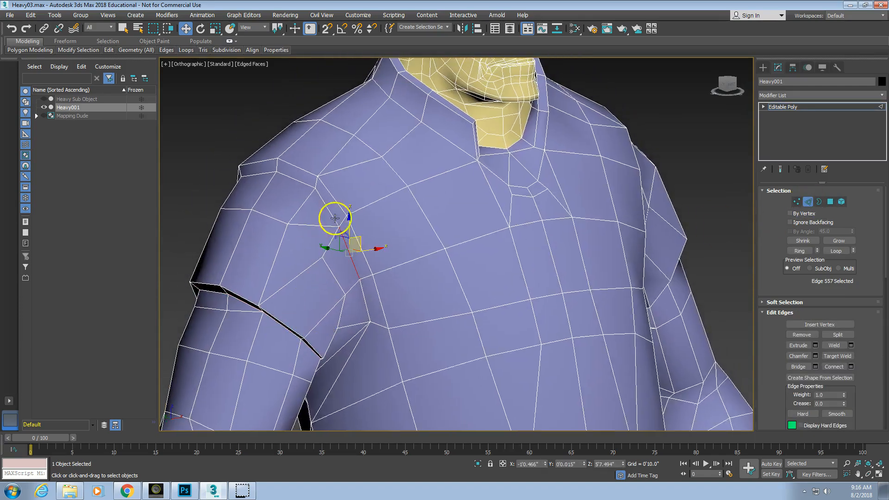
click(828, 251)
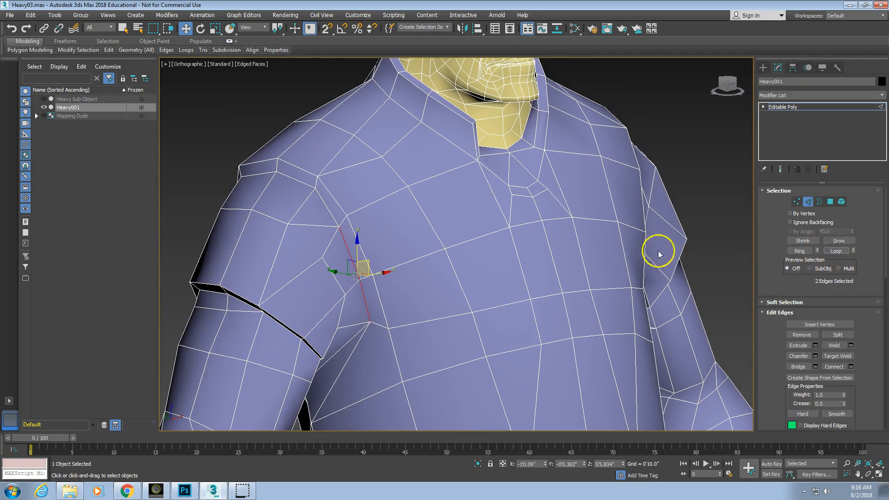
ctrl+click(330, 212)
click(835, 251)
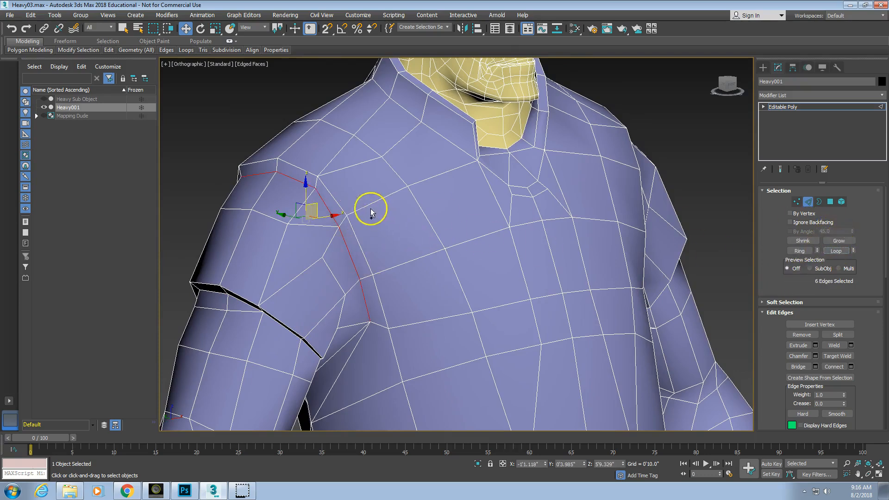
- Add the remaining shoulder seam edges at the back and armpit, and split the 10-edge selection
alt+middle_drag(294, 259, 477, 217)
ctrl+click(377, 219)
alt+middle_drag(423, 283, 384, 303)
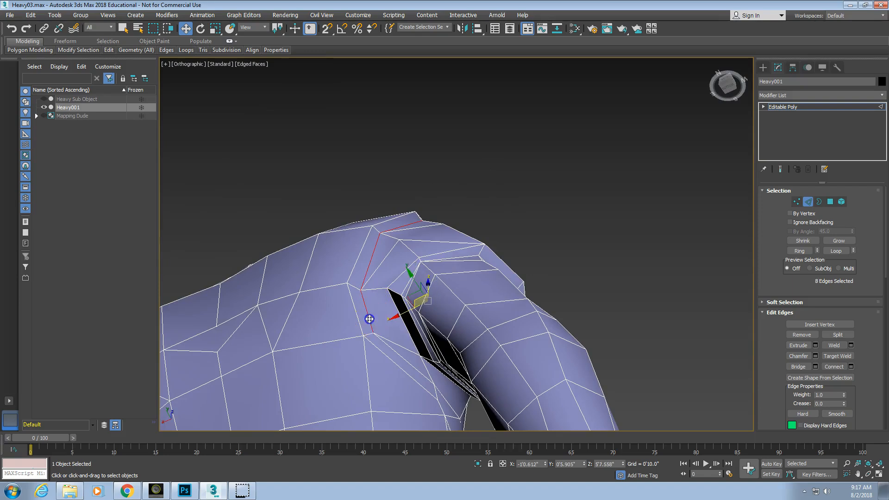
alt+middle_drag(473, 363, 420, 387)
middle_drag(615, 290, 516, 311)
alt+middle_drag(517, 283, 502, 297)
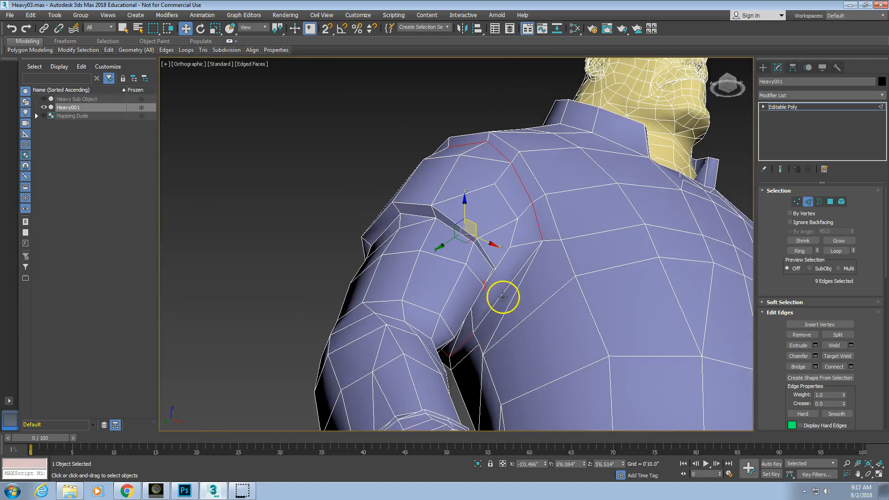
ctrl+click(498, 299)
click(832, 337)
- Switch to Element mode and select the right sleeve, arm and glove in turn to check their separation
scroll(484, 242, down, 3)
middle_drag(615, 294, 486, 303)
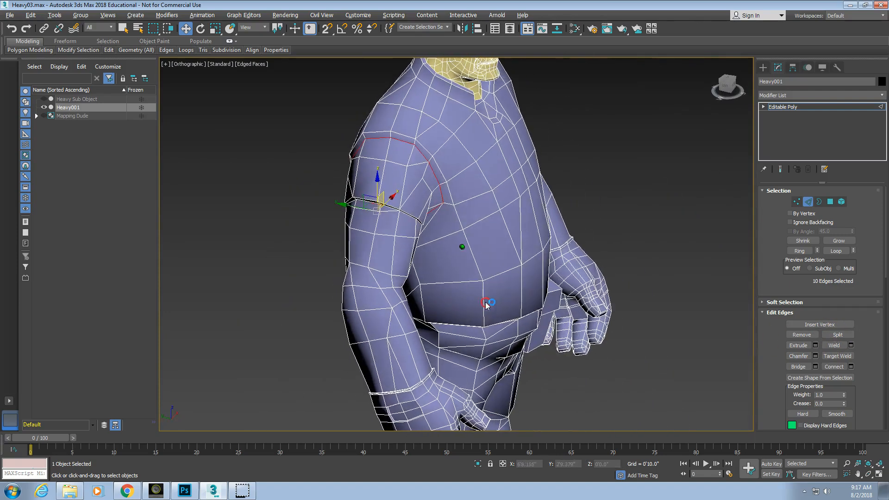
click(840, 202)
click(627, 183)
click(419, 209)
click(383, 314)
middle_drag(314, 314, 276, 215)
click(380, 321)
- Switch to Edge mode, select two edges around the top of the right boot, and extend them with Loop
middle_drag(565, 340, 436, 308)
middle_drag(309, 253, 392, 283)
scroll(368, 327, up, 3)
middle_drag(368, 327, 406, 259)
scroll(405, 259, up, 3)
click(807, 202)
click(424, 254)
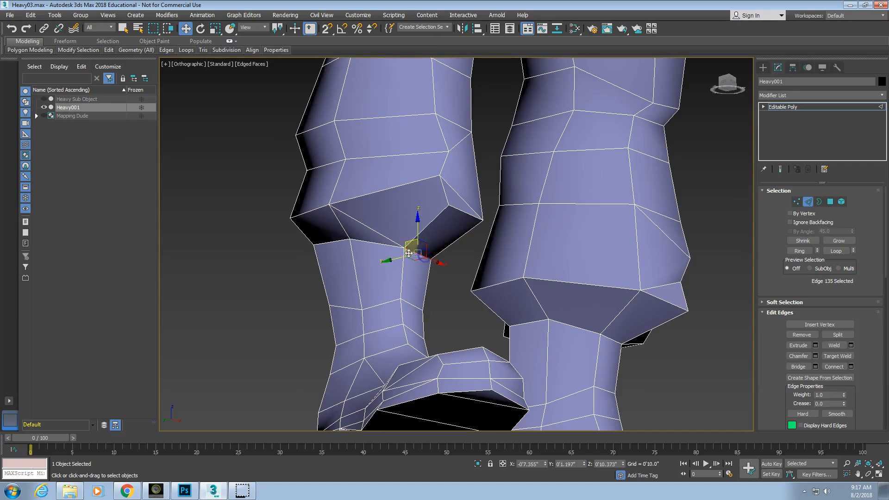
ctrl+click(389, 247)
click(836, 251)
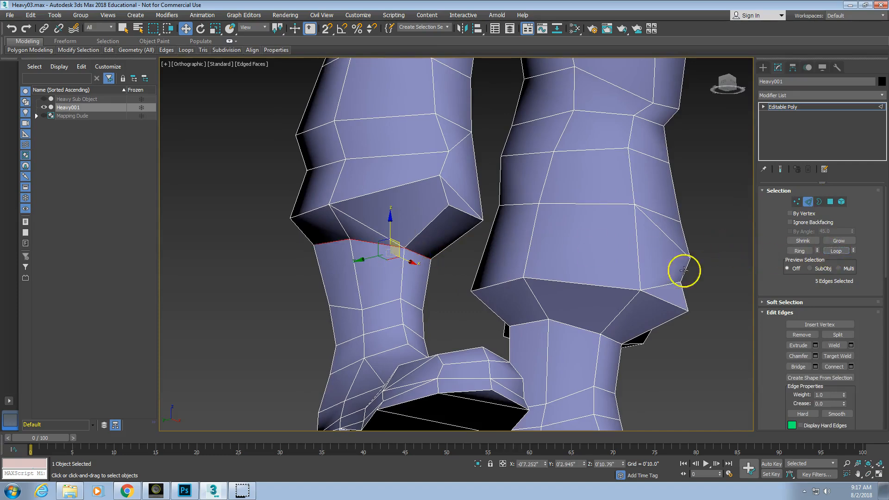
- Add the remaining edges around the right boot's top to reach 7 edges and split them
alt+middle_drag(372, 300, 400, 262)
ctrl+click(366, 227)
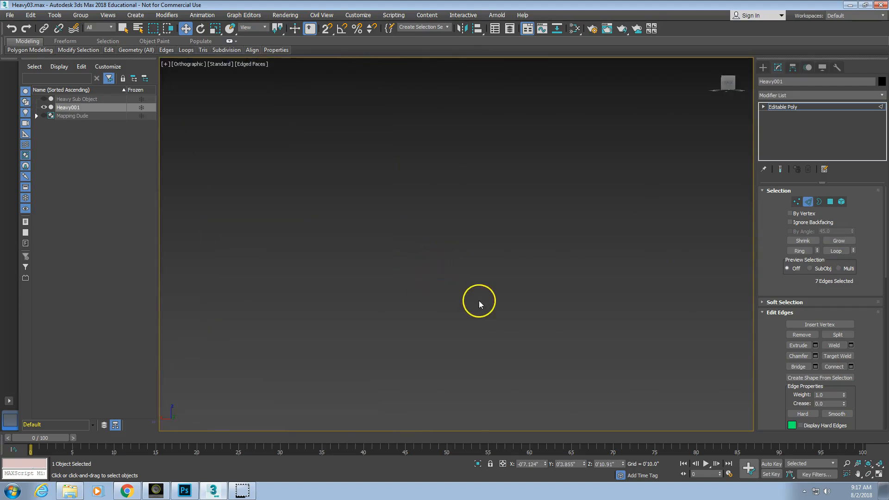
key(z)
alt+middle_drag(473, 302, 417, 311)
scroll(528, 276, down, 3)
alt+middle_drag(588, 307, 482, 272)
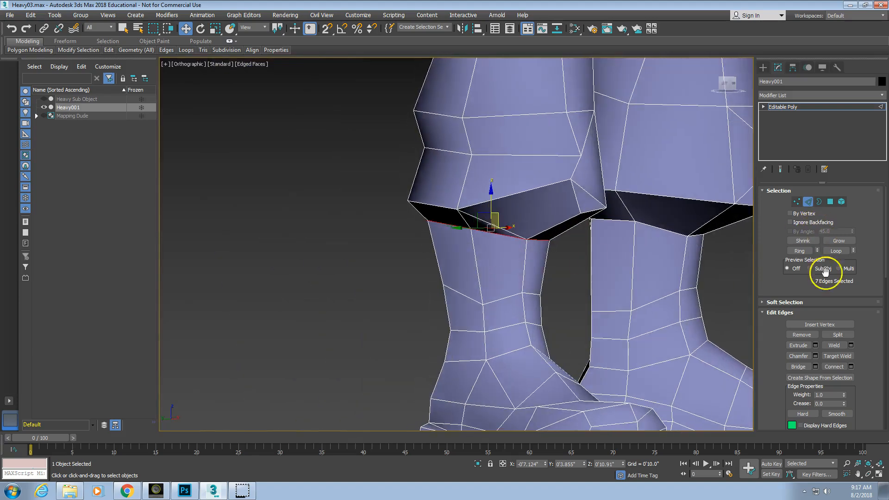
click(834, 333)
- Switch to Element mode and select the separated right boot
middle_drag(631, 266, 488, 256)
scroll(488, 256, down, 3)
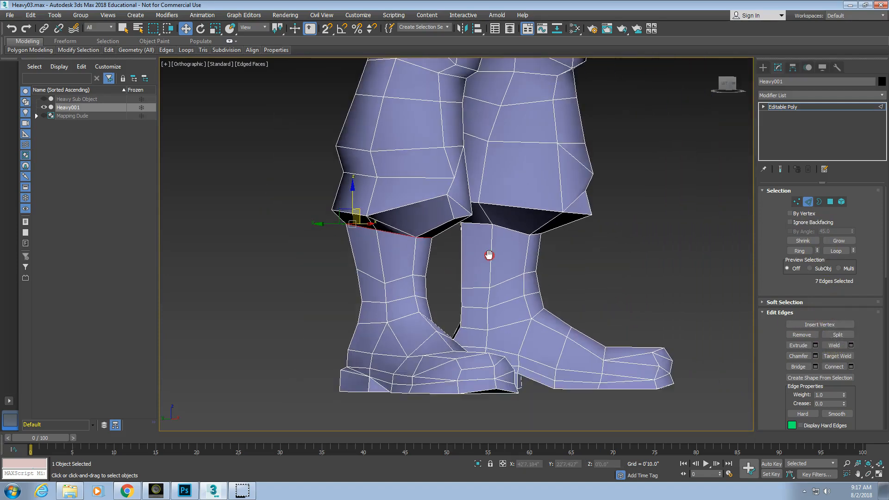
click(841, 202)
scroll(624, 241, down, 2)
middle_drag(624, 240, 528, 299)
scroll(564, 274, down, 2)
middle_drag(529, 210, 407, 199)
scroll(452, 262, down, 2)
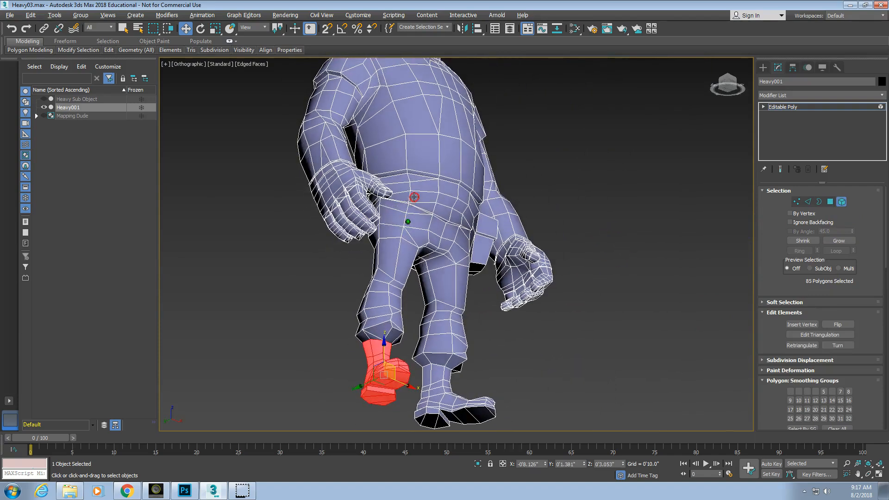
- Switch to Edge mode and, with the Select Object tool, select the front waistline edges between the belt and trousers
scroll(414, 203, up, 4)
click(808, 202)
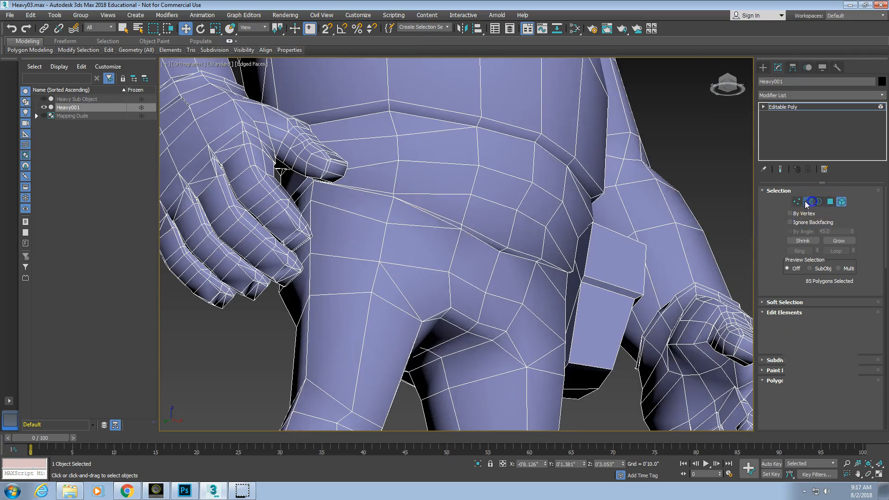
click(387, 199)
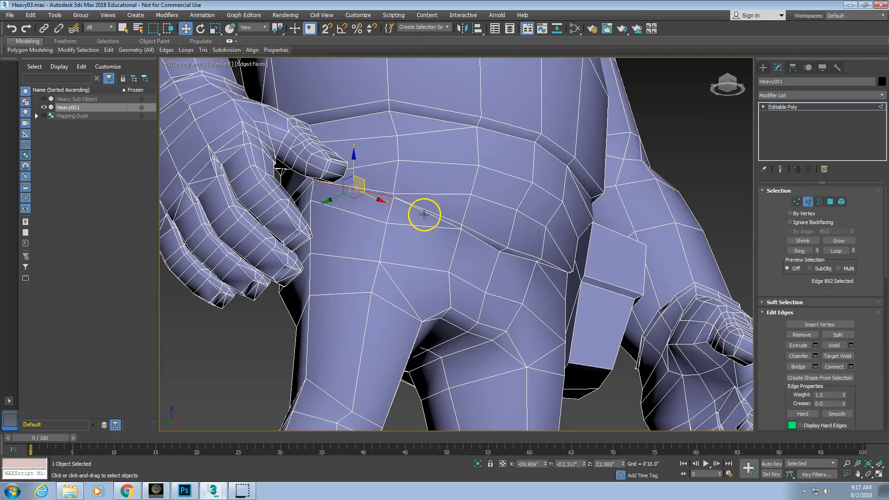
click(122, 29)
ctrl+click(424, 211)
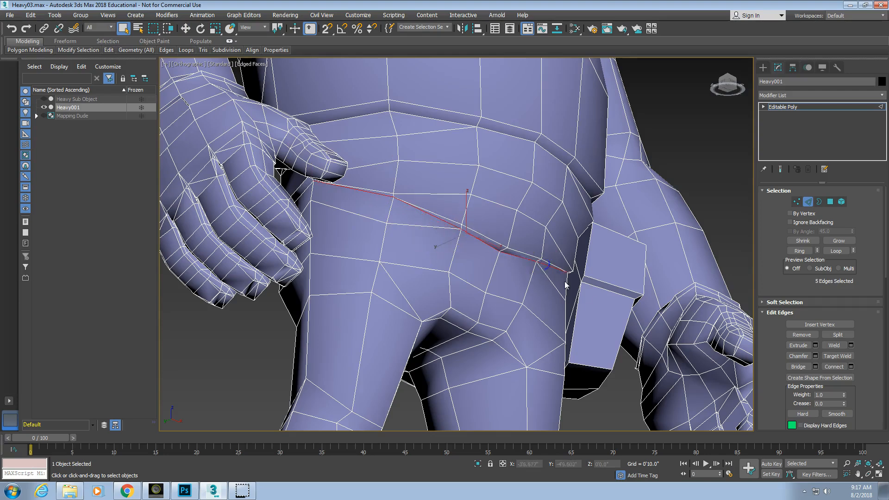
- Extend the waistline edge selection between belt and trousers around the hip and back to reach 11 edges
alt+middle_drag(572, 294, 541, 225)
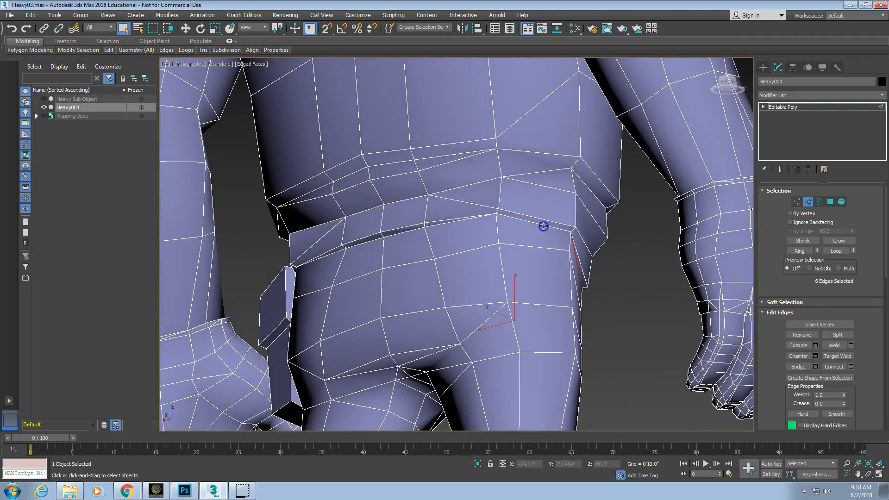
ctrl+click(461, 221)
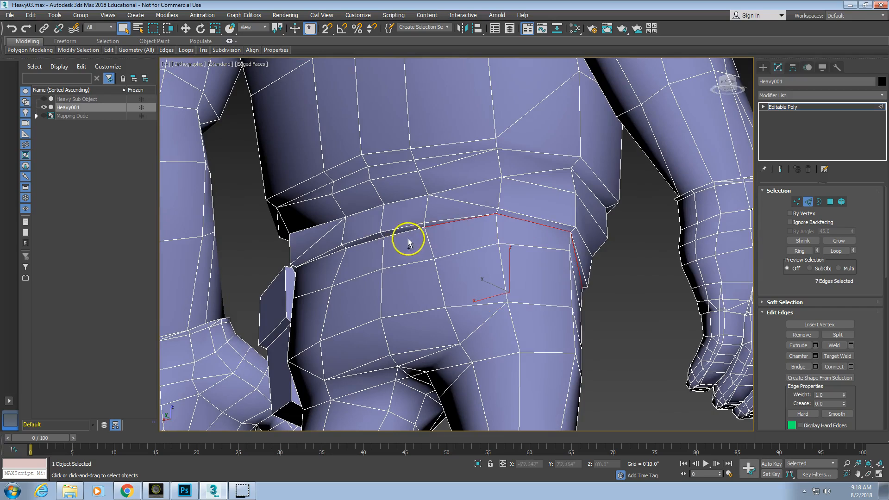
ctrl+click(325, 256)
alt+middle_drag(326, 283, 406, 289)
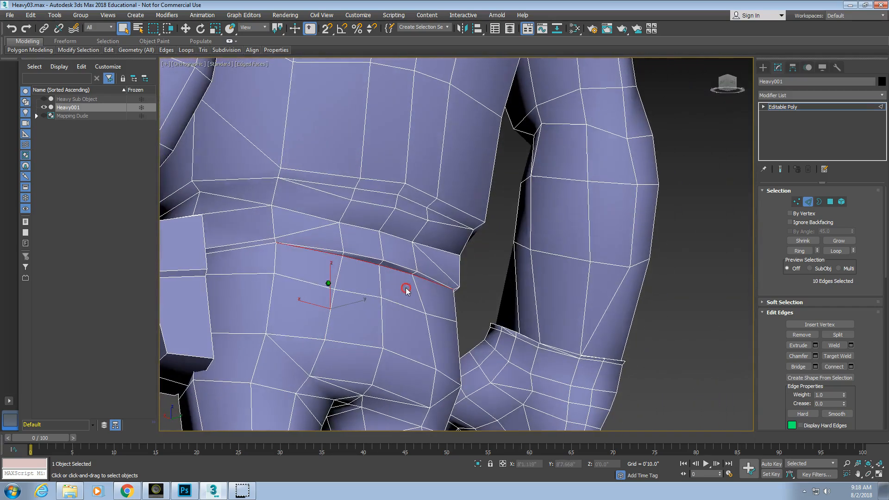
ctrl+click(254, 247)
alt+middle_drag(255, 247, 390, 284)
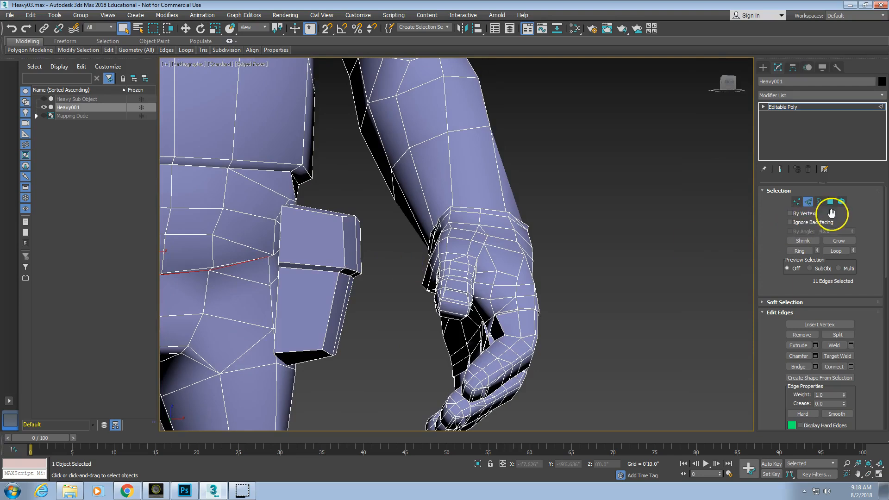
- In Element mode, select the pouch on the hip and hide it with Sub-Object Display
click(845, 202)
click(337, 267)
right_click(335, 269)
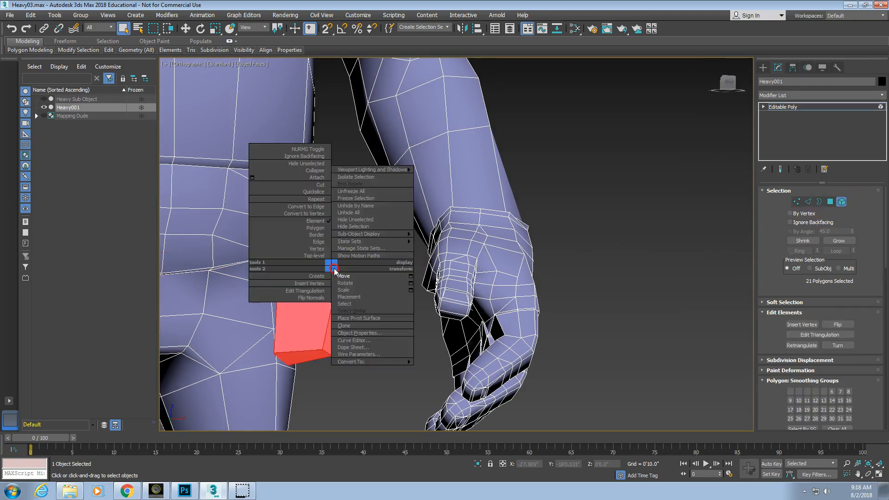
mouse_move(365, 235)
click(425, 235)
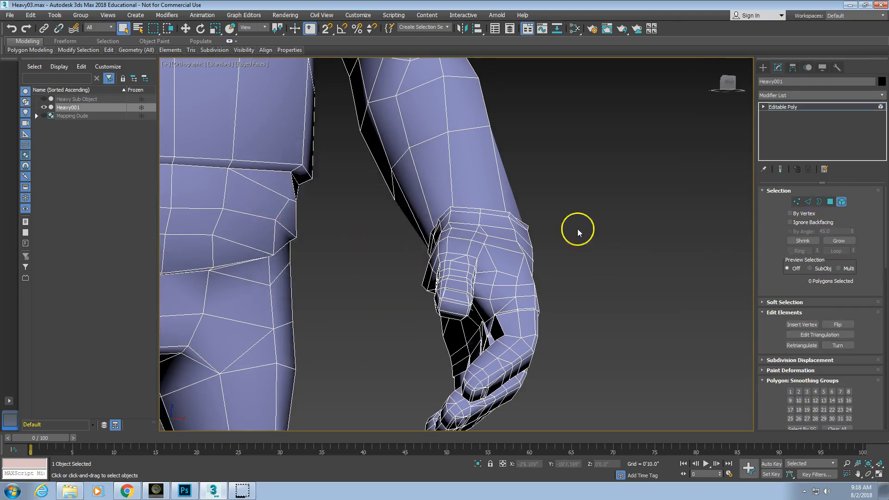
- Return to Edge mode, complete the waistline selection at 12 edges and split them
click(806, 202)
alt+middle_drag(315, 306, 293, 301)
middle_drag(212, 271, 421, 333)
scroll(398, 314, up, 5)
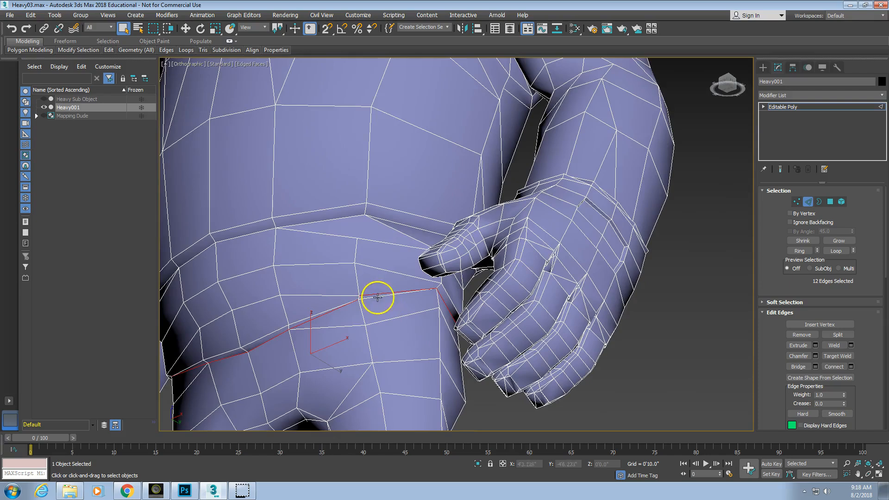
scroll(376, 305, up, 5)
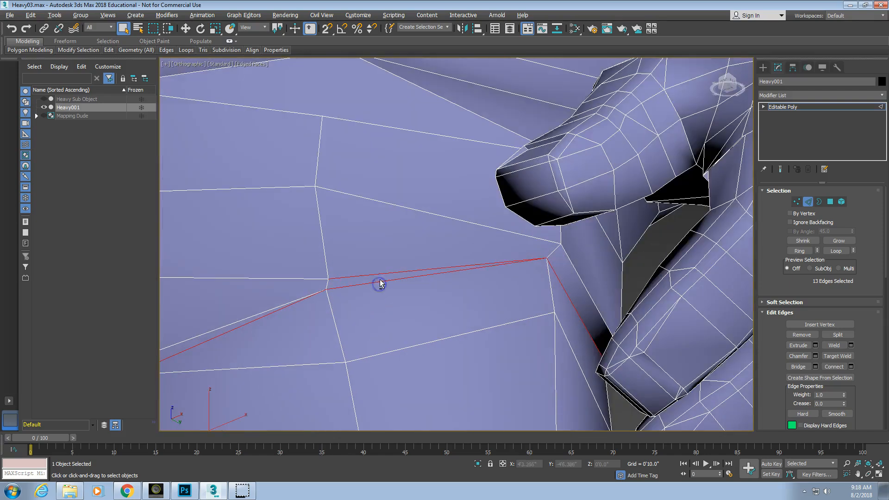
scroll(378, 303, down, 5)
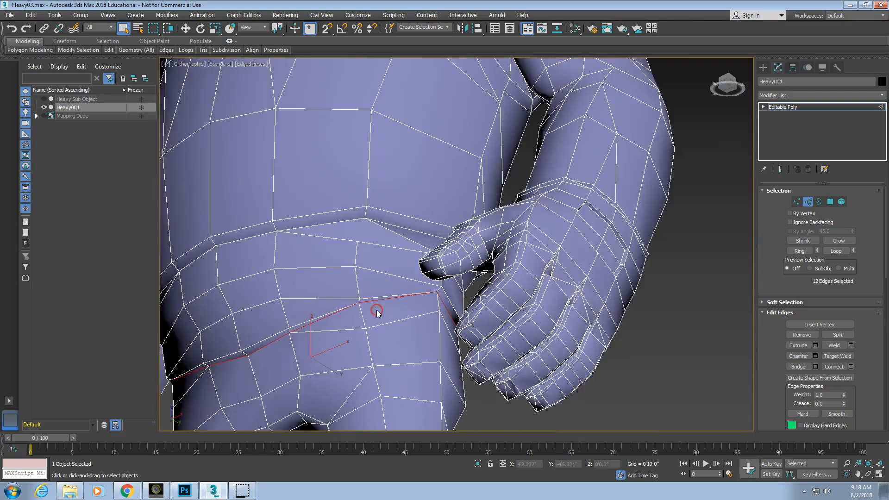
click(826, 336)
- Switch to Element mode and select the trousers to check that they are separated
middle_drag(347, 354, 434, 223)
click(841, 202)
click(386, 273)
click(339, 256)
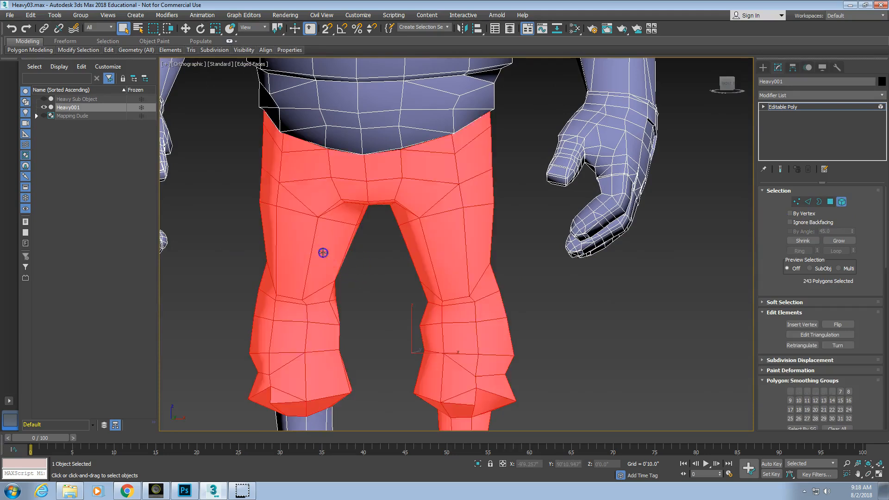
- In Edge mode, select front edges where the jacket hem meets the belt and extend them with Loop to 8 edges
scroll(341, 251, down, 5)
middle_drag(383, 320, 361, 280)
alt+middle_drag(361, 281, 379, 274)
scroll(354, 153, up, 4)
middle_drag(355, 155, 354, 241)
click(808, 201)
click(360, 211)
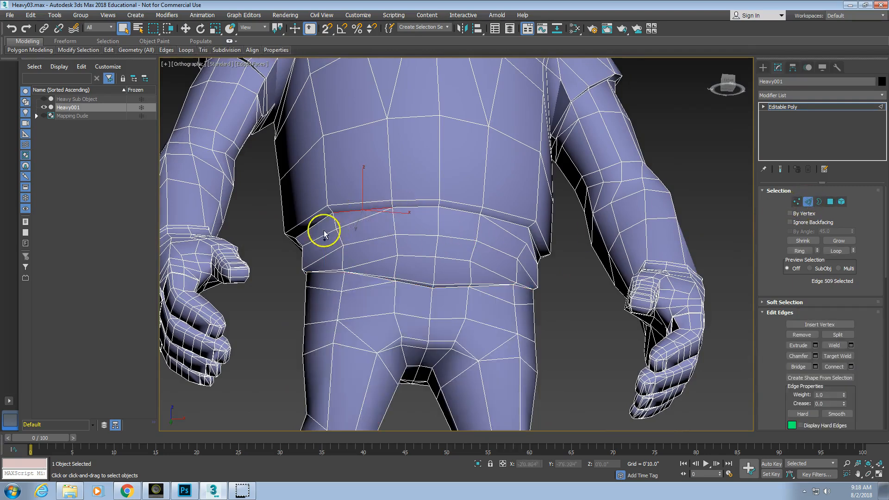
click(447, 208)
click(843, 251)
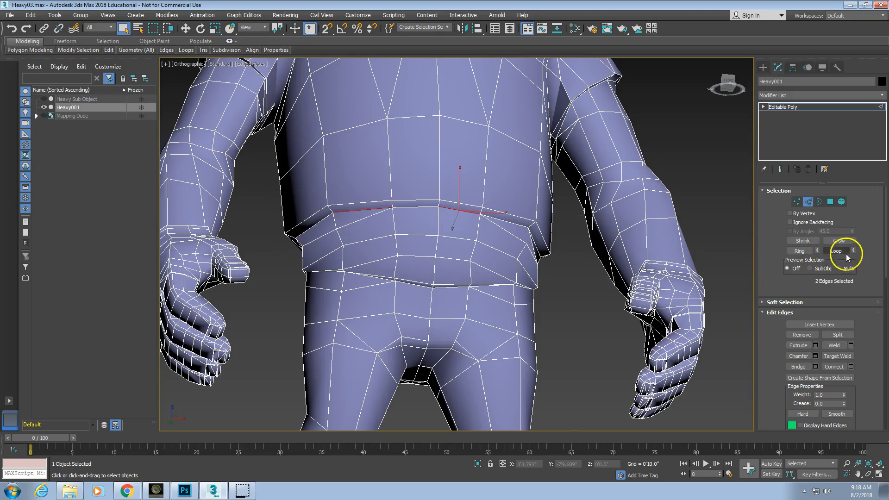
ctrl+click(505, 224)
click(836, 251)
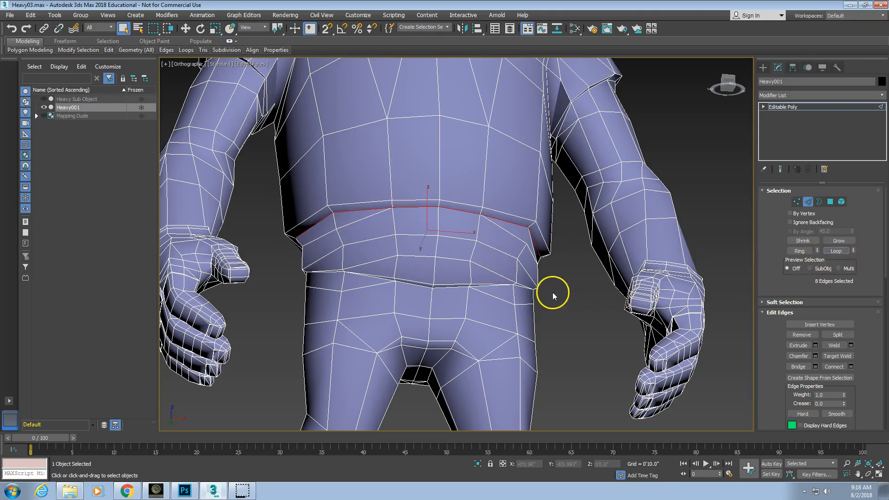
- Extend the edge selection under the jacket hem around the back to 12 edges and split them
alt+middle_drag(482, 248, 348, 255)
alt+middle_drag(609, 201, 491, 252)
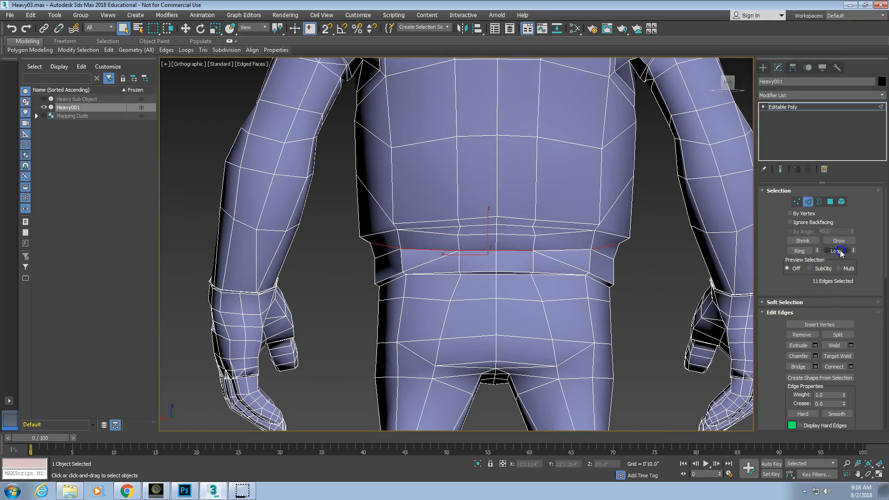
mouse_move(567, 291)
alt+middle_down()
mouse_move(514, 282)
mouse_move(558, 275)
mouse_move(564, 292)
alt+middle_up()
click(839, 333)
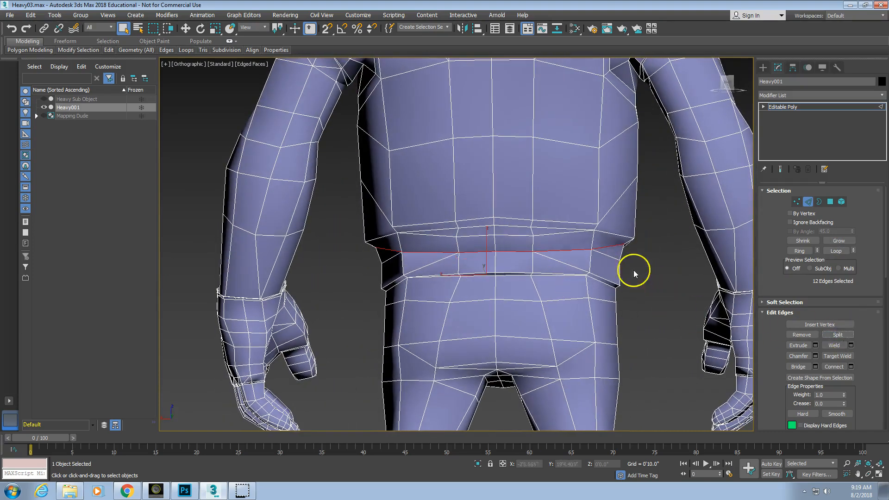
- In Polygon mode, select the polygon loop along the collar rim and down the jacket's front, and hide it
scroll(616, 265, down, 2)
alt+middle_drag(565, 246, 438, 253)
middle_drag(538, 222, 492, 269)
alt+middle_drag(493, 205, 470, 216)
middle_drag(515, 119, 459, 309)
scroll(432, 273, up, 4)
middle_drag(429, 278, 437, 332)
scroll(431, 313, up, 2)
click(830, 201)
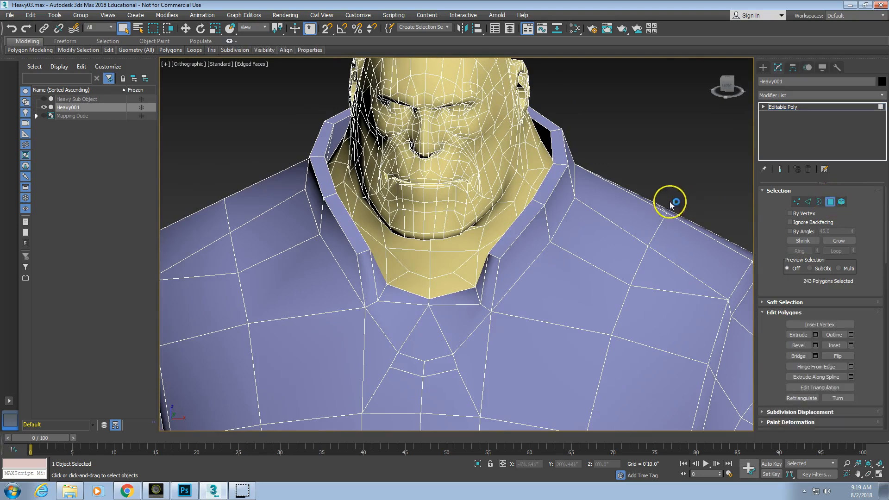
click(525, 224)
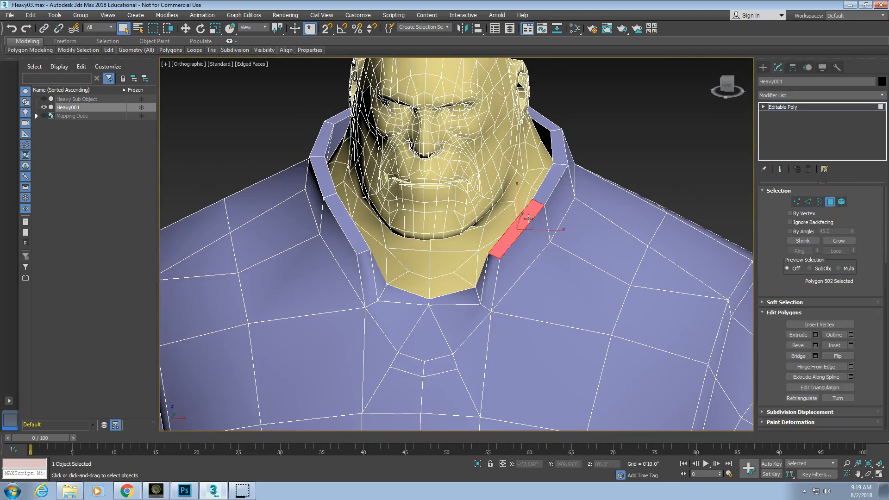
shift+click(547, 190)
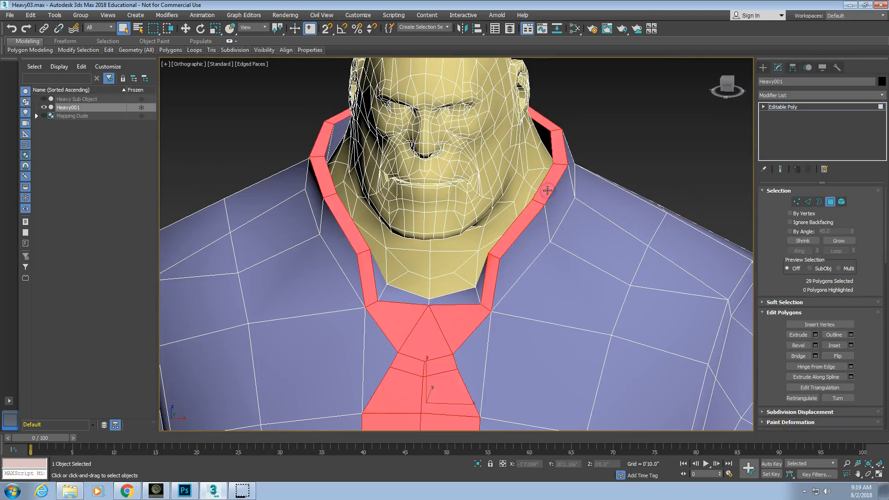
right_click(547, 190)
mouse_move(580, 156)
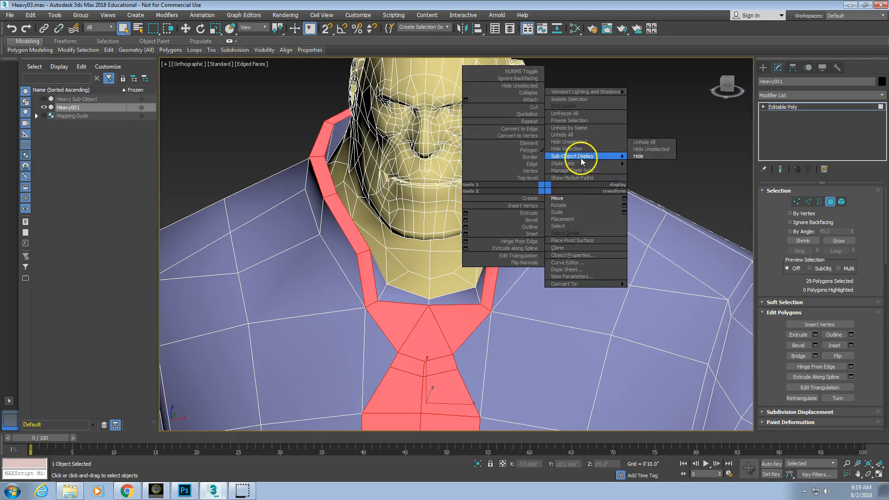
click(639, 156)
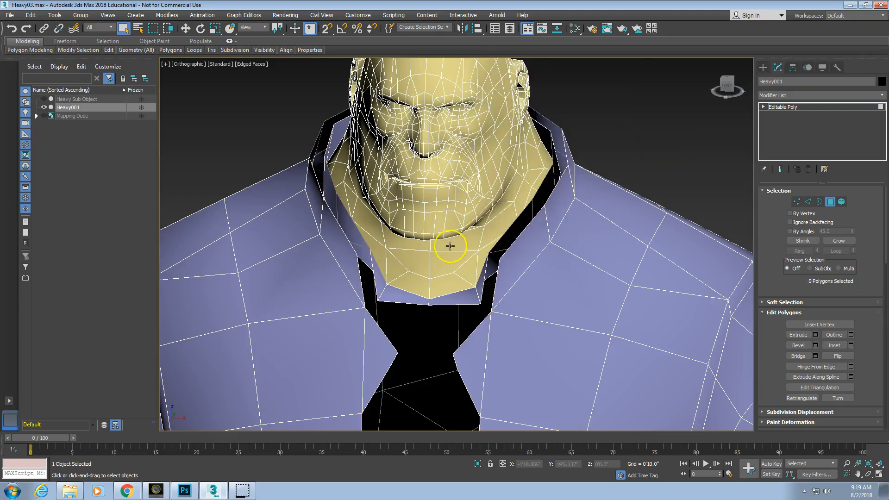
- Select the five inner collar polygons at the front of the neck and hide them
alt+middle_drag(439, 247, 402, 245)
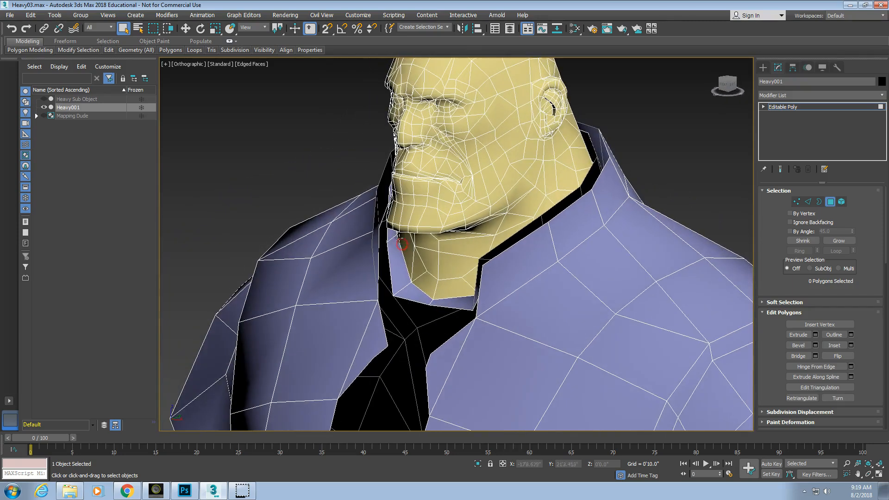
right_click(392, 234)
click(391, 238)
shift+click(393, 256)
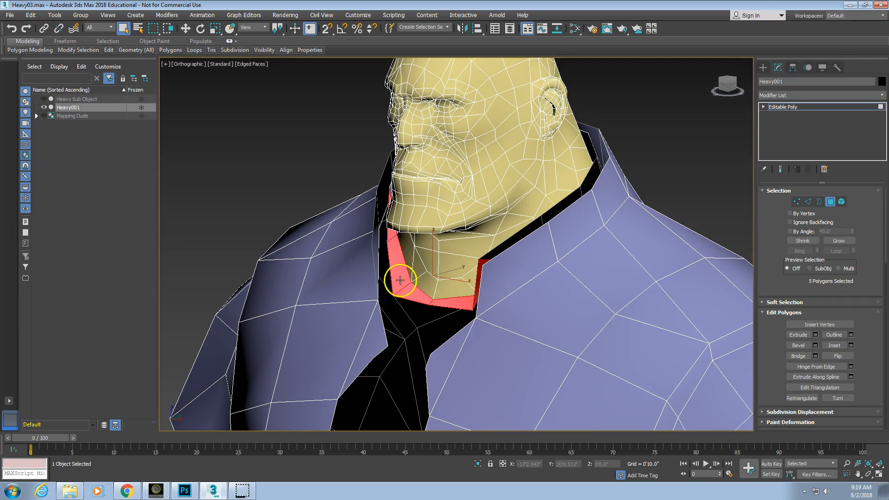
right_click(400, 280)
click(491, 248)
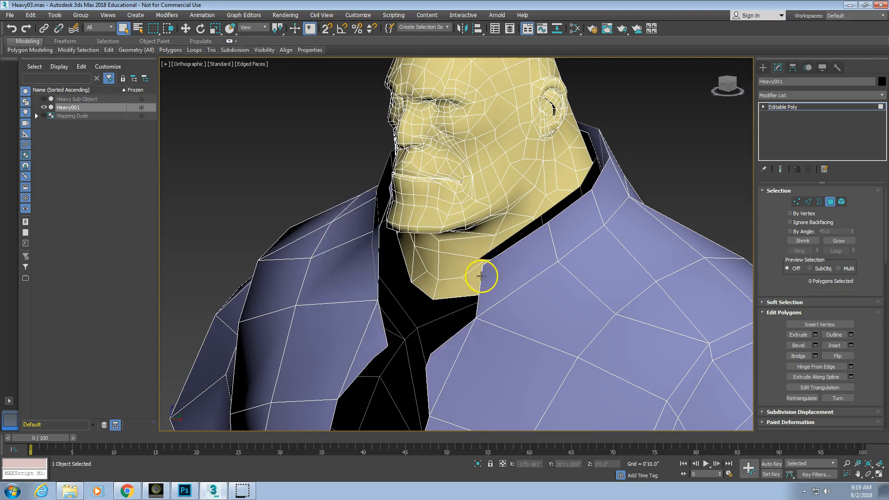
- Select the band of outer collar polygons around the neck
alt+middle_drag(493, 288, 514, 267)
click(513, 270)
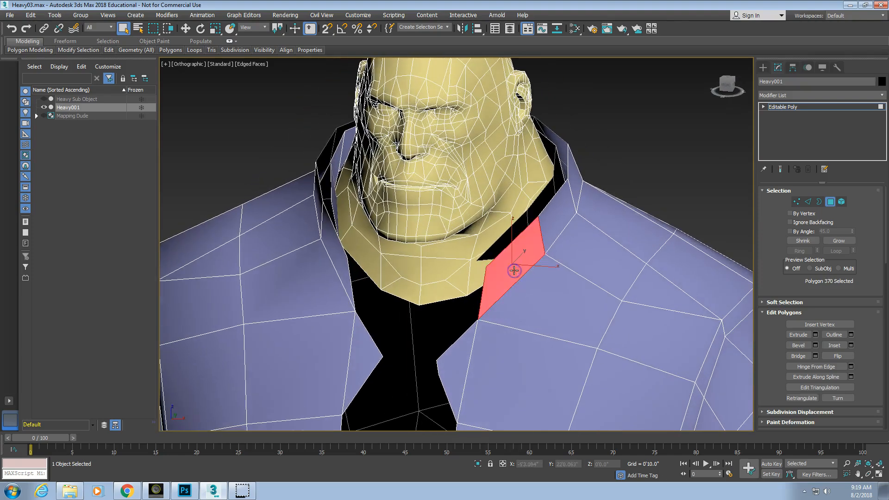
shift+click(539, 251)
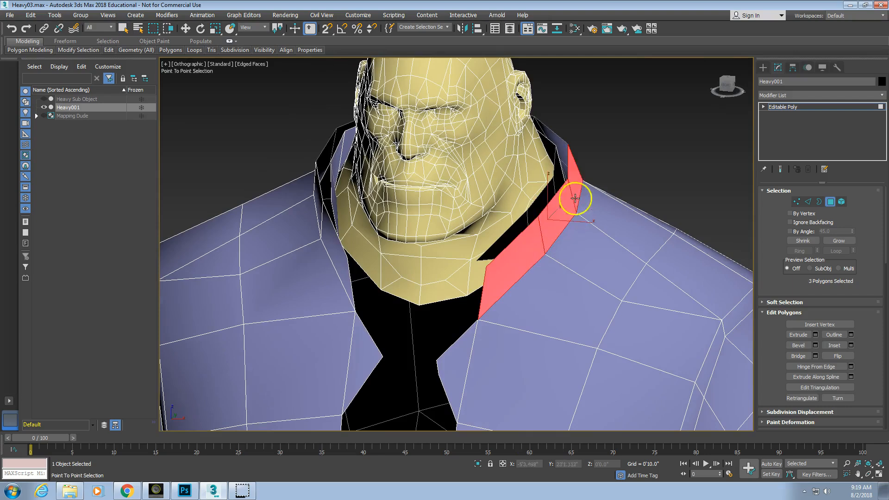
right_click(328, 229)
alt+middle_drag(296, 285, 401, 291)
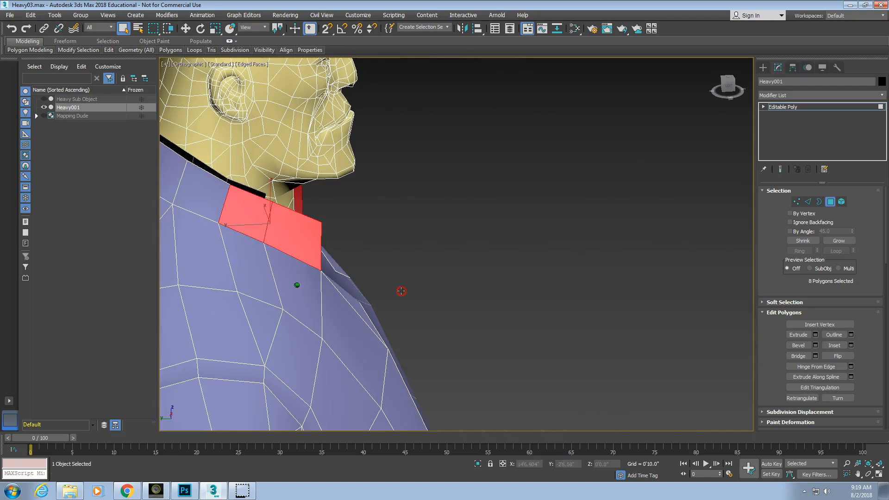
shift+click(218, 194)
alt+middle_drag(428, 251, 651, 293)
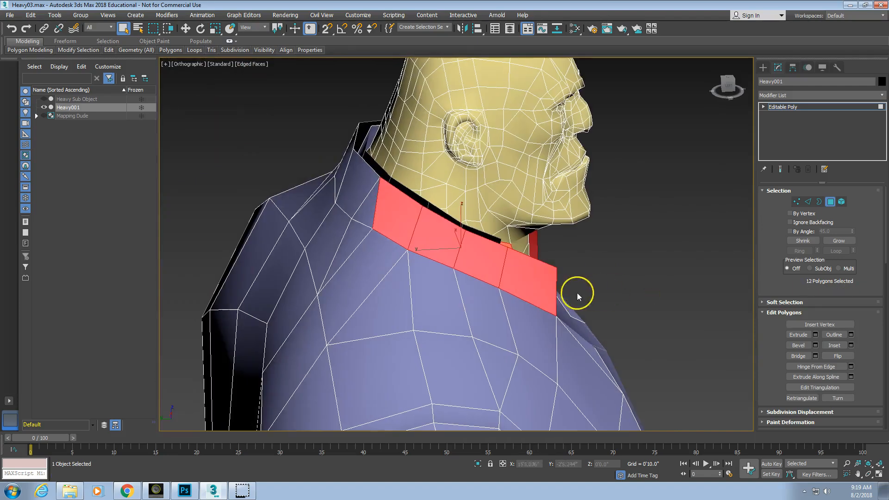
ctrl+click(352, 192)
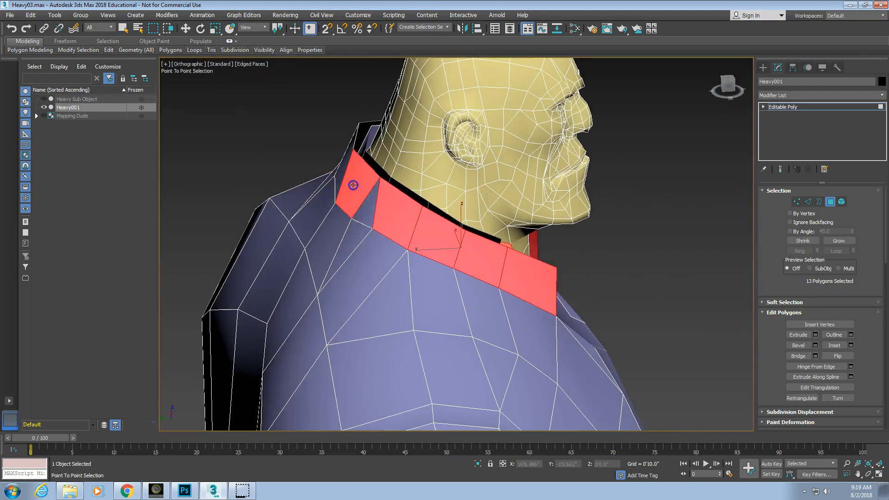
- Hide the selected outer collar polygons along with the four inner-facing collar polygons behind them
right_click(451, 239)
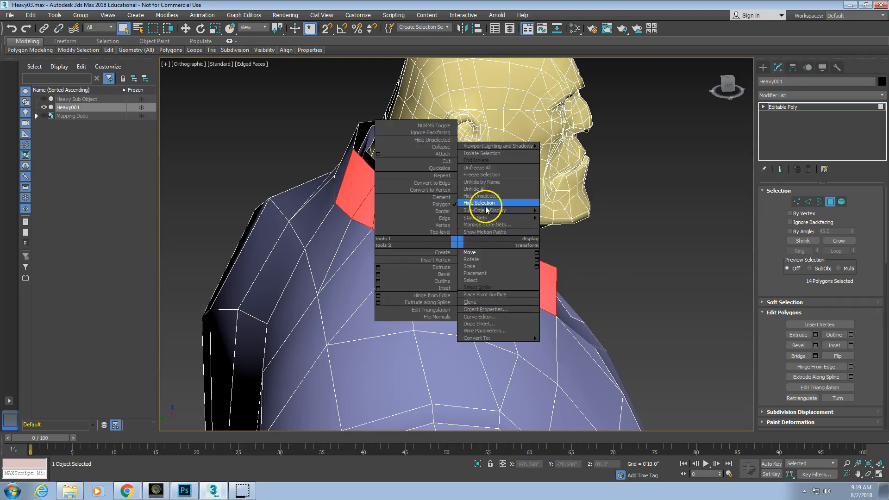
click(525, 204)
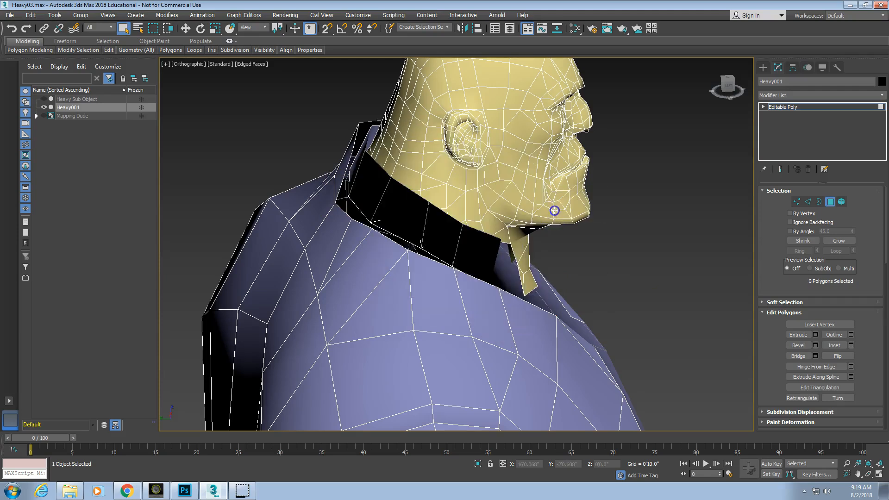
click(459, 253)
ctrl+click(440, 233)
ctrl+click(407, 218)
ctrl+click(371, 194)
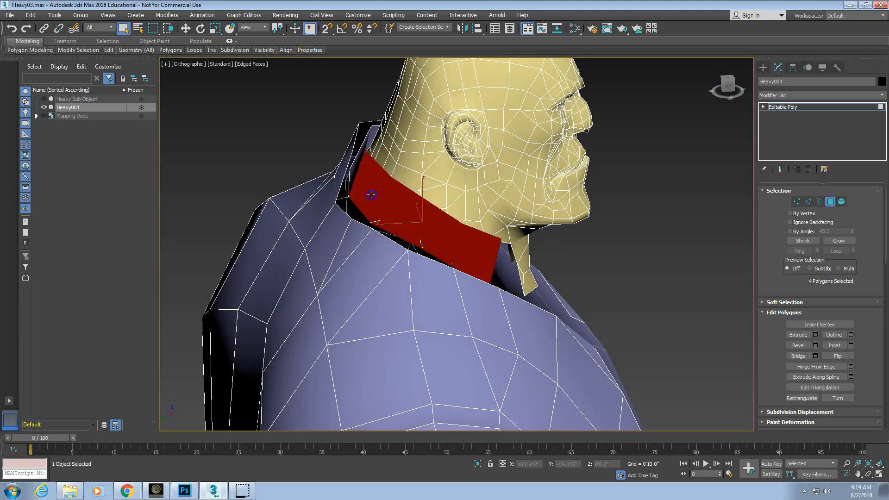
right_click(370, 194)
mouse_move(398, 167)
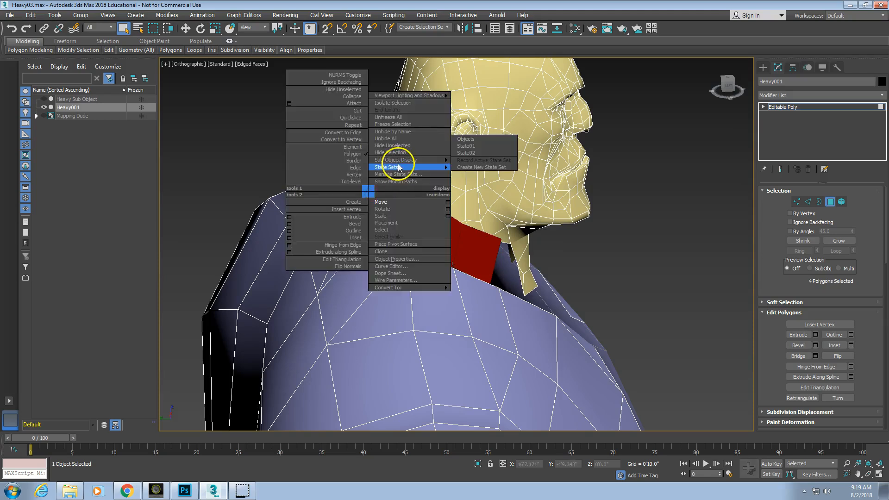
mouse_move(437, 161)
click(464, 159)
middle_drag(390, 271, 347, 274)
middle_drag(473, 344, 416, 238)
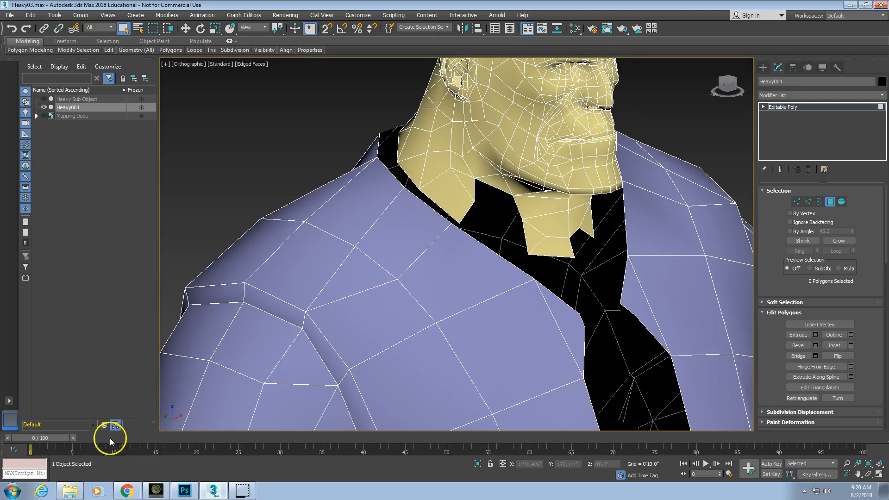
- Undo the hiding of the outer and inner-facing collar polygons, back to the outer collar selection
key(ctrl+z)
key(ctrl+z)
key(ctrl+z)
key(ctrl+z)
key(ctrl+z)
key(ctrl+z)
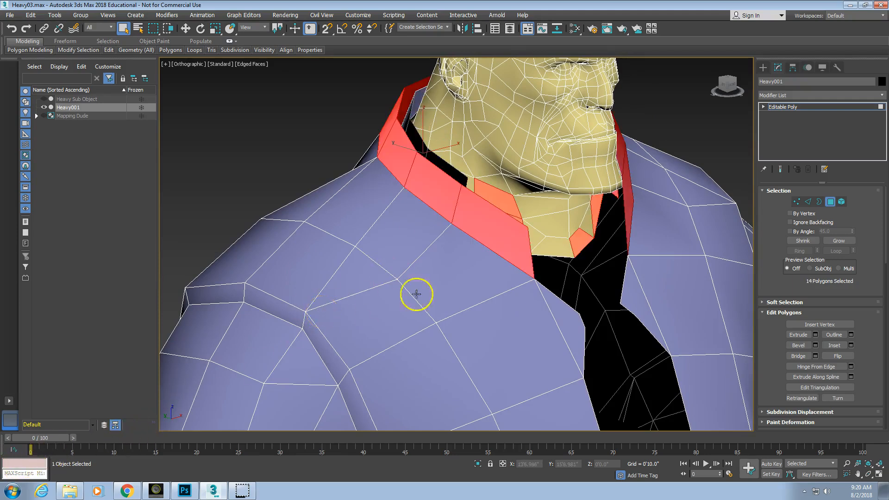
- Remove the inner-facing polygons at the front of the neck from the selection and hide the outer collar polygons
alt+click(512, 209)
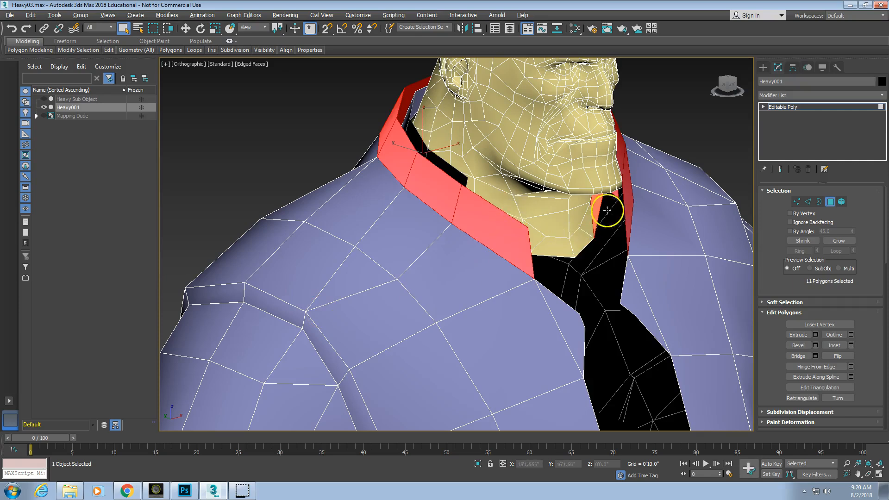
alt+middle_drag(595, 210, 582, 266)
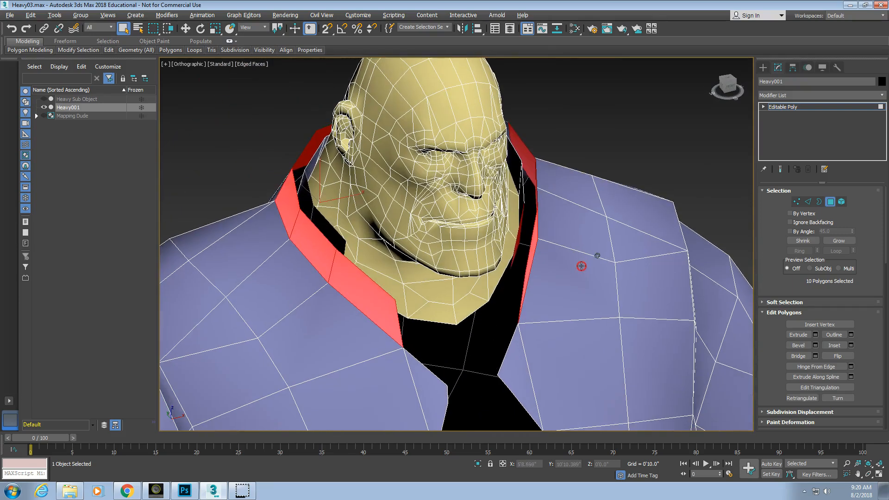
right_click(577, 260)
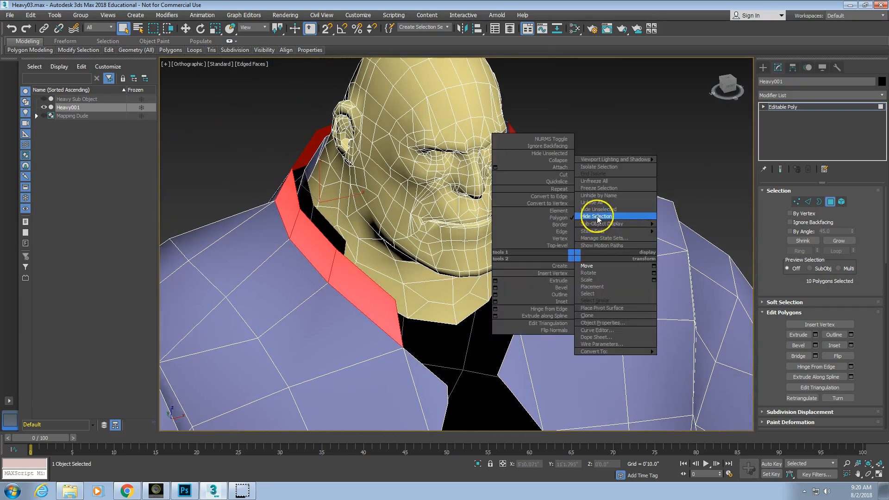
click(597, 216)
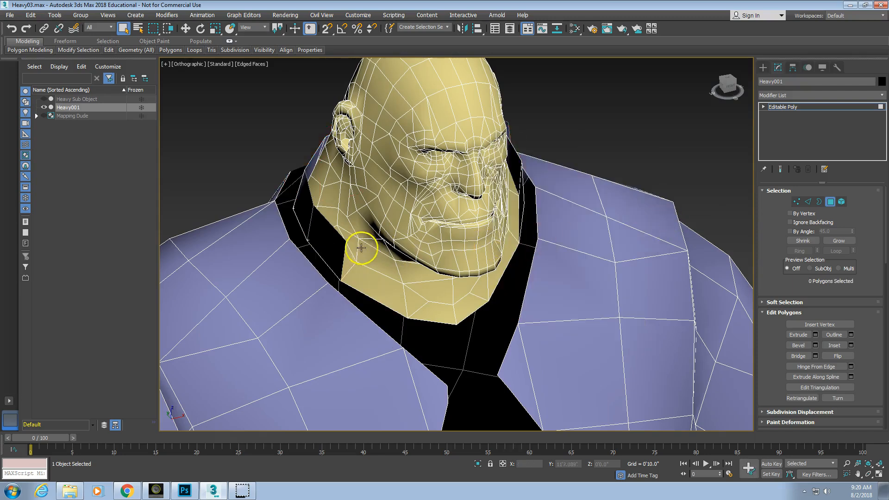
- Select the two remaining collar polygons at the side of the neck, below the ear, and hide them
click(339, 250)
ctrl+click(309, 208)
right_click(310, 208)
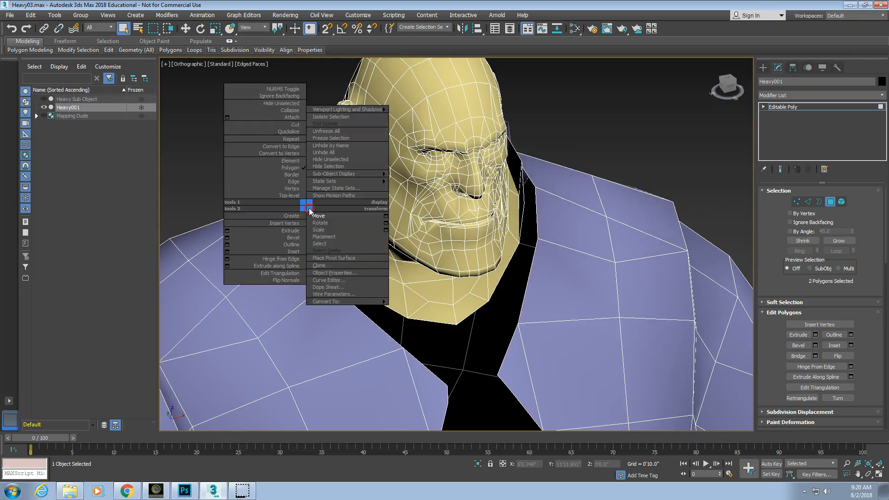
mouse_move(343, 175)
click(392, 174)
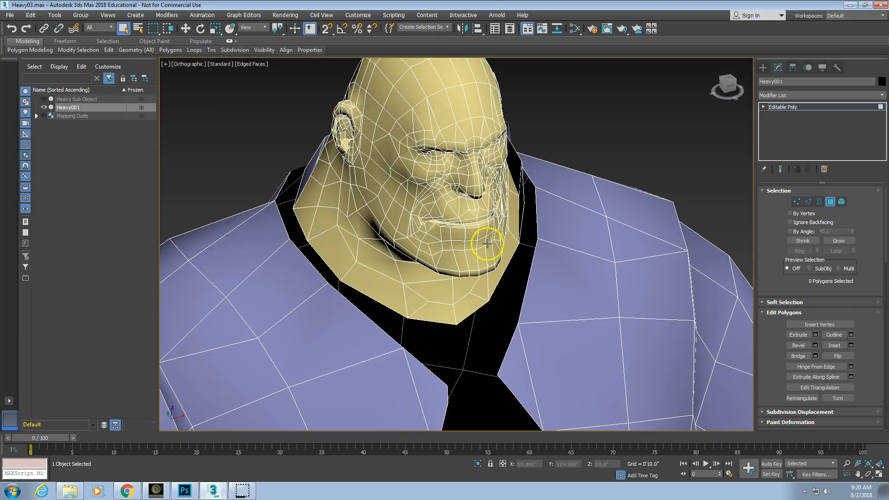
- Select the seven collar polygons running from the opposite side of the neck to the back and hide them
alt+middle_drag(560, 268, 452, 273)
click(595, 208)
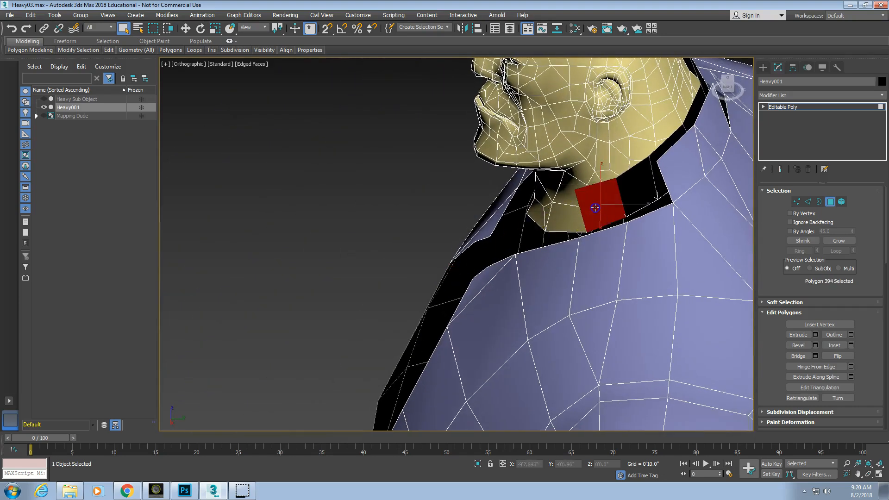
ctrl+click(629, 192)
ctrl+click(659, 154)
ctrl+click(689, 119)
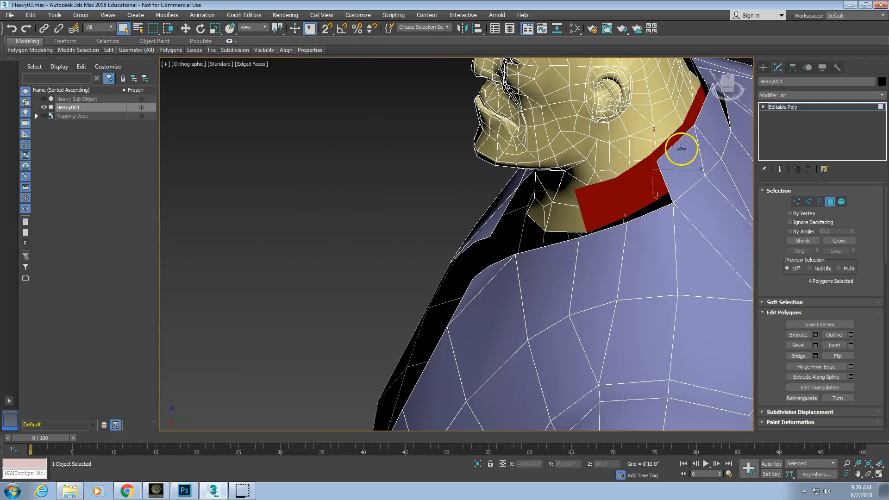
ctrl+click(682, 150)
ctrl+click(704, 139)
ctrl+click(709, 123)
middle_drag(669, 151, 435, 309)
right_click(464, 268)
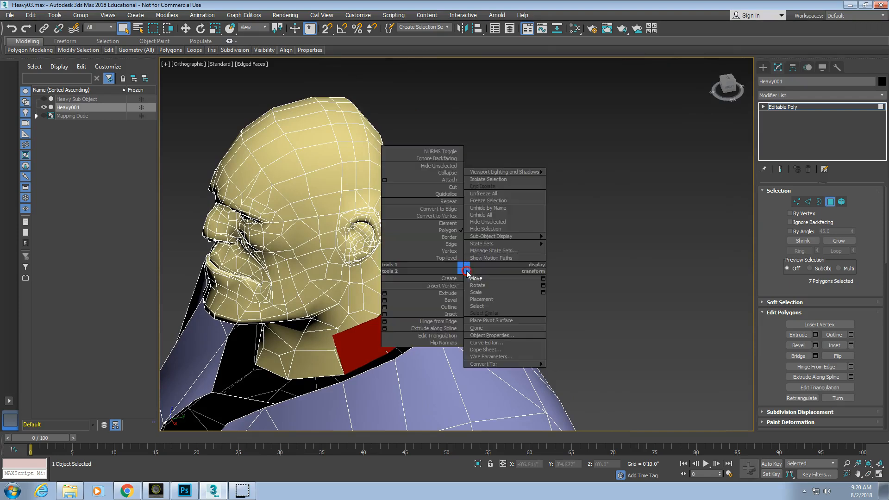
mouse_move(507, 235)
click(565, 236)
- Select the two leftover collar polygons at the back of the neck and hide them
alt+middle_drag(507, 236, 432, 259)
middle_drag(272, 317, 419, 264)
click(399, 255)
click(451, 257)
ctrl+click(462, 257)
right_click(461, 257)
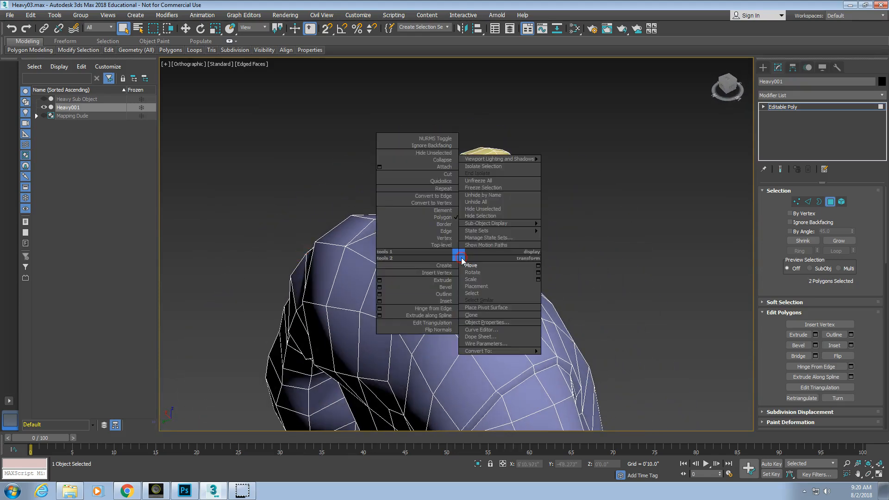
mouse_move(477, 224)
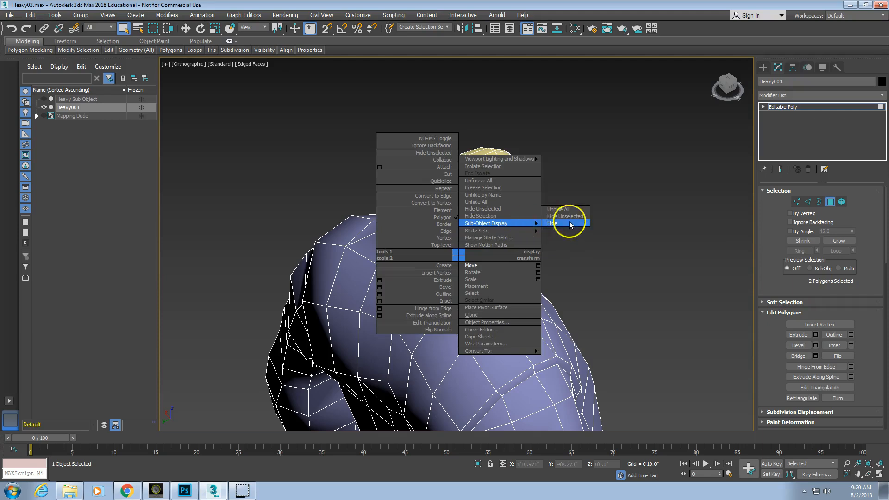
click(569, 224)
scroll(470, 255, up, 5)
middle_drag(470, 259, 474, 278)
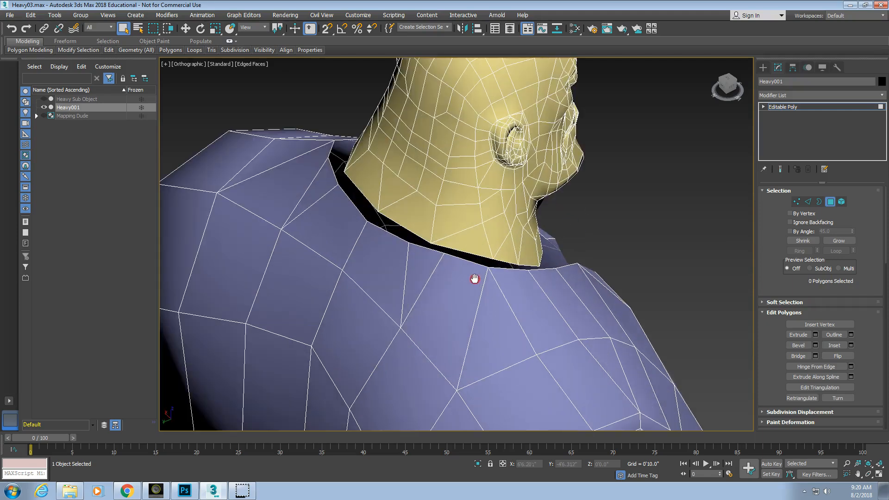
- Select the neck's bottom edges where it meets the collar, from the back around one side to the front
click(808, 202)
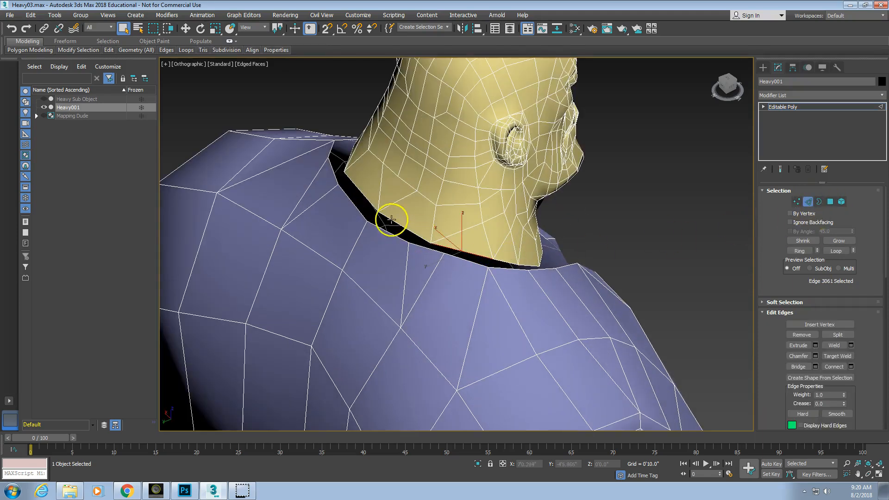
ctrl+click(372, 202)
ctrl+click(367, 198)
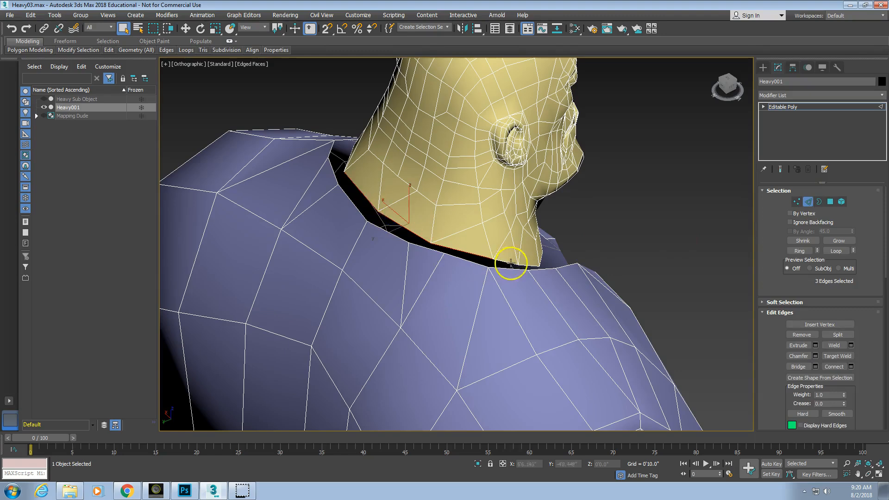
ctrl+click(513, 263)
alt+middle_drag(528, 251, 449, 234)
middle_drag(598, 296, 475, 264)
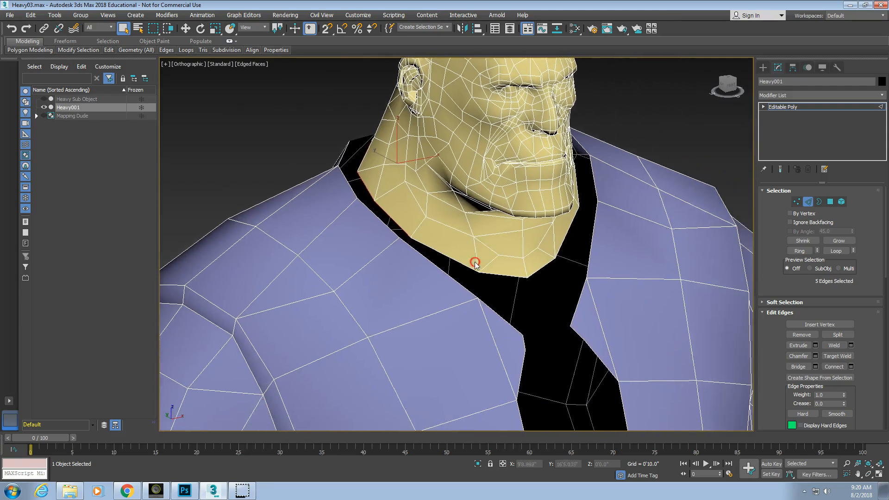
ctrl+click(497, 275)
ctrl+click(534, 270)
- Add the remaining bottom edges on the other side of the neck to the selection and split the whole edge ring
alt+middle_drag(556, 253, 483, 251)
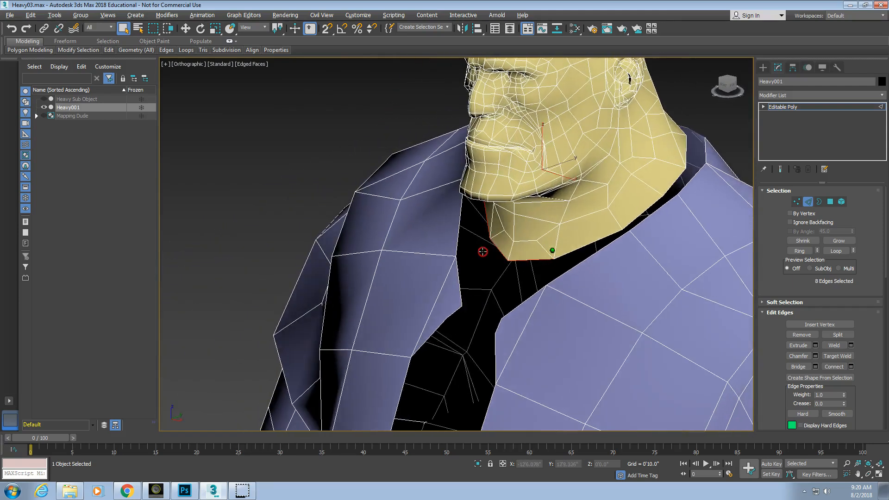
alt+middle_drag(600, 251, 451, 255)
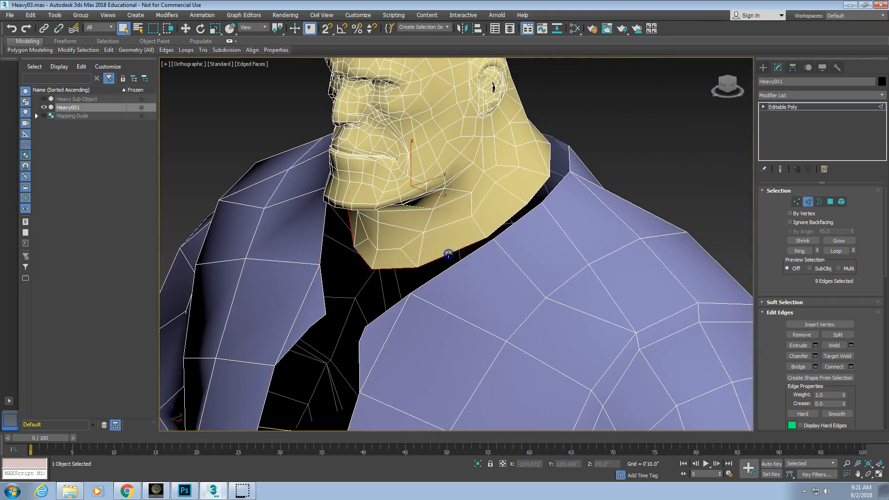
ctrl+click(494, 230)
alt+middle_drag(514, 232, 471, 258)
ctrl+click(562, 208)
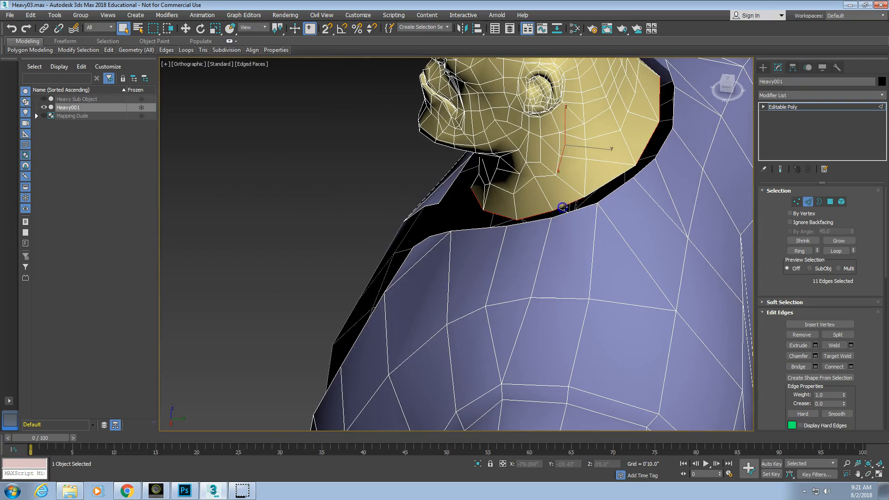
ctrl+click(604, 192)
alt+middle_drag(600, 190, 524, 251)
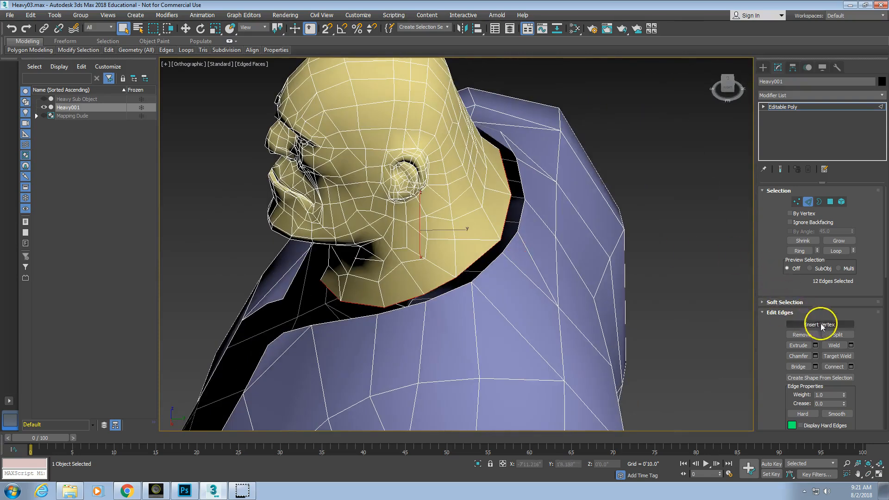
click(836, 334)
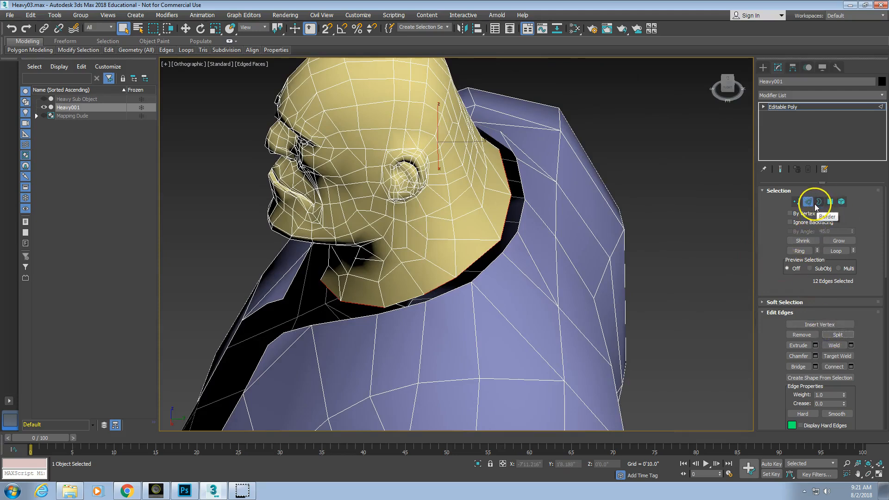
- Clear the edge selection, return to polygon level and unhide all hidden polygons
click(236, 258)
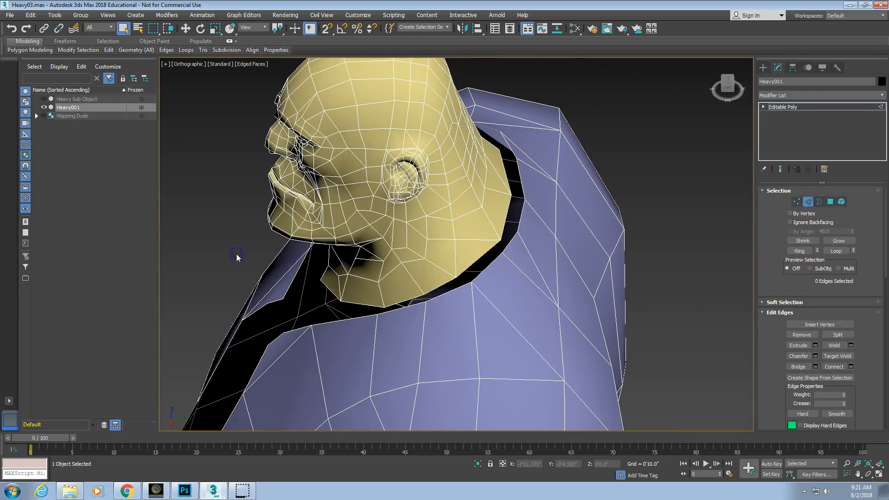
right_click(236, 258)
click(834, 201)
right_click(203, 250)
mouse_move(242, 219)
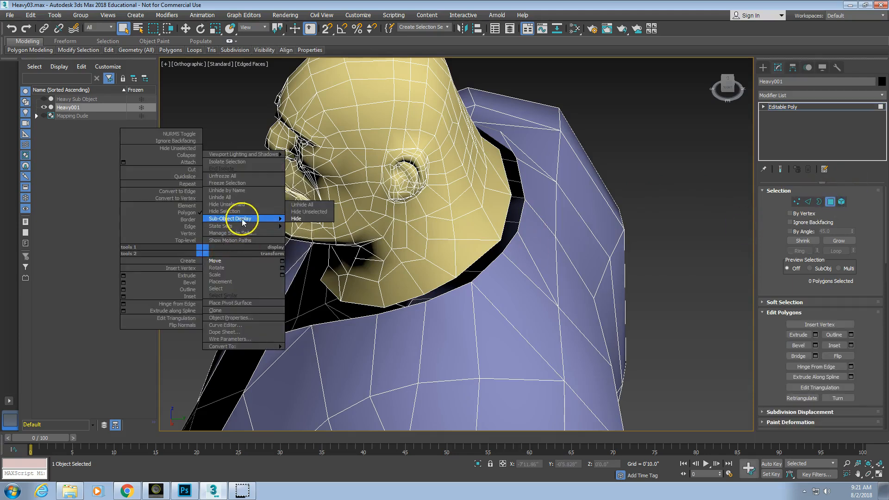
click(305, 205)
- Switch to element level and pick the body parts around the jacket and head in turn to check their separation
scroll(324, 279, down, 3)
alt+middle_drag(347, 287, 451, 315)
click(841, 202)
click(614, 313)
middle_drag(347, 336, 562, 194)
click(524, 170)
click(495, 135)
- Pick the glove element, clear the selection and examine the glove's fingers from several angles
scroll(499, 269, down, 2)
middle_drag(498, 269, 442, 234)
scroll(449, 296, down, 1)
middle_drag(449, 296, 436, 210)
middle_drag(451, 263, 376, 258)
click(319, 245)
scroll(293, 294, up, 6)
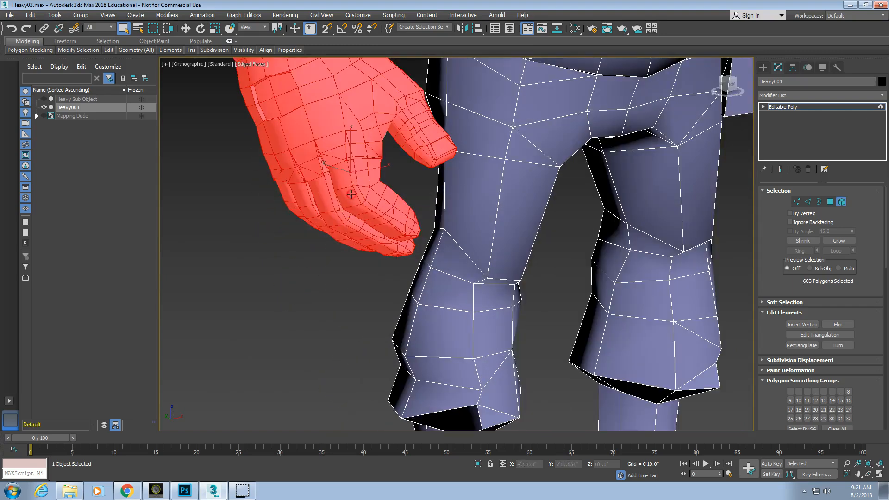
alt+middle_drag(346, 327, 364, 304)
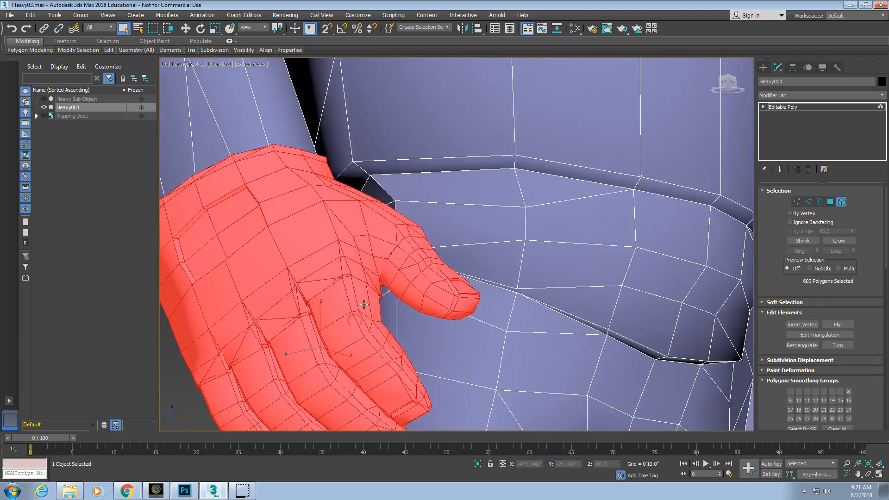
click(172, 393)
alt+middle_drag(198, 387, 211, 401)
alt+middle_drag(291, 337, 359, 273)
scroll(327, 308, down, 2)
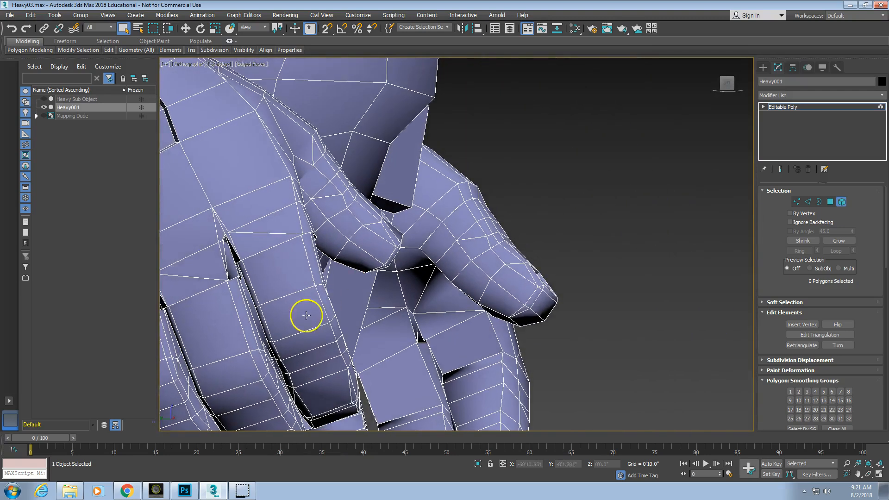
middle_drag(306, 315, 318, 250)
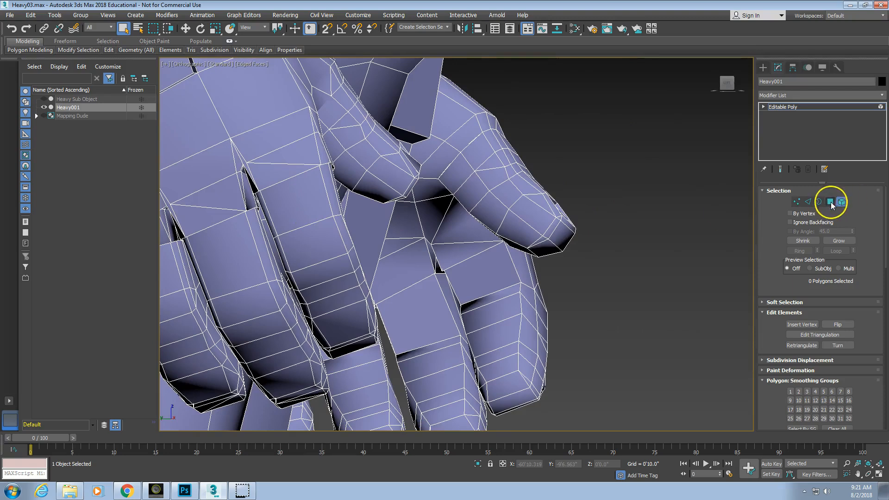
- Try selecting the index finger of the glove with a polygon loop along its length
click(831, 203)
click(293, 211)
key(ctrl+z)
click(311, 214)
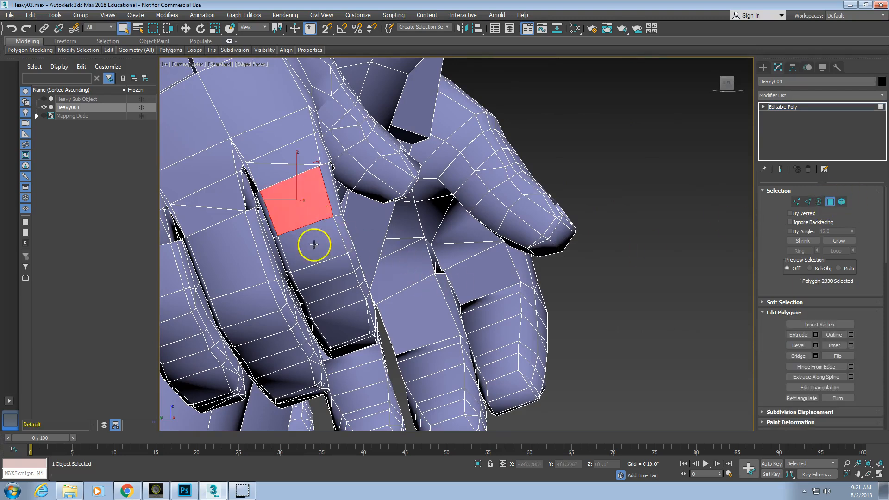
shift+click(316, 248)
alt+middle_drag(313, 252, 278, 312)
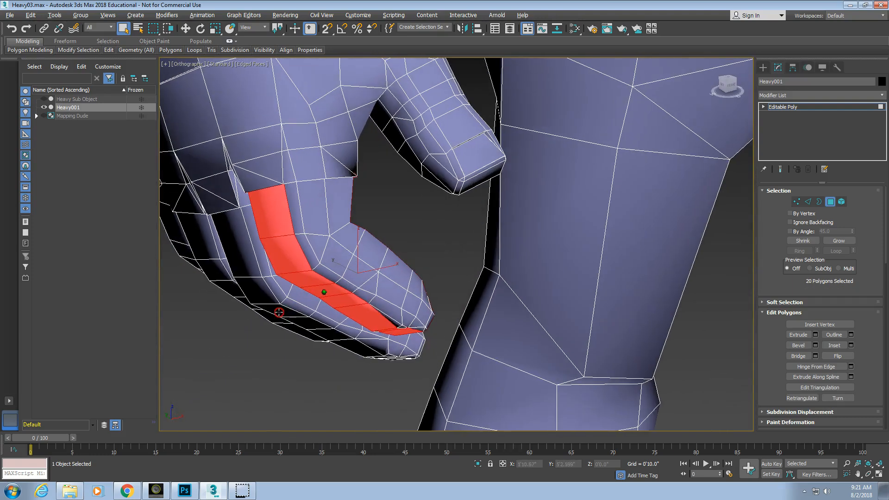
- Select the glove's index finger polygons using angle-based selection at 45 degrees with backfacing ignored
click(790, 231)
click(366, 270)
alt+middle_drag(371, 287, 377, 220)
scroll(380, 220, up, 3)
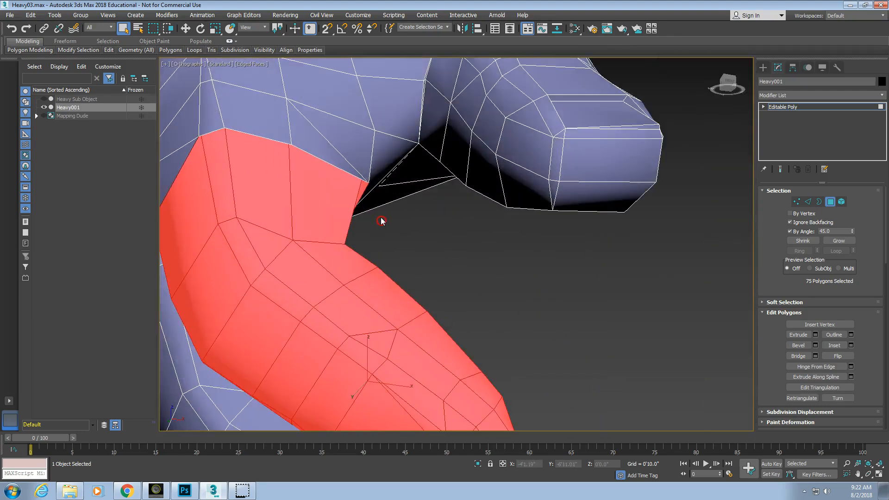
- Turn off angle-based selection and remove the stray polygon at the base of the index finger from the selection
scroll(381, 221, up, 3)
middle_drag(337, 198, 418, 185)
click(789, 223)
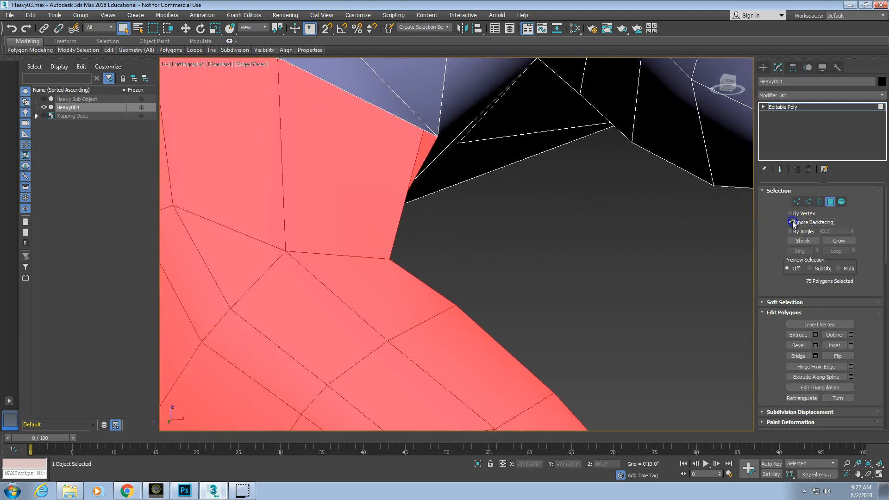
alt+click(428, 142)
scroll(343, 221, down, 3)
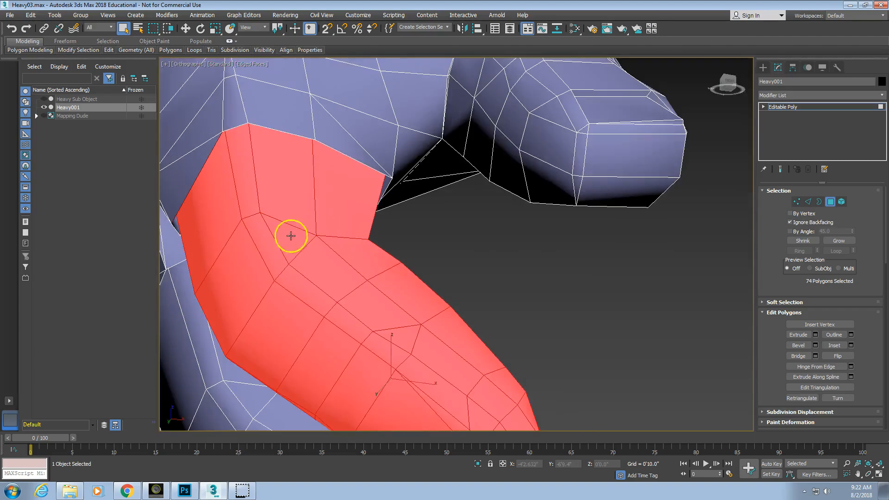
scroll(290, 236, down, 3)
alt+middle_drag(276, 240, 294, 265)
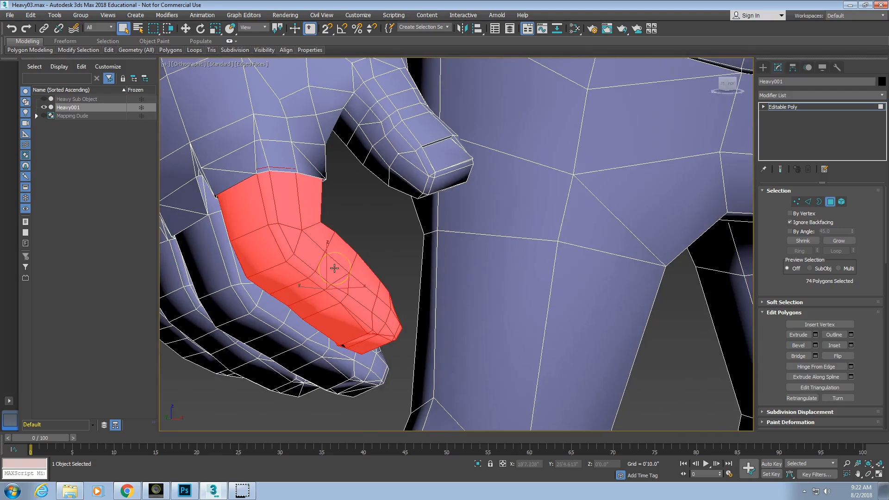
key(ctrl+i)
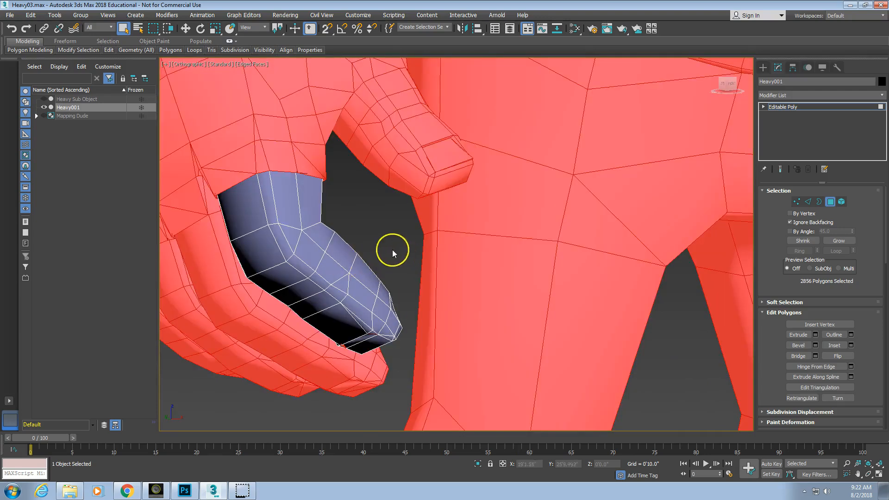
right_click(364, 238)
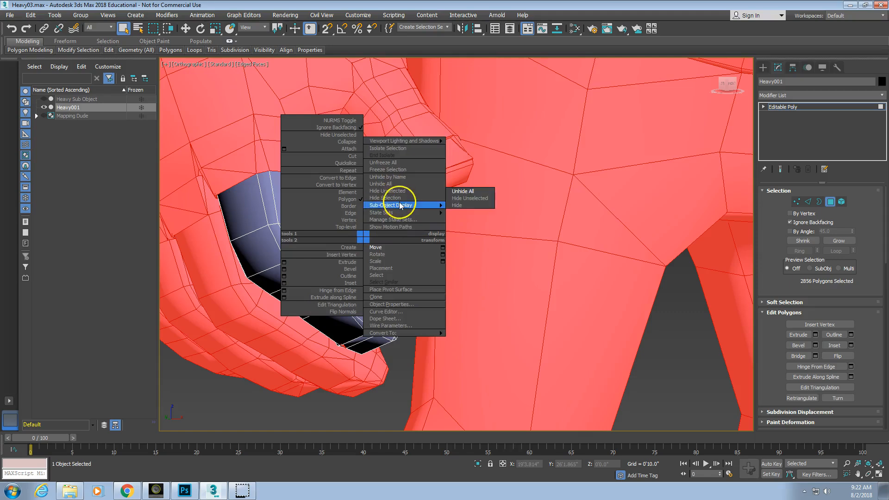
mouse_move(426, 205)
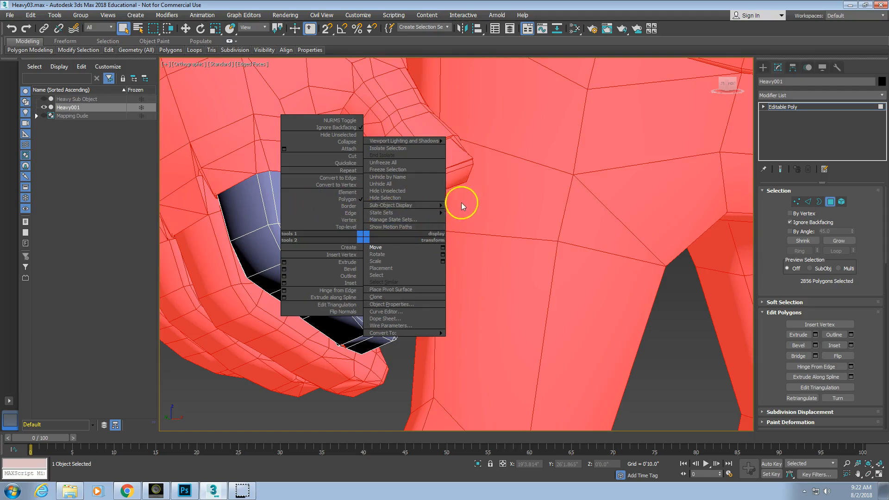
click(397, 369)
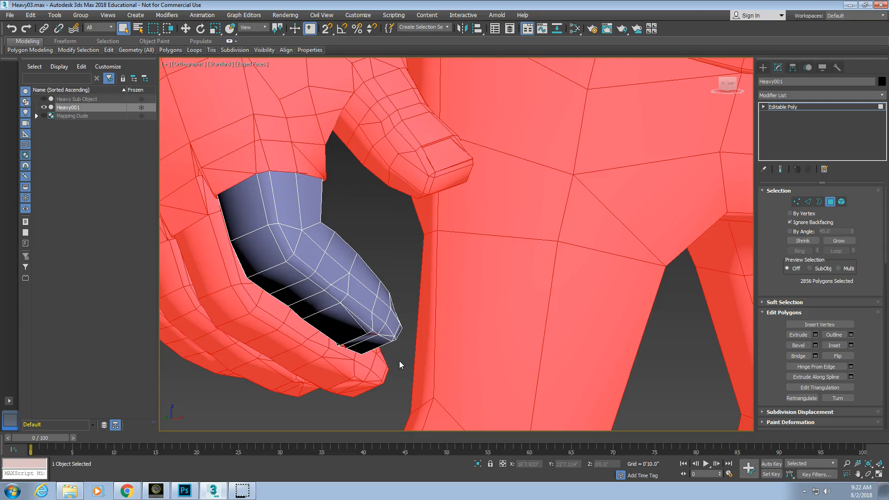
key(ctrl+i)
- Hide all unselected polygons so that only the glove's index finger stays displayed
right_click(345, 256)
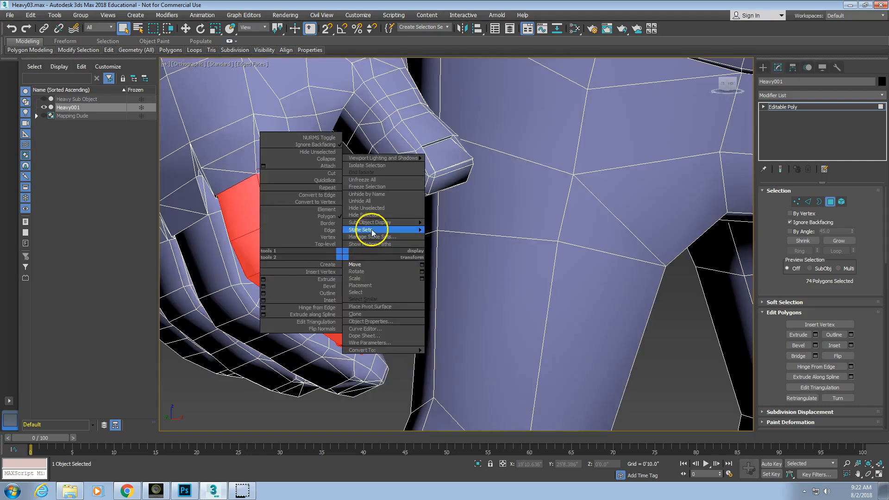
mouse_move(377, 223)
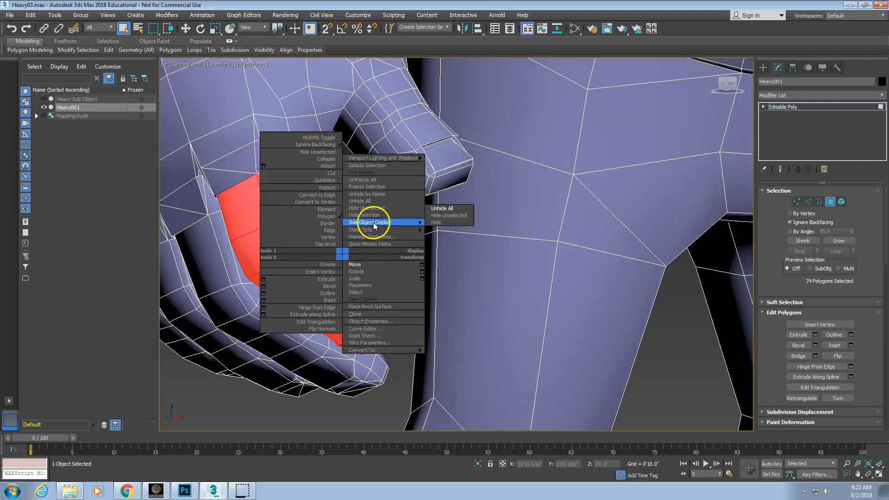
click(447, 216)
- Select the stray polygon at the open base of the isolated index finger and hide it
alt+middle_drag(323, 313, 464, 253)
scroll(318, 248, up, 6)
click(435, 217)
click(426, 212)
right_click(425, 210)
mouse_move(460, 177)
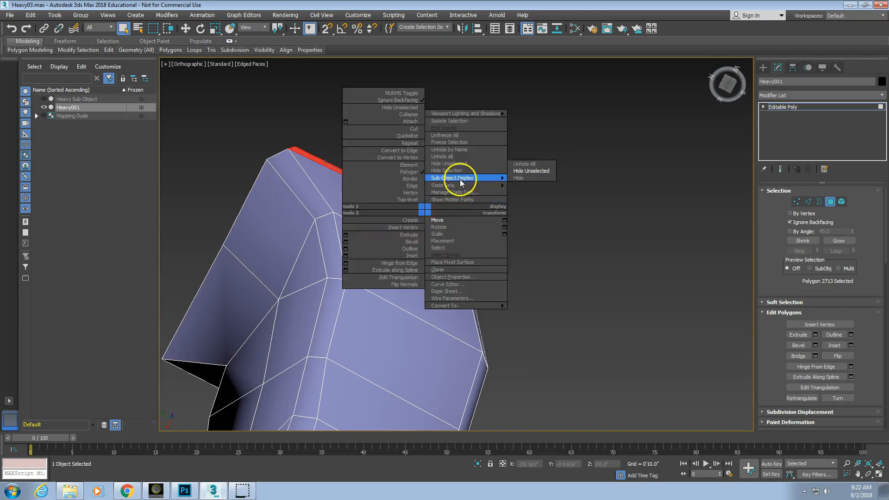
click(520, 177)
- Select the complete edge loop around the finger's open base in edge mode, with Ignore Backfacing turned off
scroll(402, 236, down, 3)
alt+middle_drag(402, 296, 545, 338)
click(808, 202)
alt+middle_drag(297, 232, 423, 231)
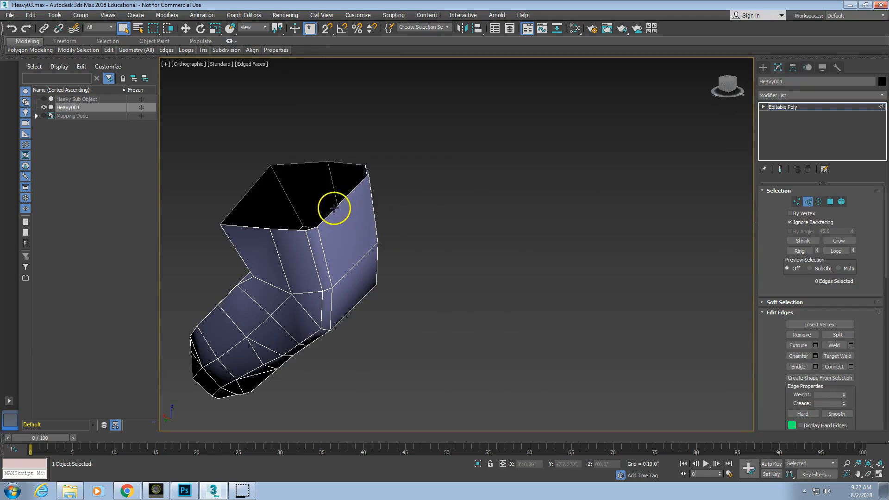
click(333, 209)
click(836, 251)
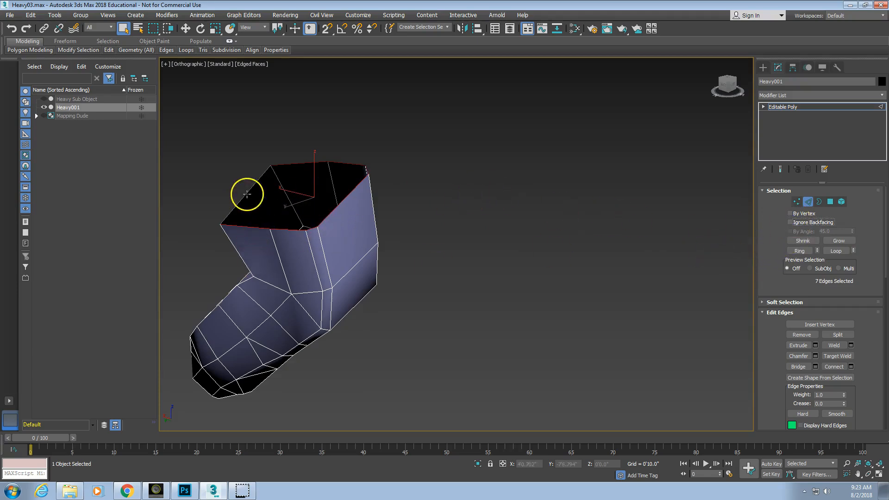
alt+middle_drag(277, 271, 587, 222)
- Return to polygon mode and unhide all hidden polygons of the character
right_click(316, 219)
mouse_move(334, 197)
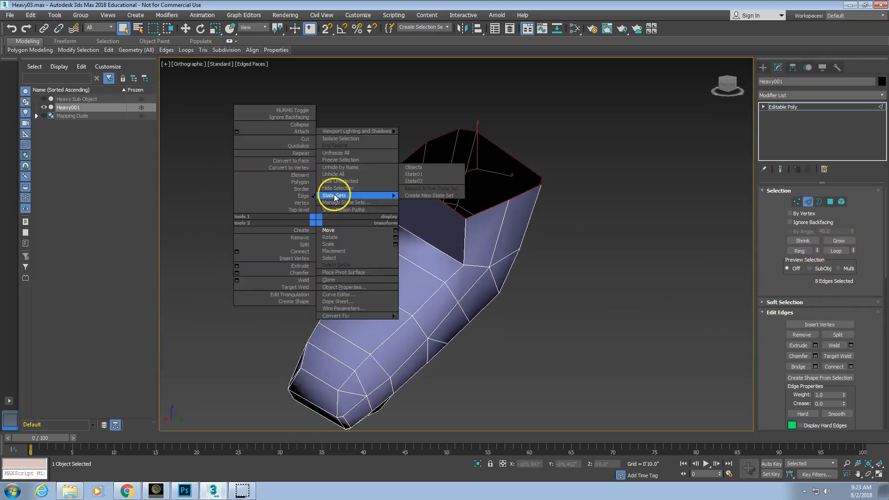
click(829, 200)
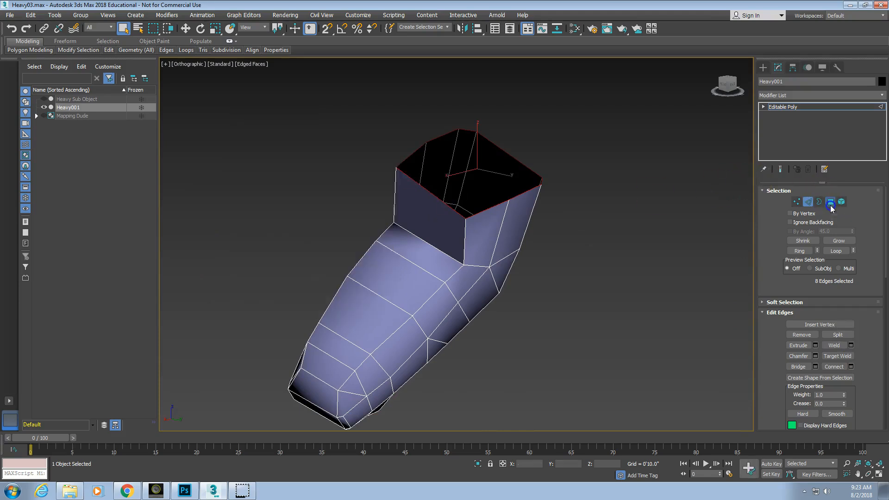
right_click(356, 196)
mouse_move(393, 161)
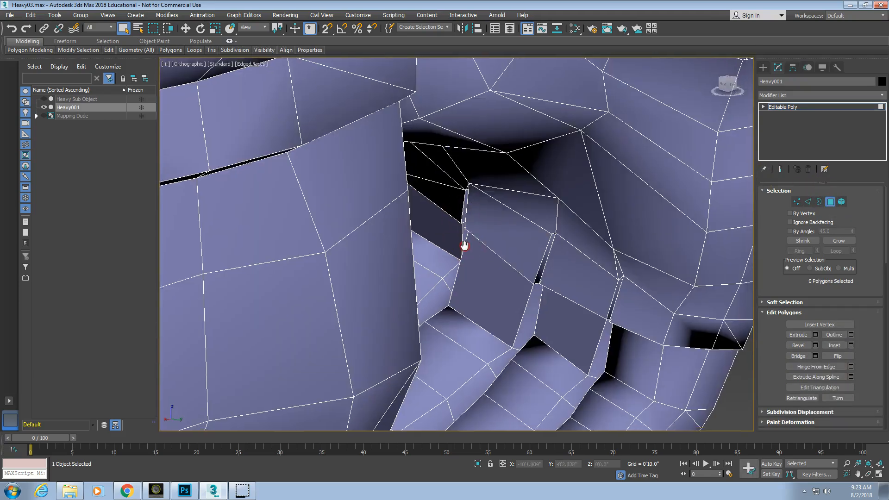
scroll(461, 241, down, 3)
scroll(466, 245, down, 5)
alt+middle_drag(468, 248, 297, 248)
- Switch to element mode and examine the glove up close and the whole character
click(854, 269)
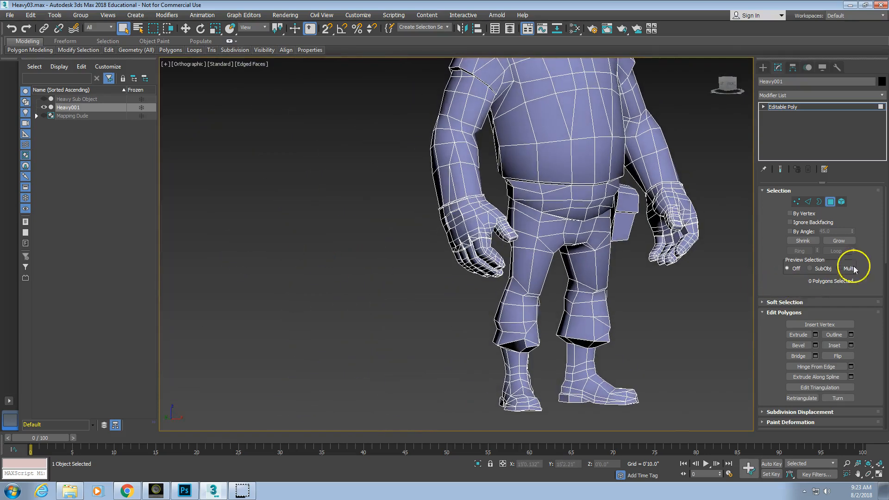
click(841, 202)
click(500, 263)
scroll(500, 264, up, 4)
middle_drag(501, 264, 393, 312)
scroll(314, 304, down, 4)
scroll(323, 317, down, 3)
middle_drag(449, 315, 487, 317)
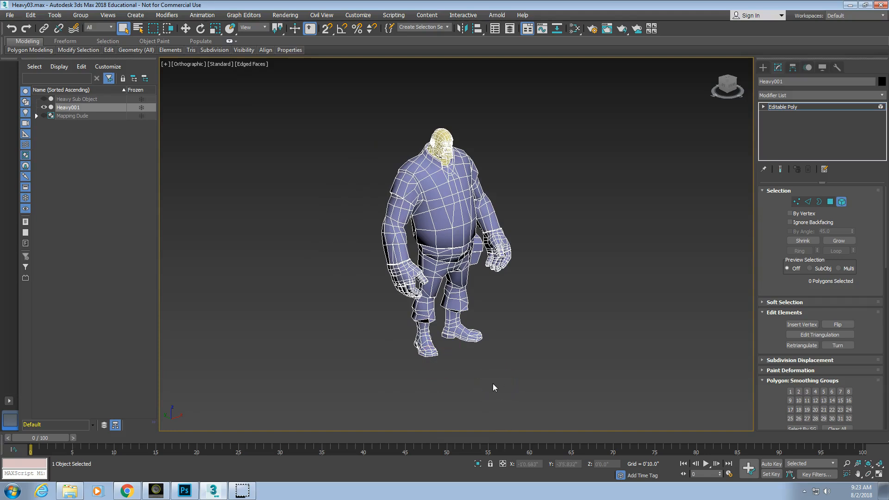
middle_drag(502, 349, 489, 347)
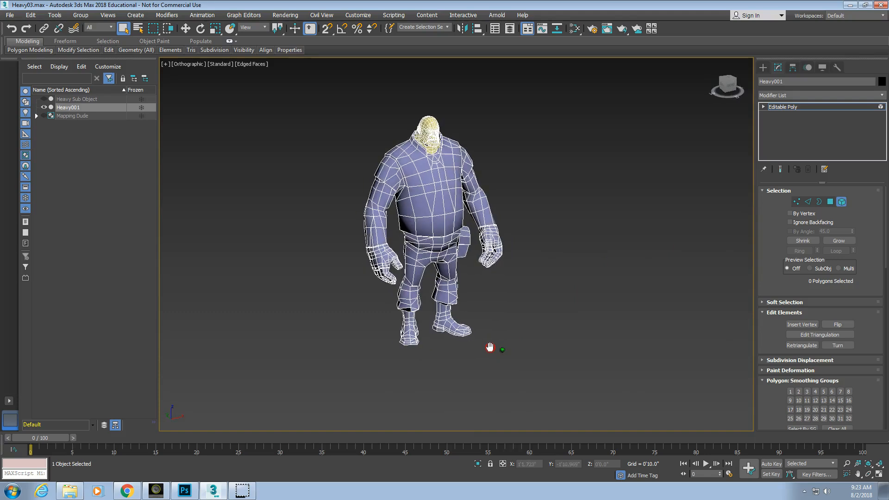
scroll(452, 259, up, 4)
middle_drag(453, 258, 474, 286)
scroll(487, 297, down, 2)
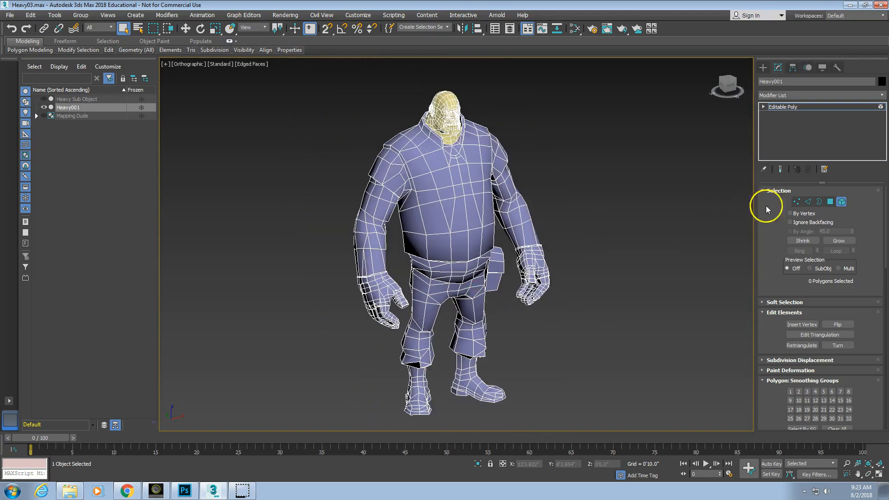
- Select the upper sleeve element of the shirt and widen the command panel to reach the Edit Geometry options, collapsing Subdivision Surface
click(843, 202)
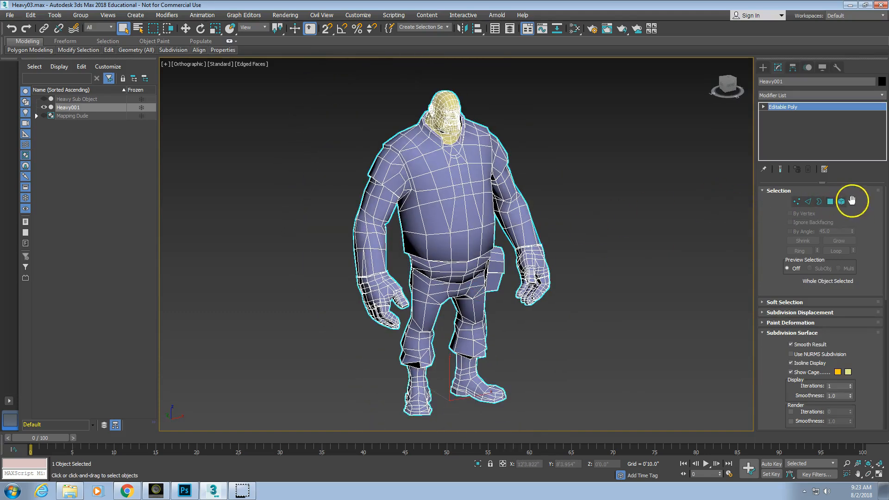
click(842, 202)
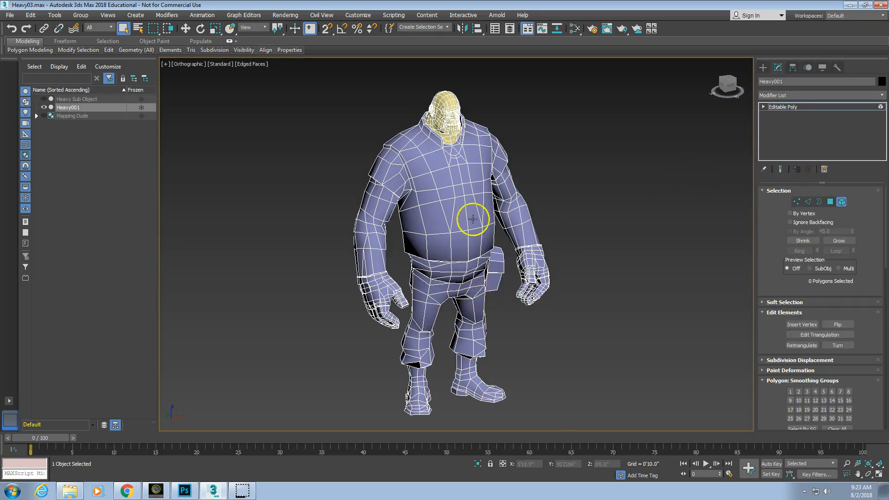
click(389, 182)
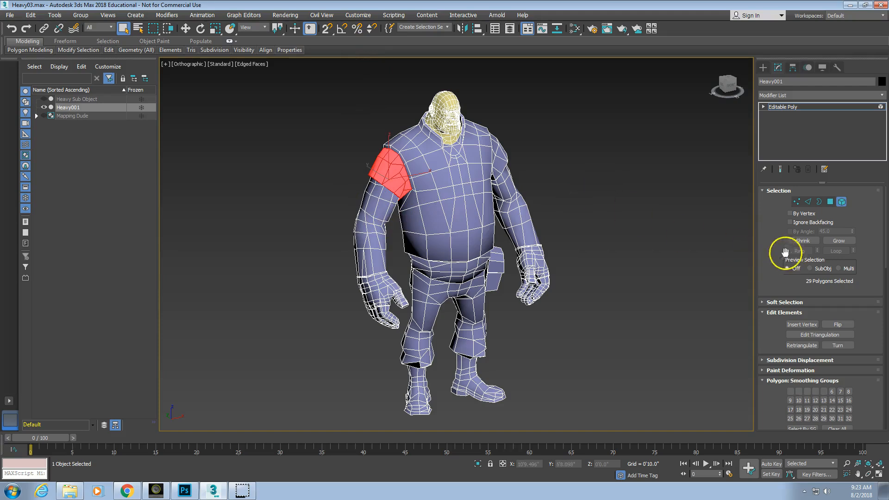
drag(754, 252, 673, 263)
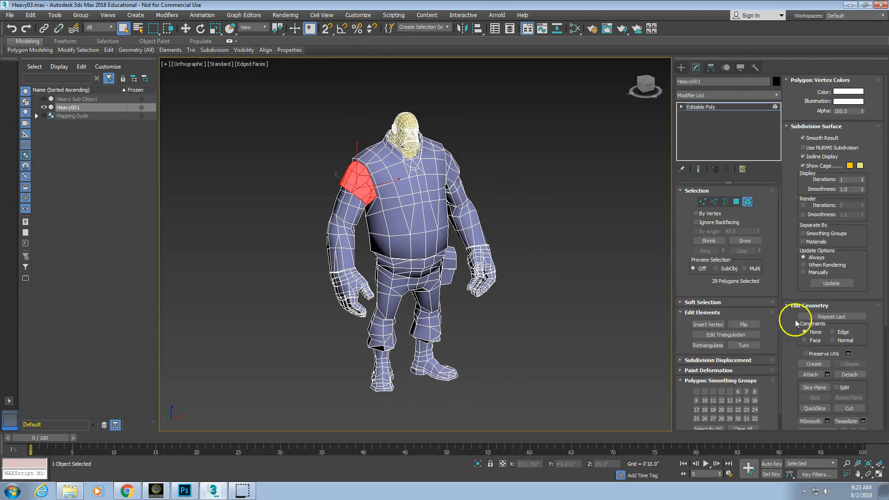
click(815, 126)
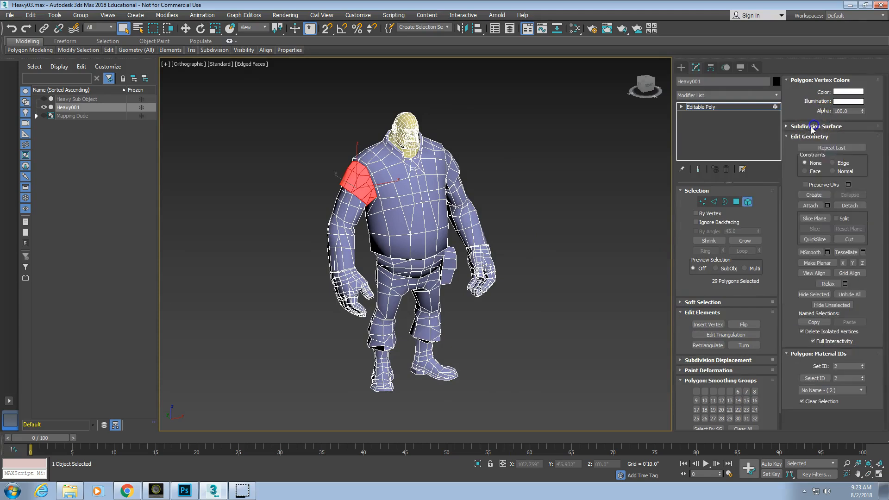
- Detach the selected sleeve as a separate object named Left Shirt Sleeve
click(849, 205)
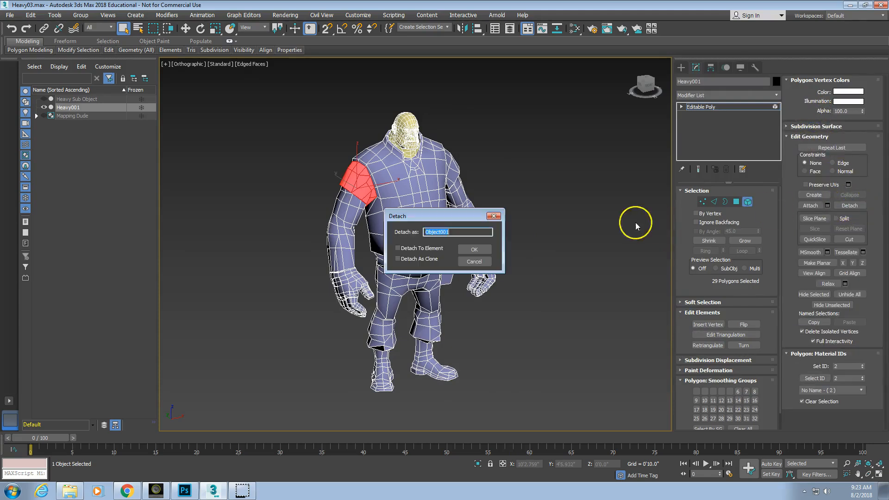
drag(460, 223, 555, 160)
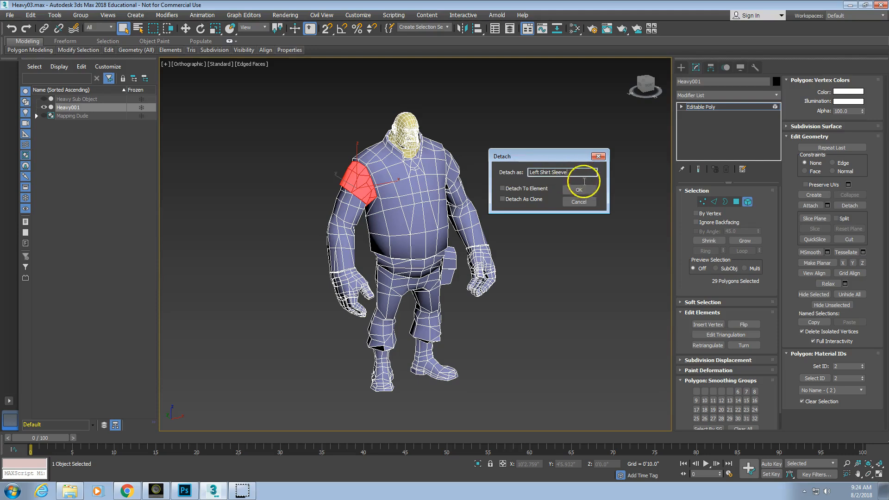
click(581, 189)
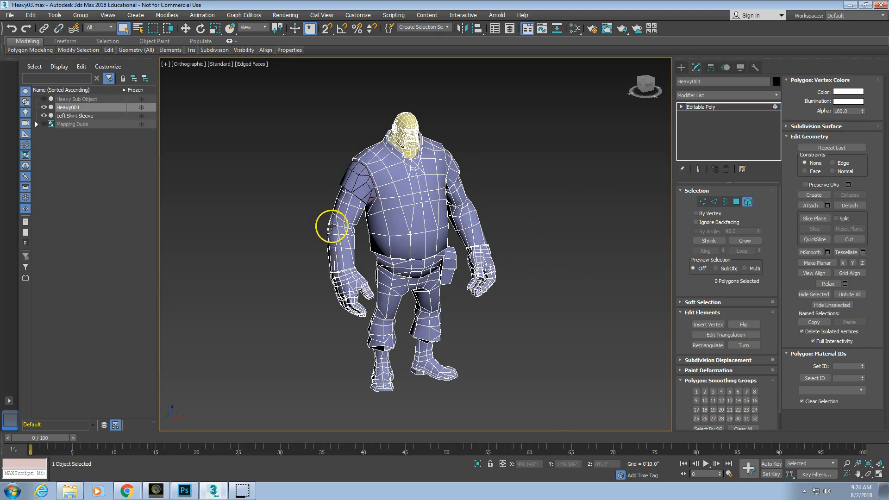
- Select the arm element below the sleeve and detach it as a separate object named Left Arm
click(332, 226)
click(850, 206)
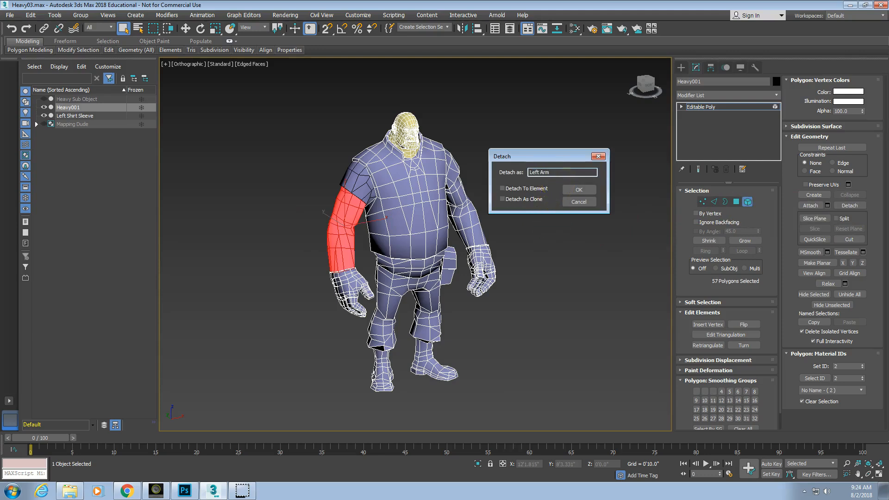
text(Left Arm)
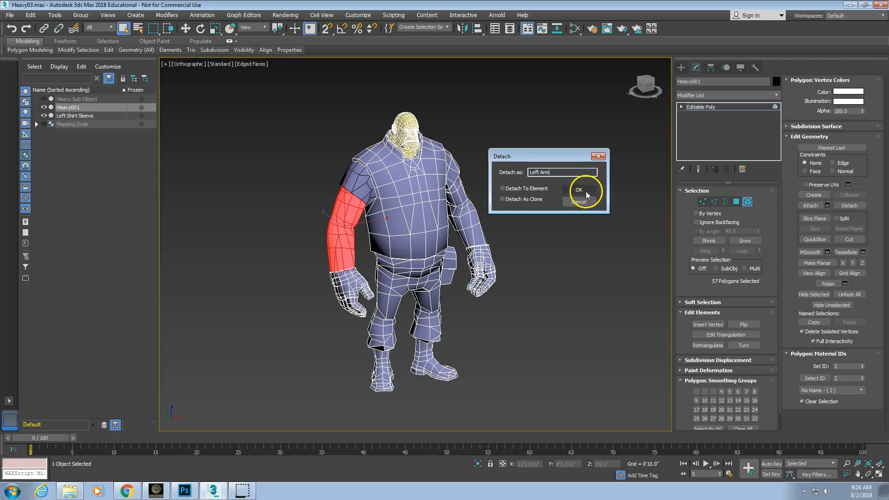
click(582, 190)
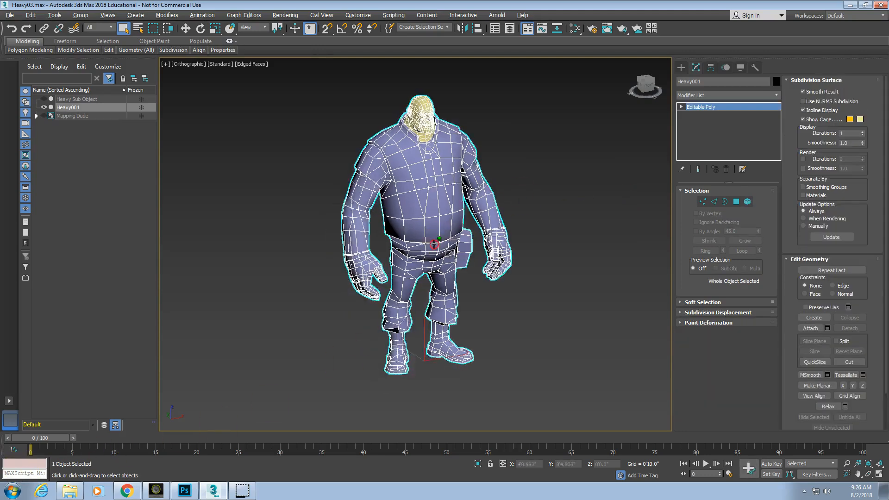
- Collapse the Subdivision Surface options and narrow the command panel back to a single column
alt+middle_drag(447, 238, 450, 235)
mouse_move(394, 171)
middle_down()
mouse_move(395, 181)
mouse_move(384, 175)
middle_up()
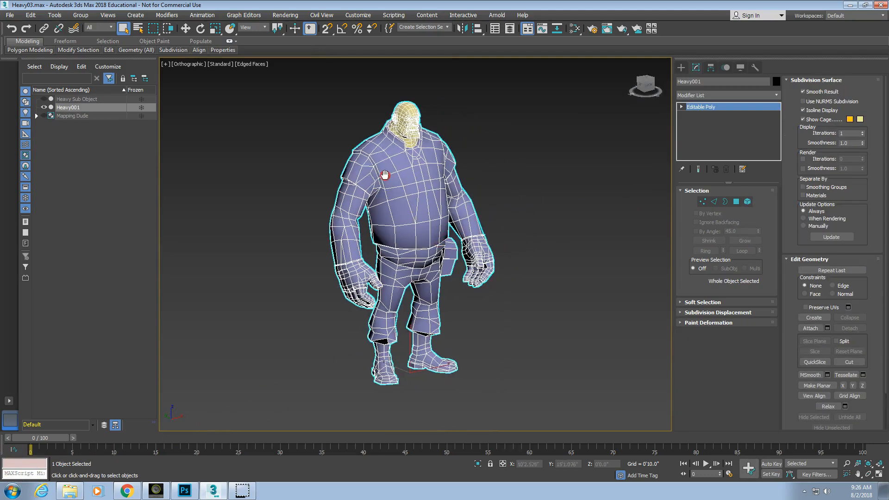
click(806, 81)
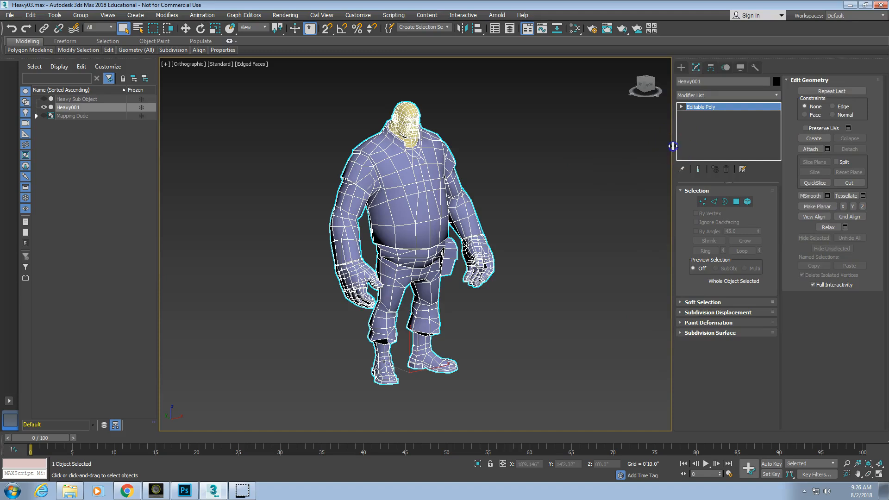
drag(672, 147, 787, 135)
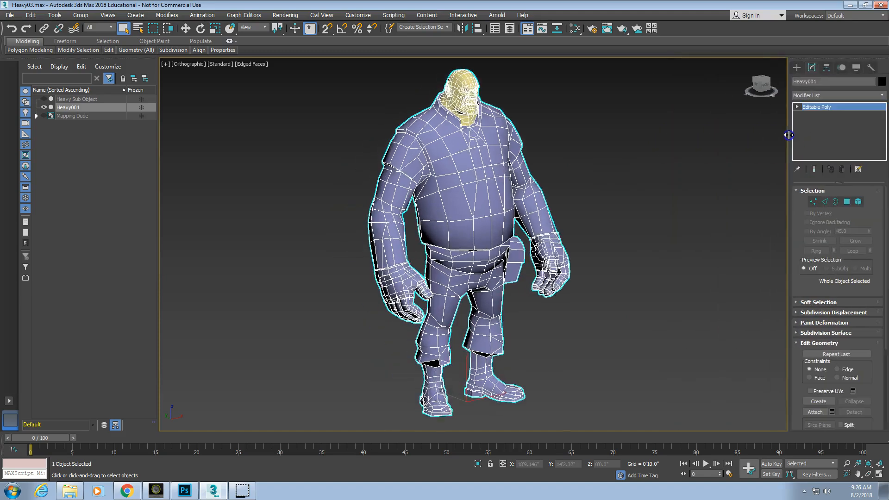
- Open the user interface customization and load the Sub-Object Display menu for editing
click(357, 15)
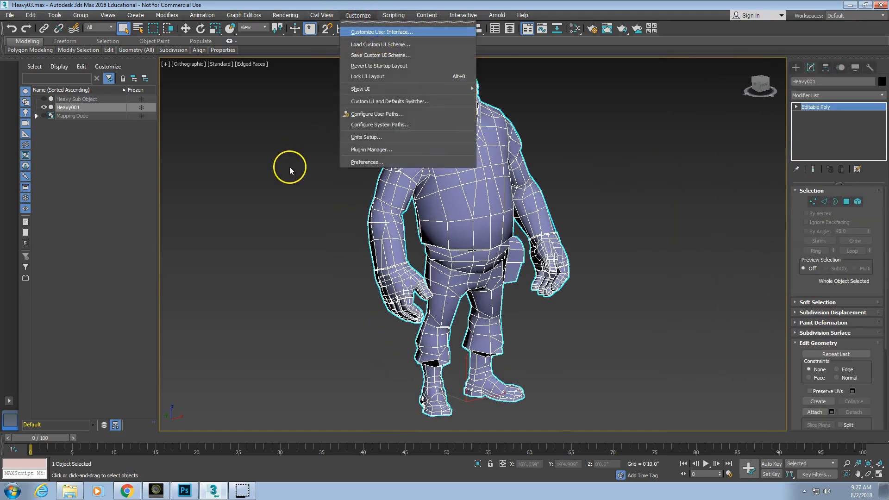
key(Return)
click(378, 101)
drag(413, 198, 416, 238)
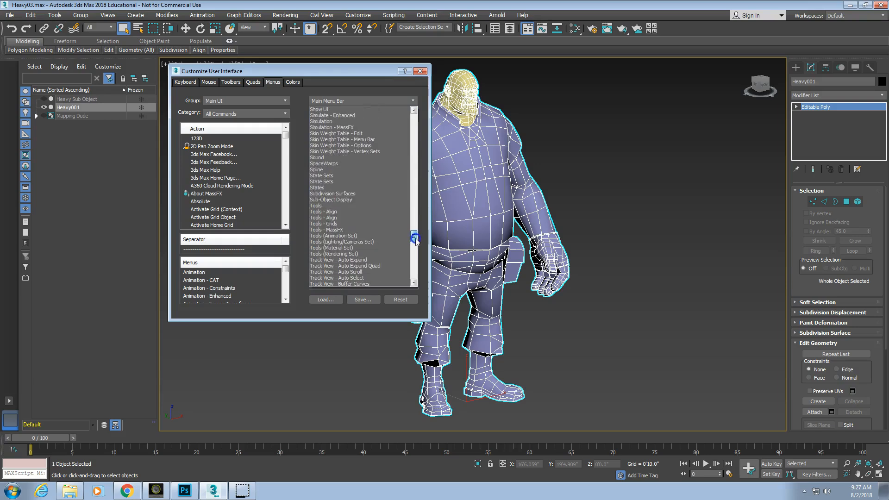
click(330, 199)
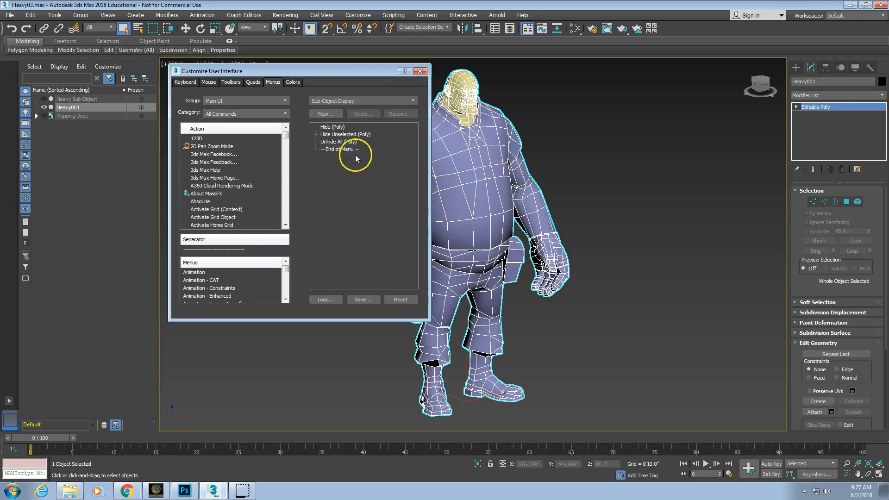
- Add the Detach (Poly) action from the Editable Polygon Object category to the end of the Sub-Object Display menu
click(233, 113)
click(238, 249)
click(220, 193)
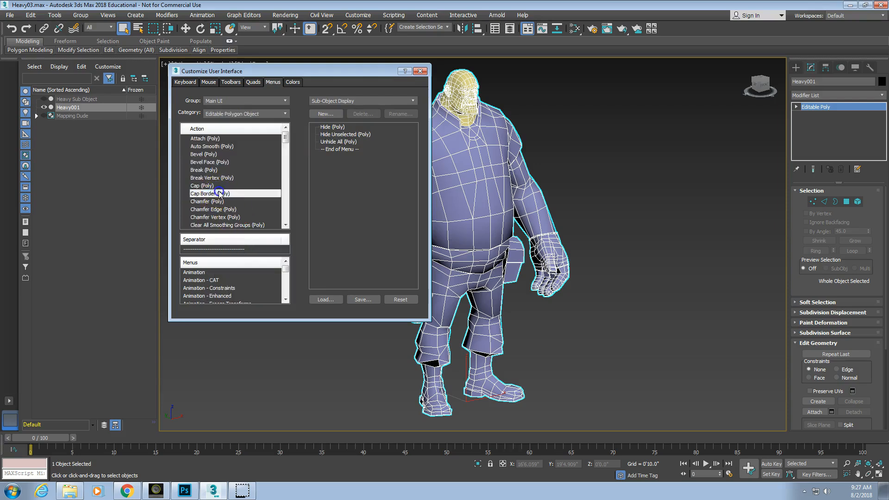
scroll(219, 193, down, 5)
drag(217, 165, 352, 148)
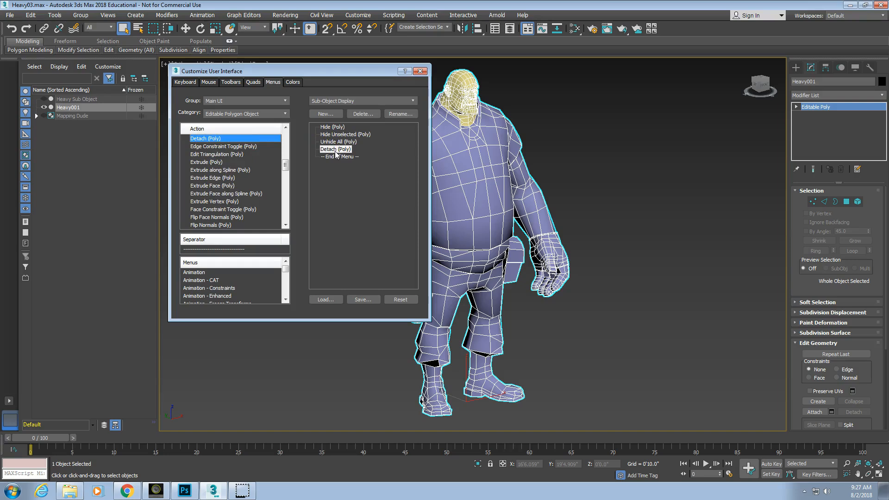
- Close the interface customization and detach the arm element below the sleeve as a separate object named Left Arm
click(419, 71)
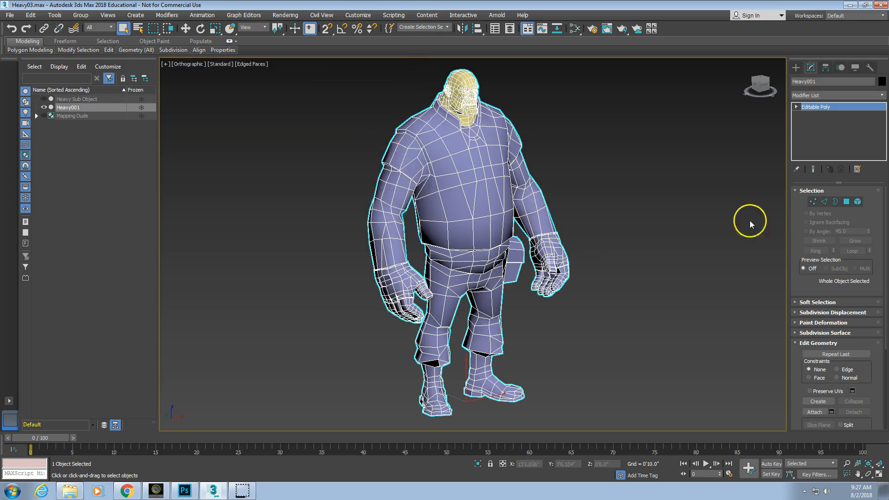
click(857, 202)
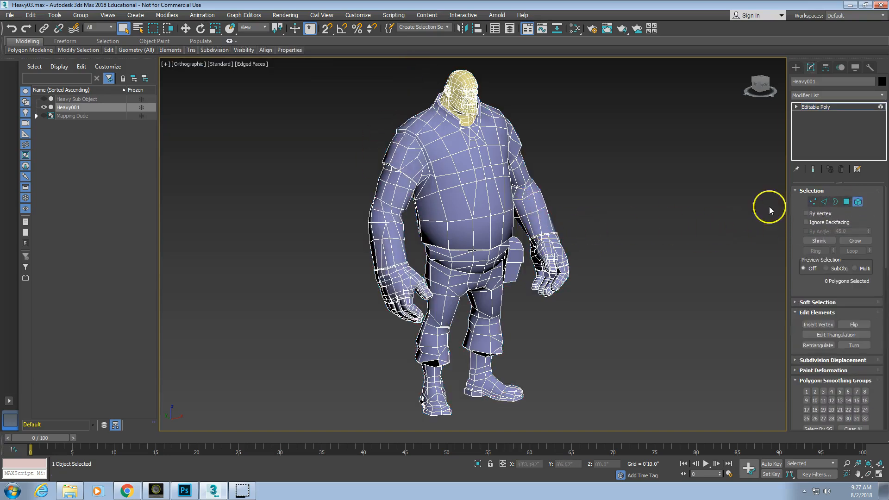
scroll(405, 234, up, 5)
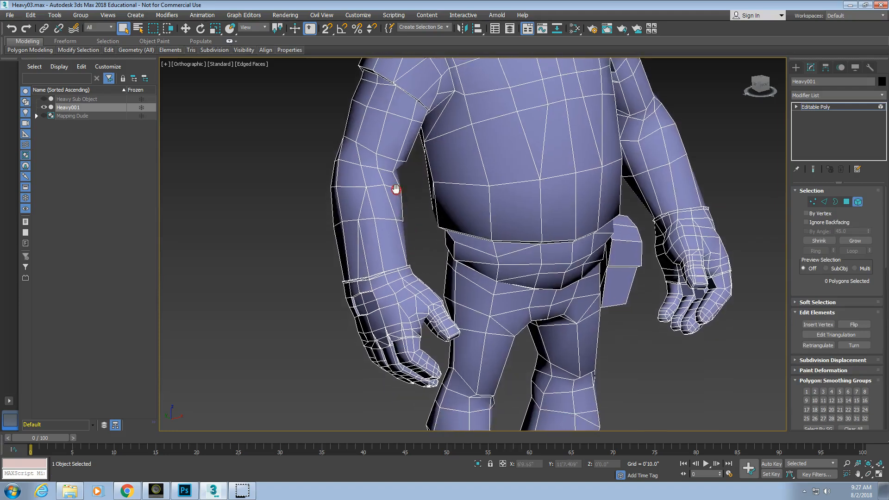
click(369, 202)
right_click(262, 202)
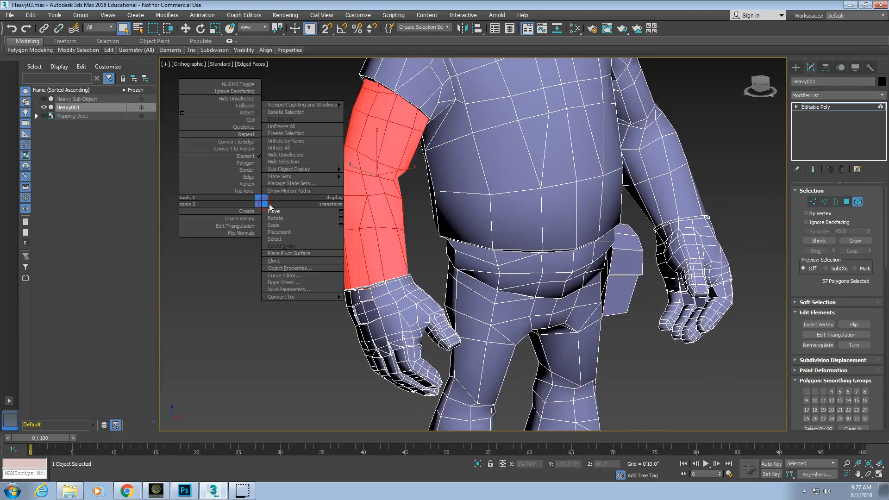
mouse_move(288, 169)
click(359, 149)
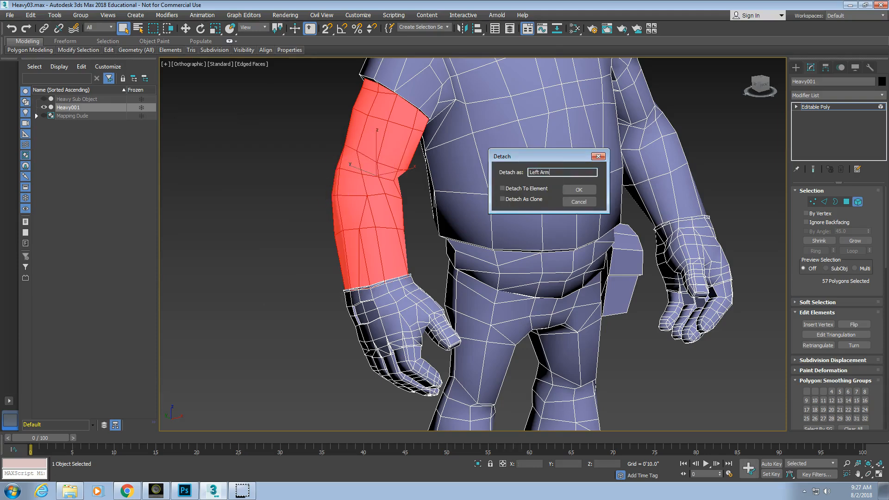
key(Return)
- Select the hand element at the end of the detached arm and detach it as an object named Left Hand
scroll(463, 245, down, 4)
click(393, 284)
right_click(311, 266)
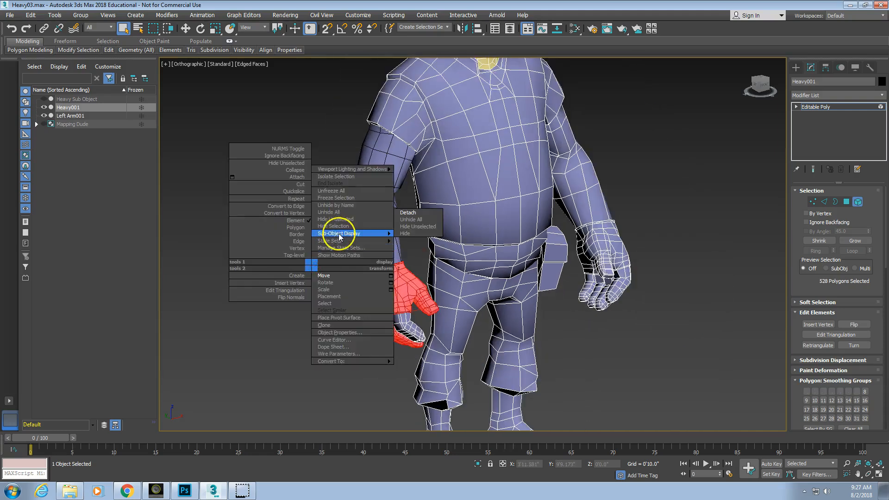
mouse_move(373, 234)
click(403, 214)
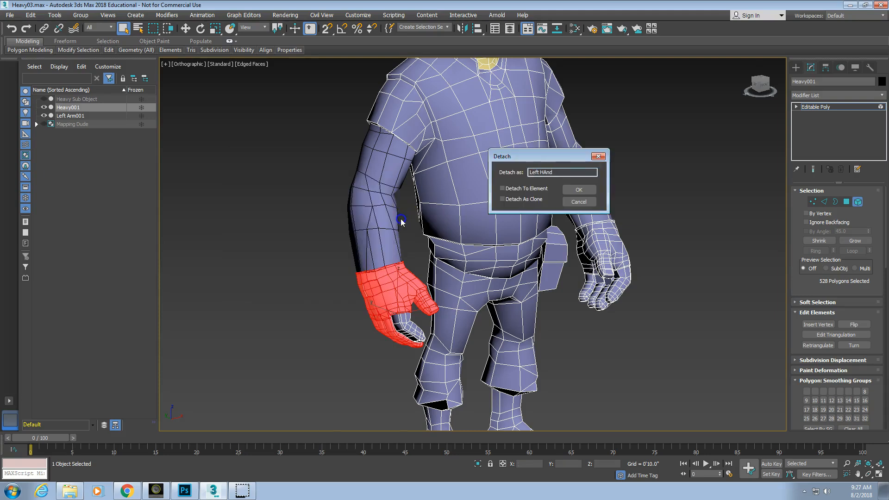
text(Left HAnd)
key(BackSpace)
key(BackSpace)
key(BackSpace)
text(and)
key(Return)
- Select the sleeve element above the detached arm and detach it as an object named Left Shirt Sleeve
double_click(401, 120)
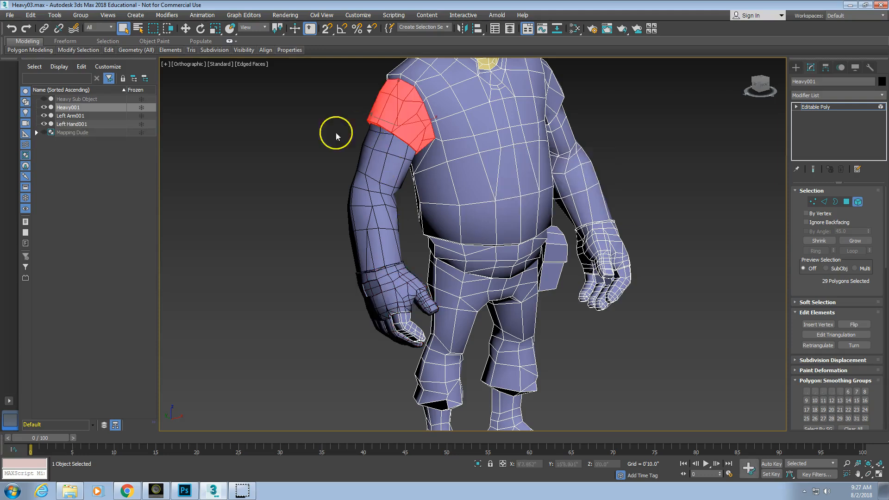
right_click(313, 140)
mouse_move(342, 108)
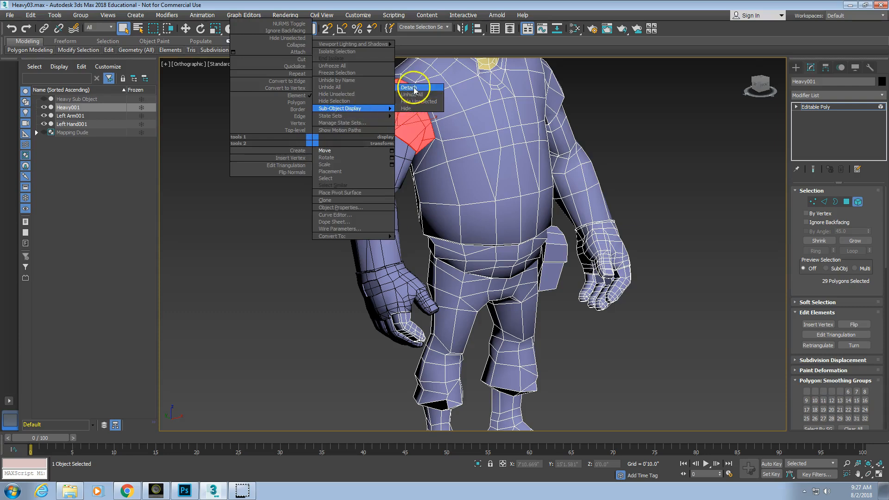
click(413, 87)
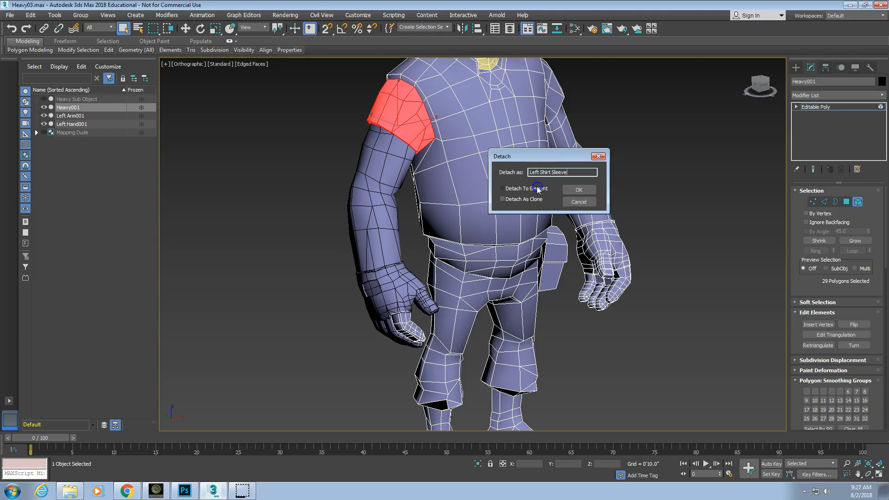
key(Return)
- Select the trousers element and detach it as a separate object named Pants
middle_drag(505, 285, 477, 238)
click(463, 230)
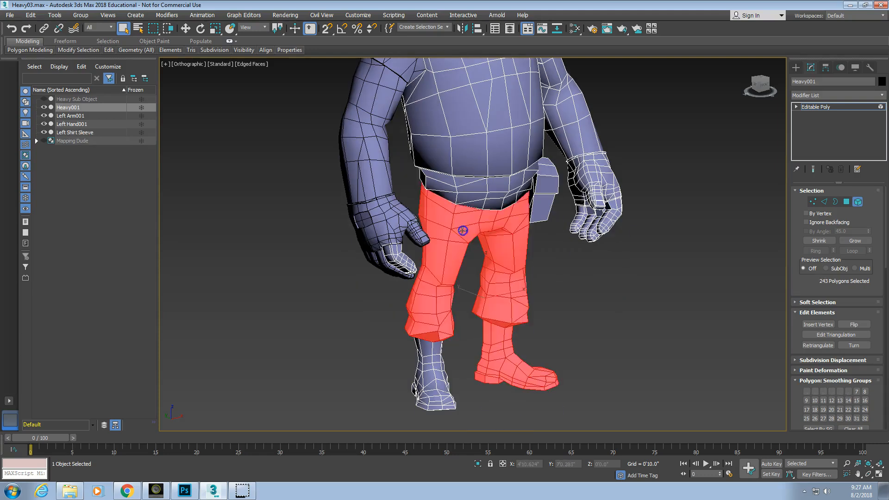
right_click(467, 226)
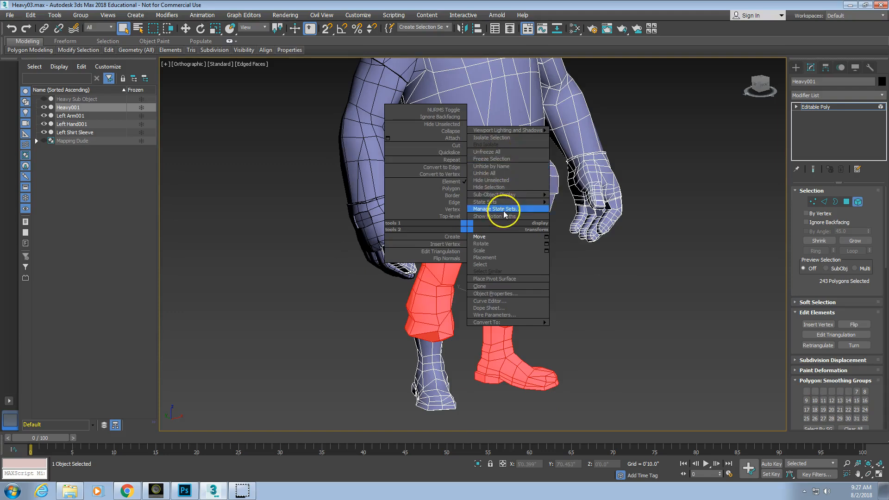
mouse_move(504, 200)
click(561, 176)
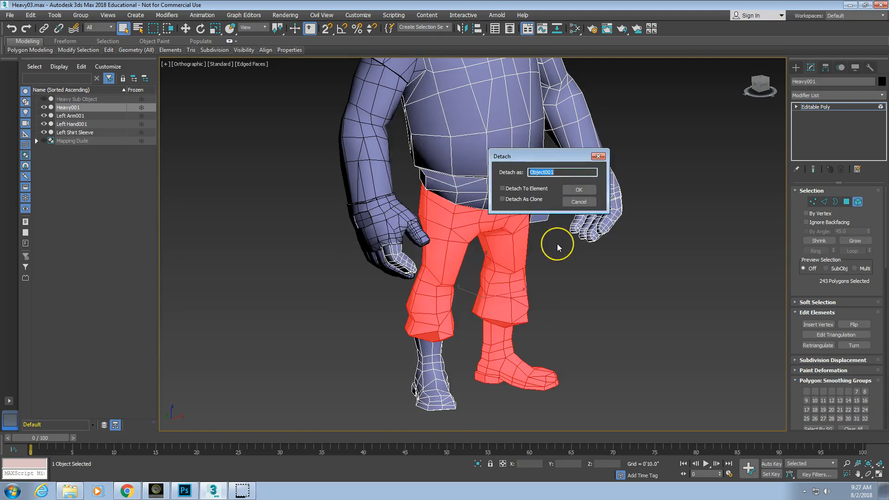
text(Pants)
key(Return)
- Select the boot element on the same side as the detached arm and detach it as an object named Left Boot
click(442, 377)
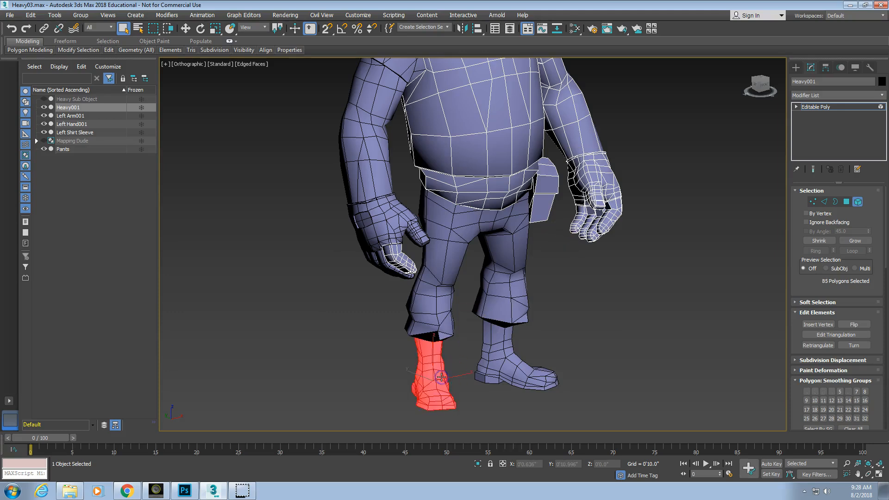
right_click(441, 377)
mouse_move(470, 343)
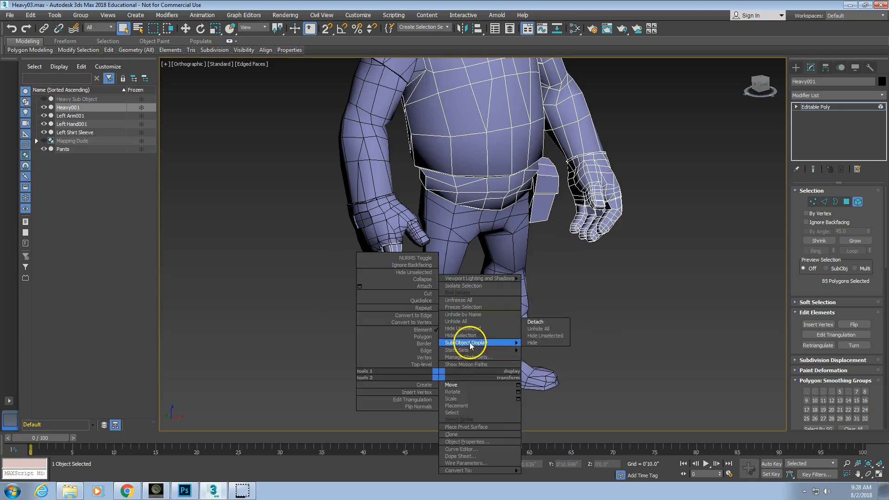
click(536, 322)
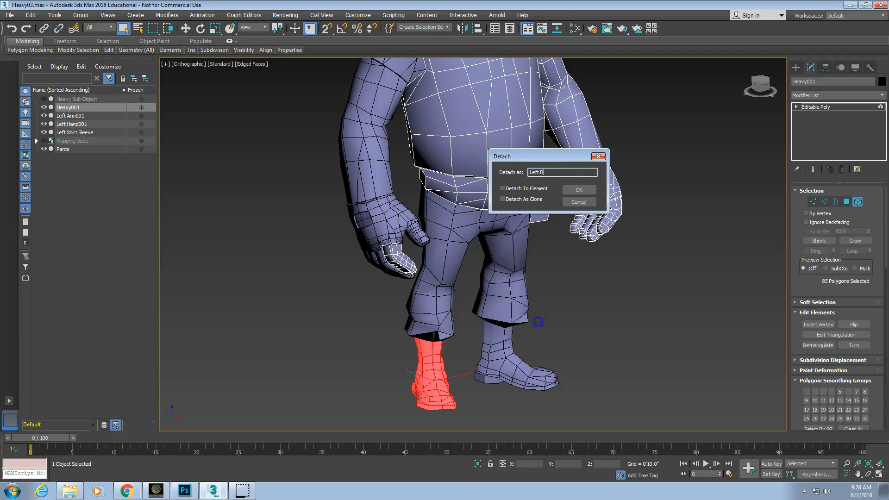
key(Return)
- Select the belly element between the shirt and the pants and detach it as an object named Shirt Belly
click(502, 200)
right_click(500, 197)
mouse_move(521, 166)
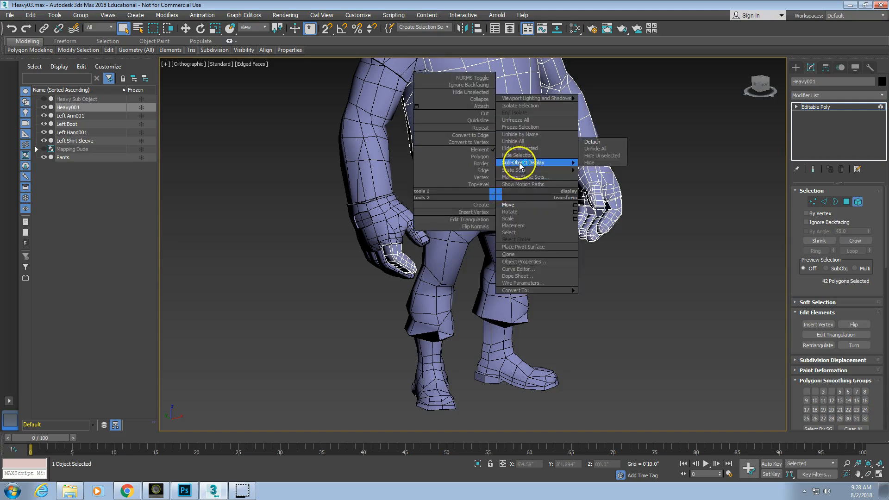
click(605, 143)
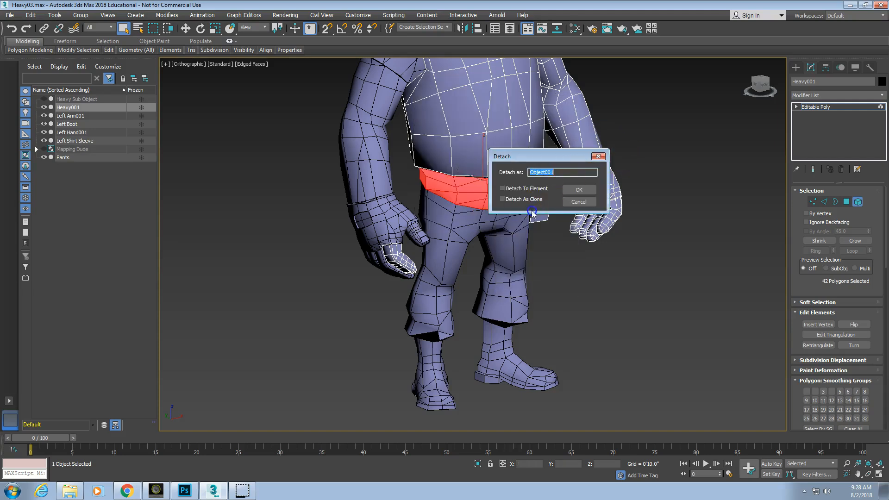
drag(546, 153, 617, 186)
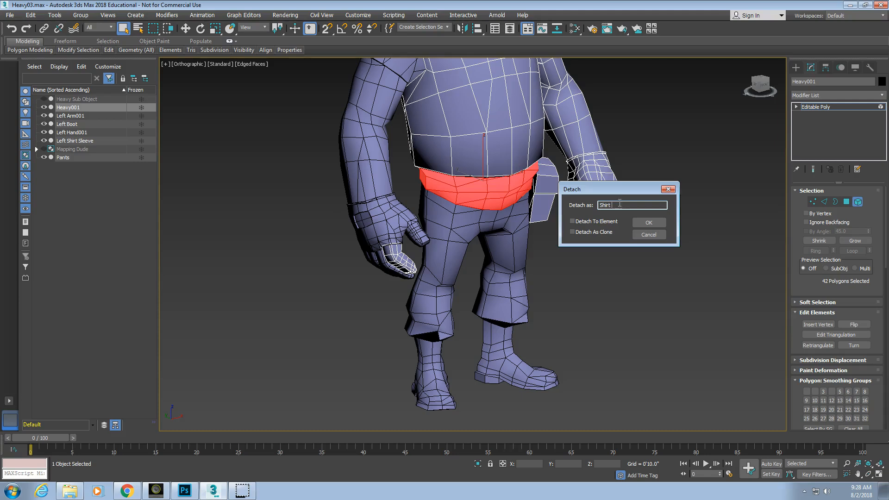
key(Return)
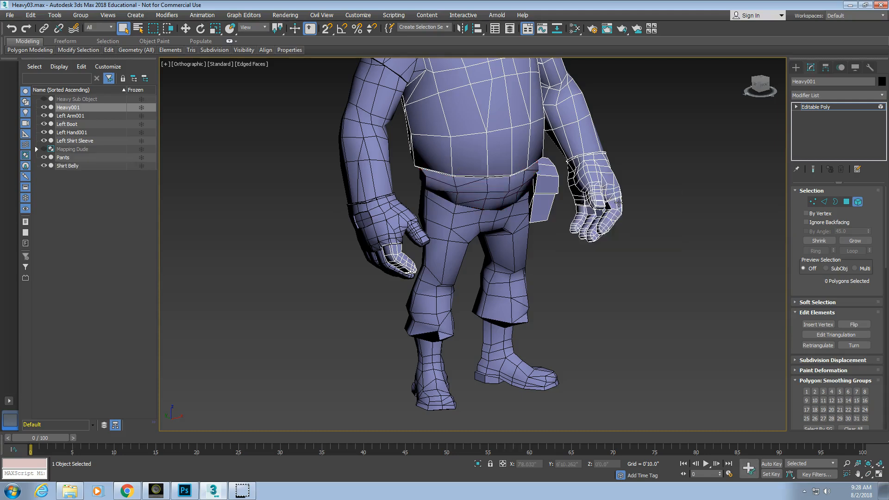
- Select the pouch element at the character's hip and detach it as an object named Pack
click(539, 197)
right_click(542, 202)
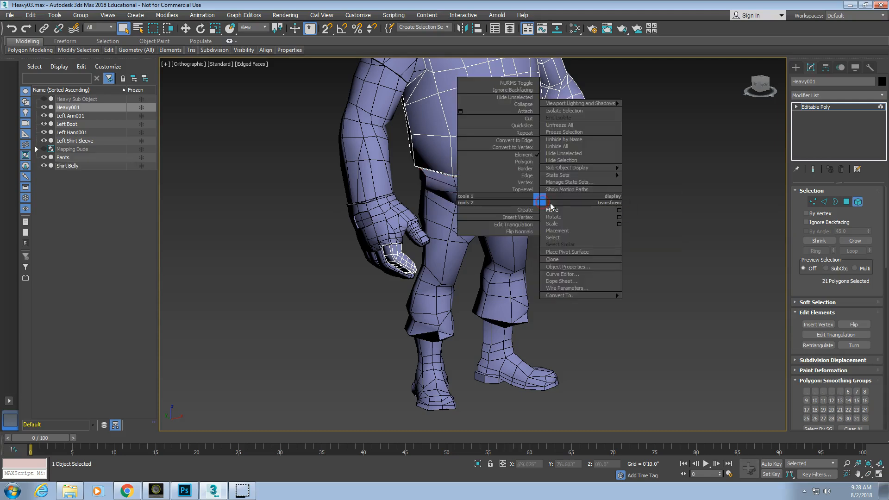
mouse_move(560, 167)
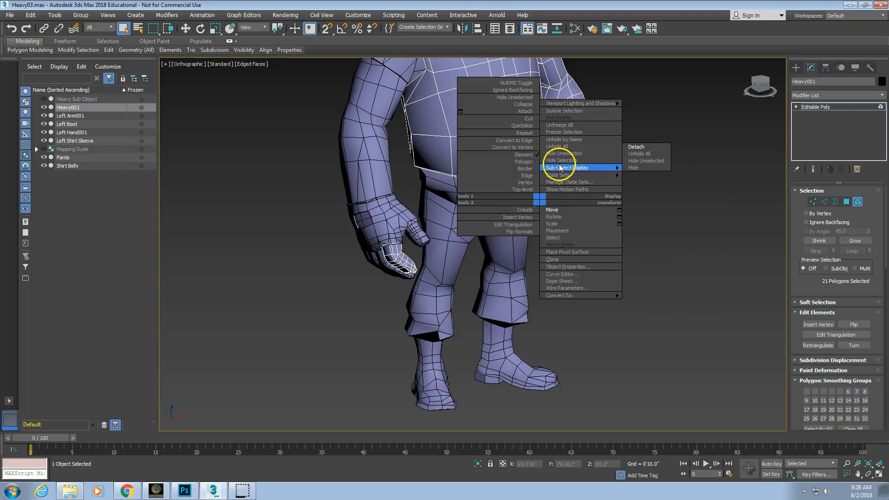
click(636, 147)
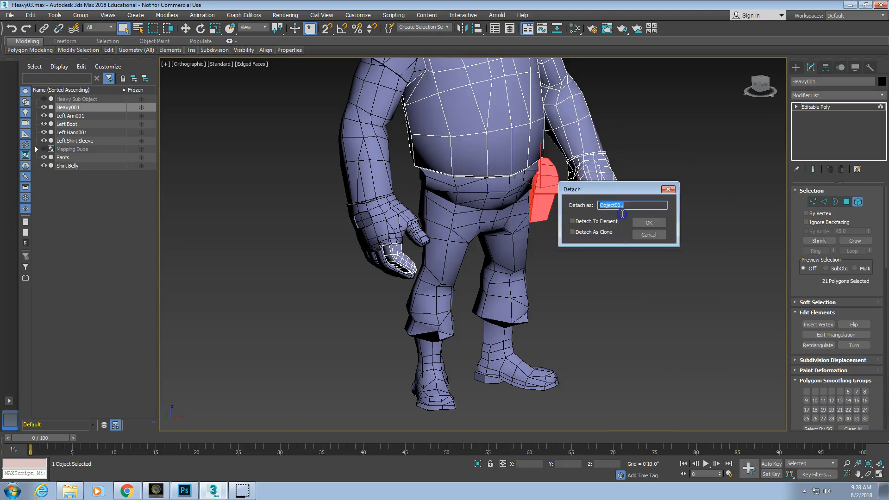
key(Return)
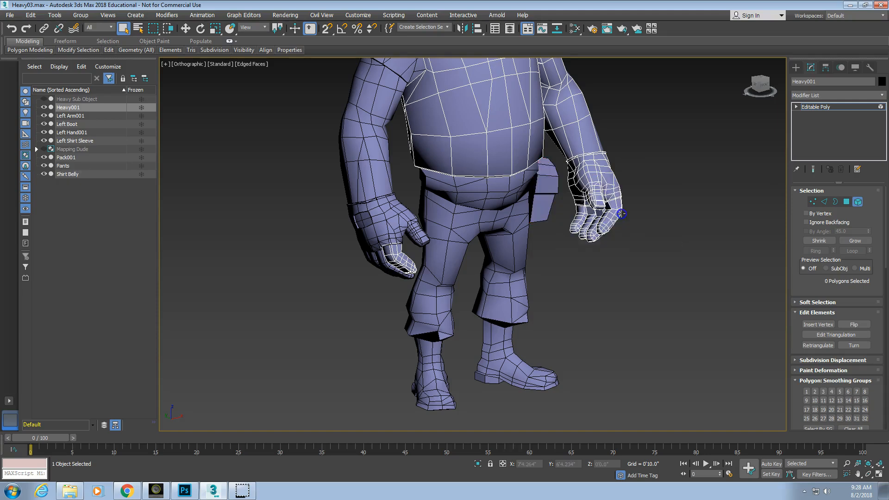
- Select the head element and detach it as a separate object named Head
alt+middle_drag(590, 174, 509, 237)
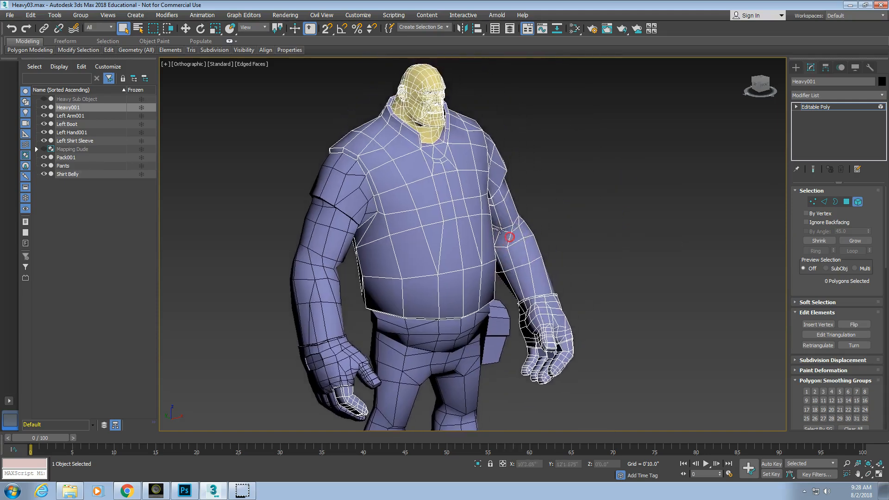
click(430, 86)
right_click(500, 123)
mouse_move(521, 91)
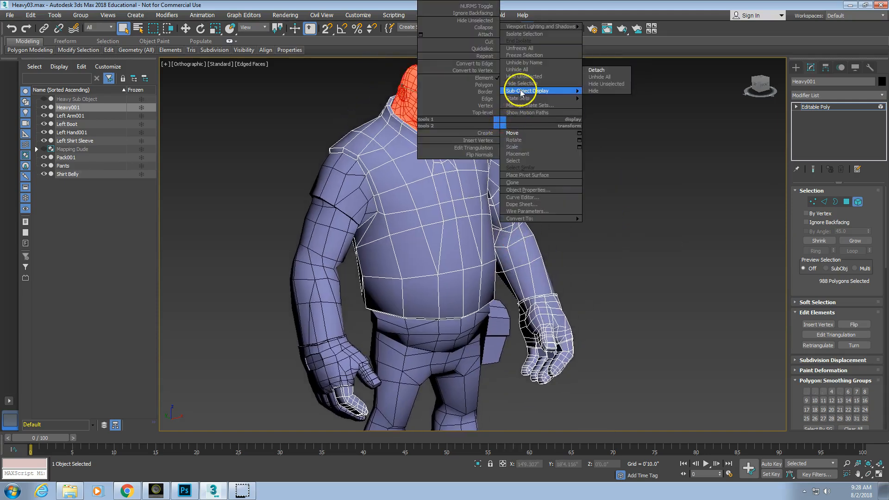
click(596, 70)
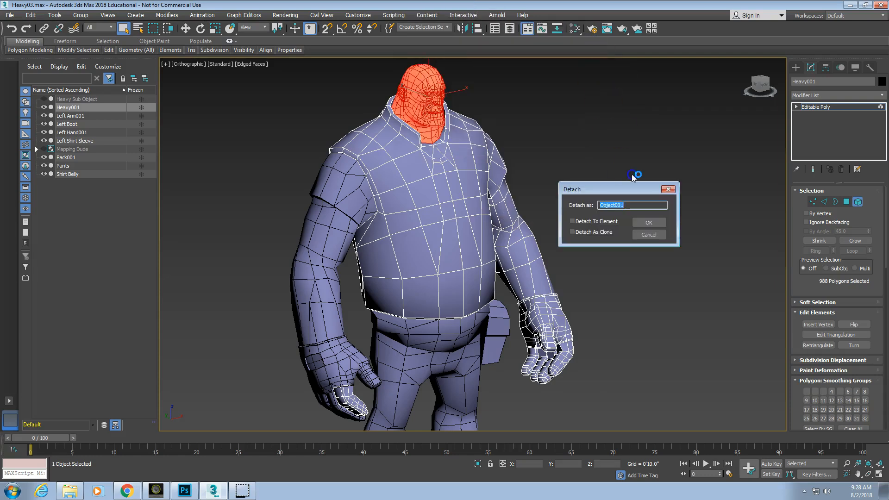
key(Return)
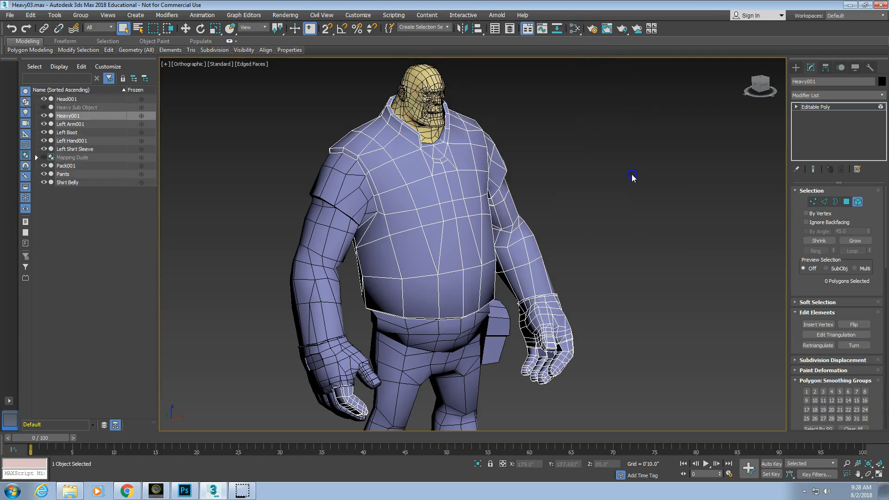
- Leave element editing of the body, select the detached head object and isolate it
scroll(496, 301, down, 4)
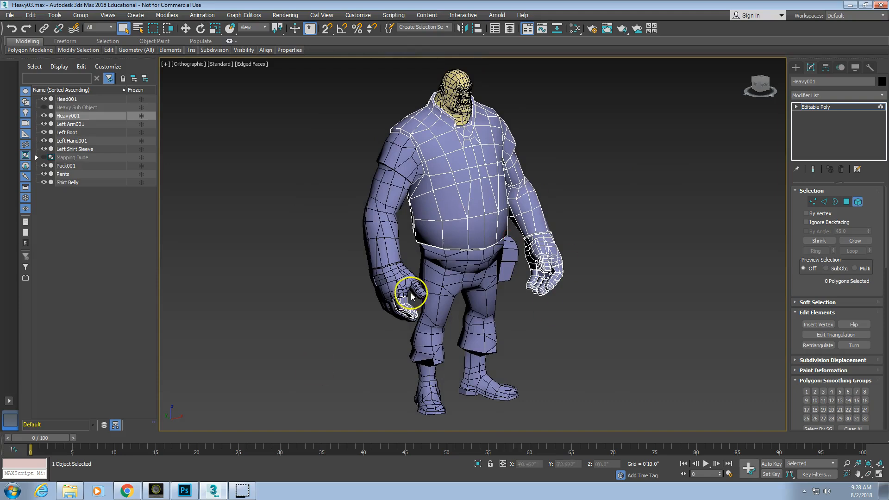
click(409, 312)
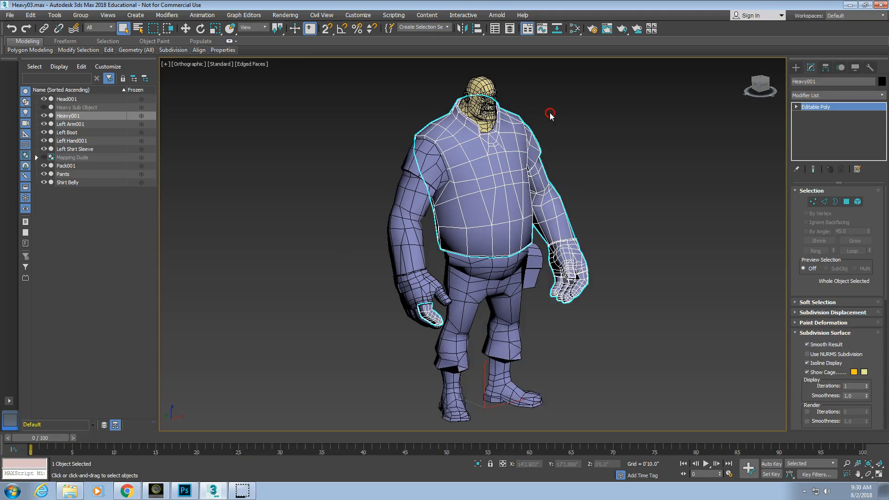
scroll(545, 111, up, 6)
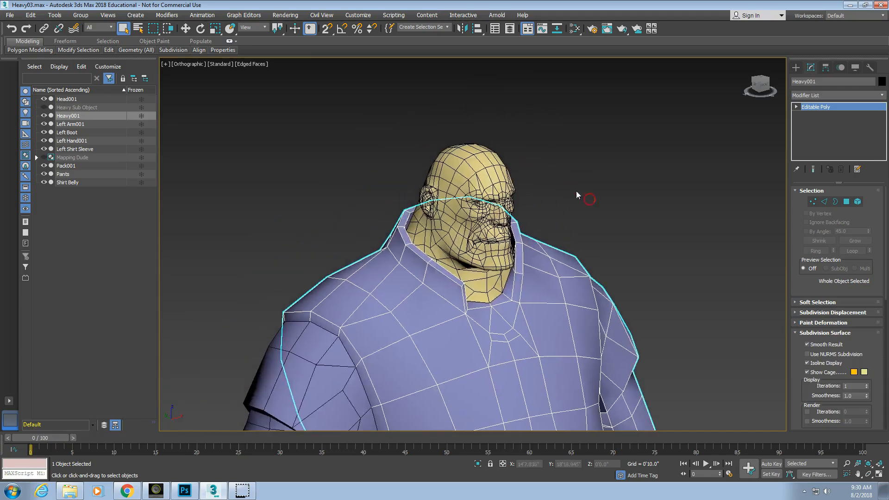
click(502, 172)
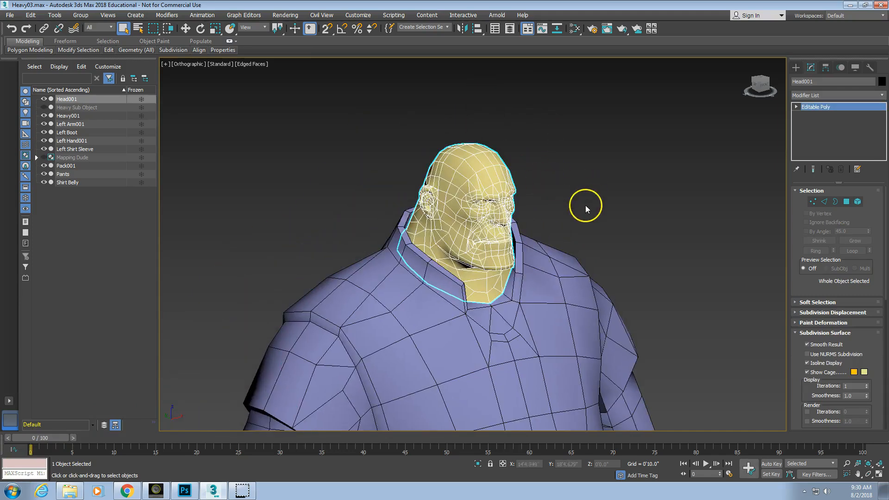
right_click(503, 202)
click(527, 115)
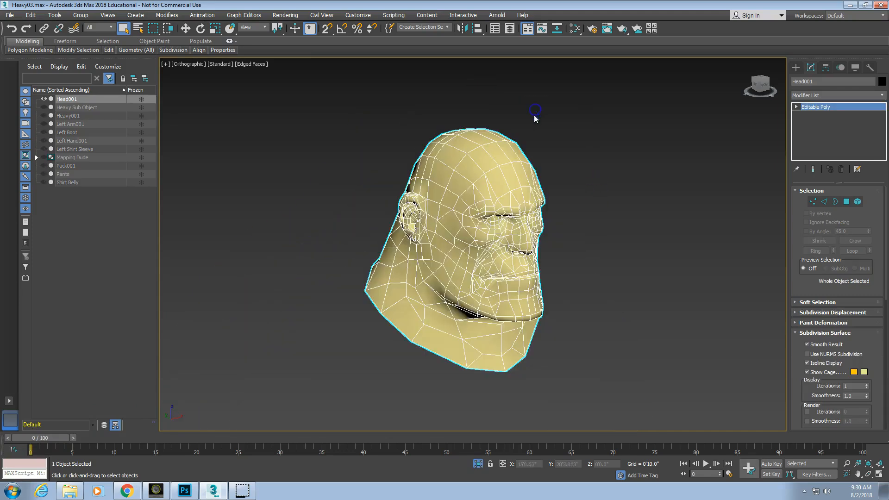
- Enter polygon editing on the head, select the polygons covering the upper head, and hide them with Sub-Object Display
middle_drag(492, 229, 491, 225)
alt+middle_drag(497, 301, 506, 232)
alt+middle_drag(397, 258, 240, 341)
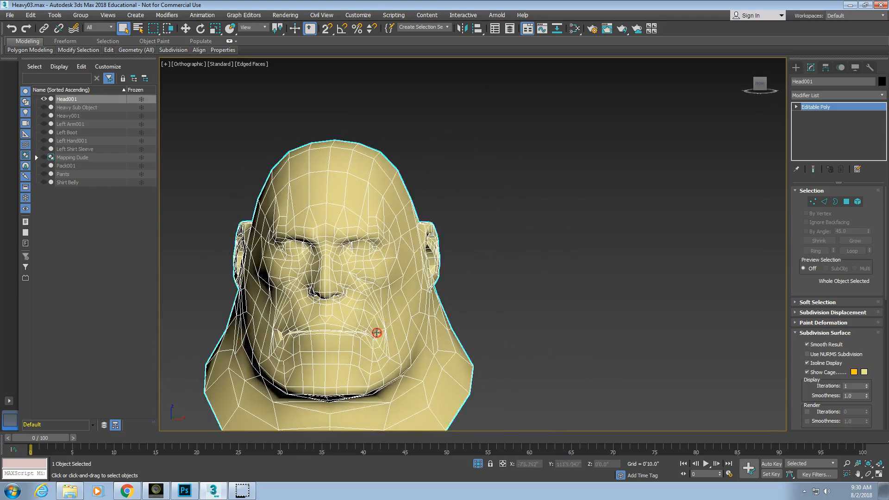
middle_drag(376, 332, 495, 294)
click(847, 201)
drag(291, 95, 507, 181)
right_click(419, 185)
mouse_move(444, 154)
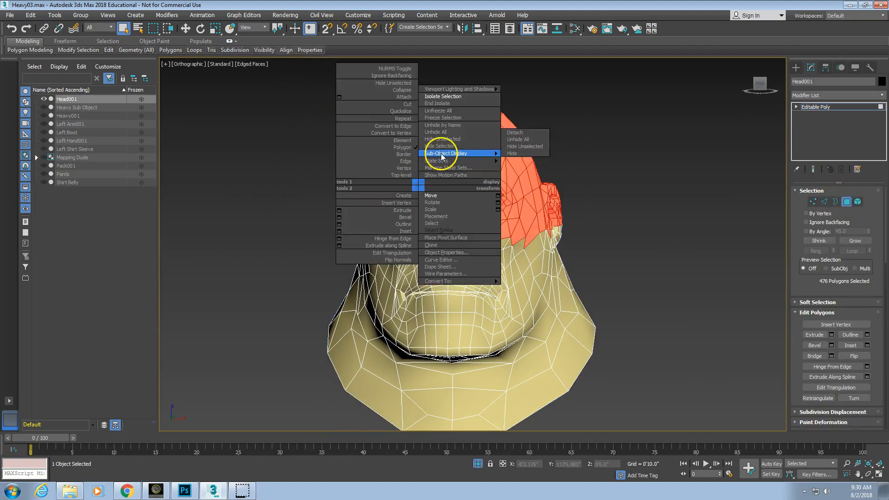
click(522, 156)
- Select the polygons around the back of the head and neck and hide them with Sub-Object Display
alt+middle_drag(460, 264, 432, 312)
drag(196, 129, 571, 218)
right_click(543, 198)
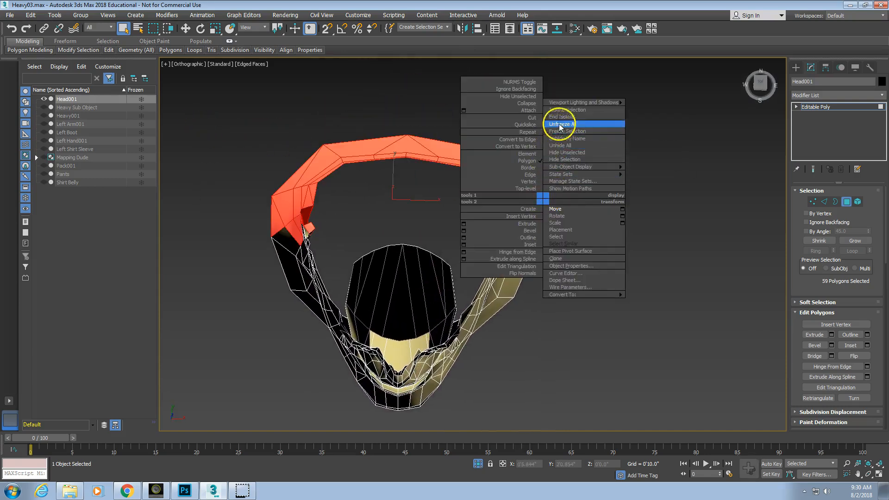
mouse_move(571, 167)
click(643, 167)
- Select and hide the remaining outer polygons on one side of the head, and do the same on the opposite side
mouse_move(515, 270)
alt+middle_down()
mouse_move(518, 256)
mouse_move(504, 273)
alt+middle_up()
drag(477, 227, 579, 382)
right_click(538, 317)
mouse_move(593, 287)
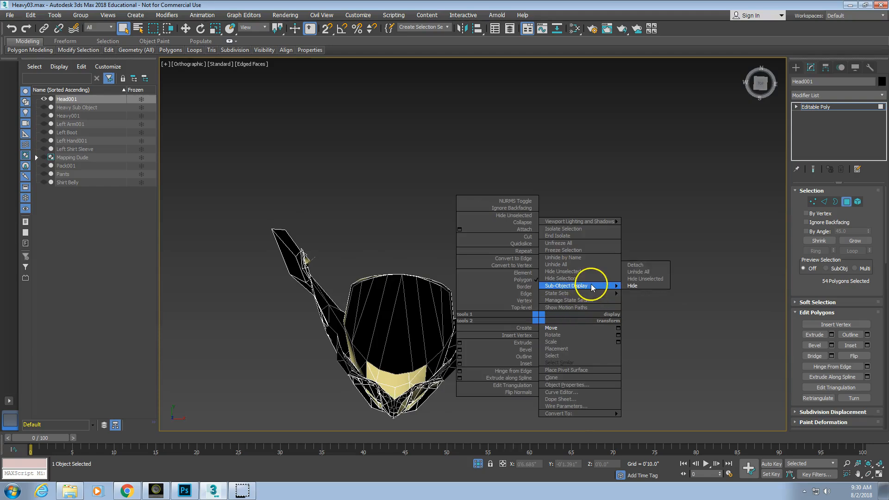
click(632, 285)
drag(170, 191, 331, 345)
right_click(365, 211)
mouse_move(393, 180)
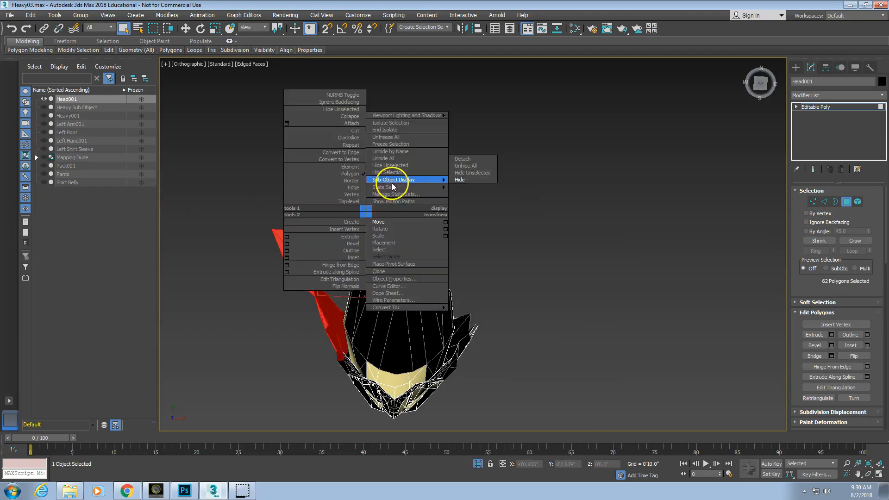
click(459, 180)
- Enable Ignore Backfacing and By Angle, select the remaining outer face and chin surface, and hide it with Sub-Object Display
alt+middle_drag(472, 276, 436, 315)
click(806, 223)
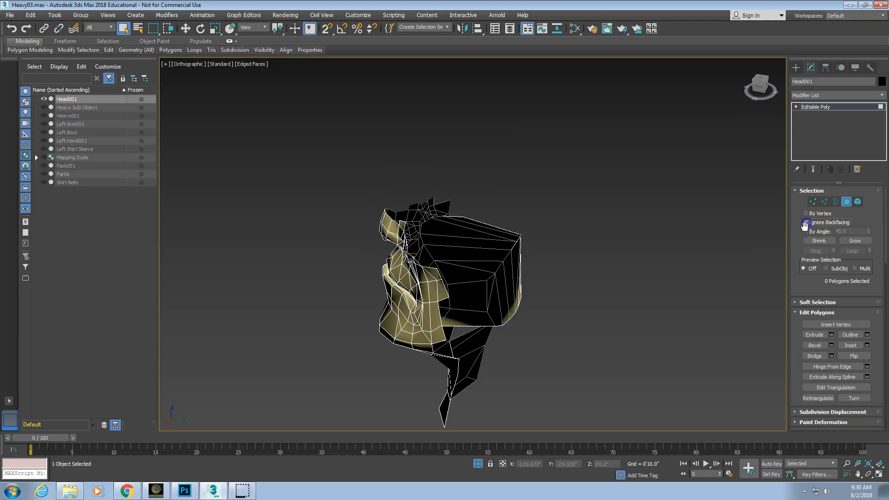
click(806, 231)
click(407, 317)
alt+middle_drag(407, 317, 575, 347)
scroll(407, 337, up, 6)
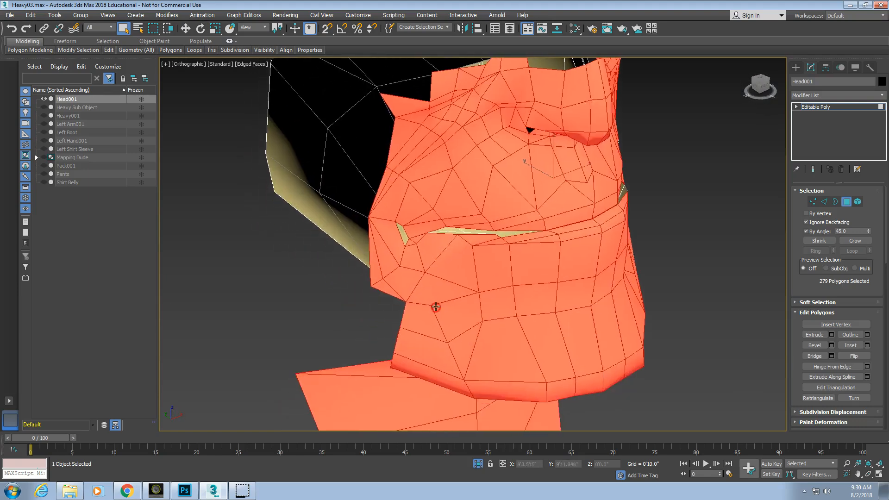
right_click(472, 261)
mouse_move(493, 227)
click(562, 227)
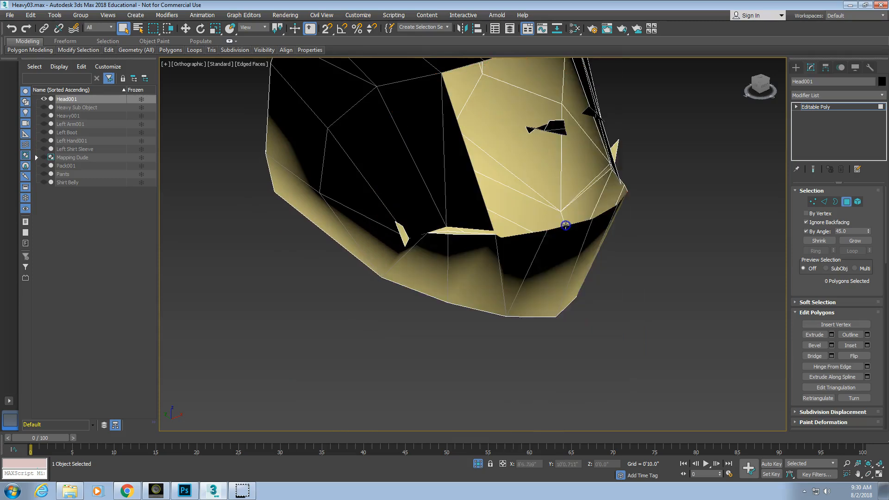
- Without By Angle and Ignore Backfacing, select the leftover mouth-corner polygons and most of the nostril polygons, and hide them
alt+middle_drag(487, 288, 456, 298)
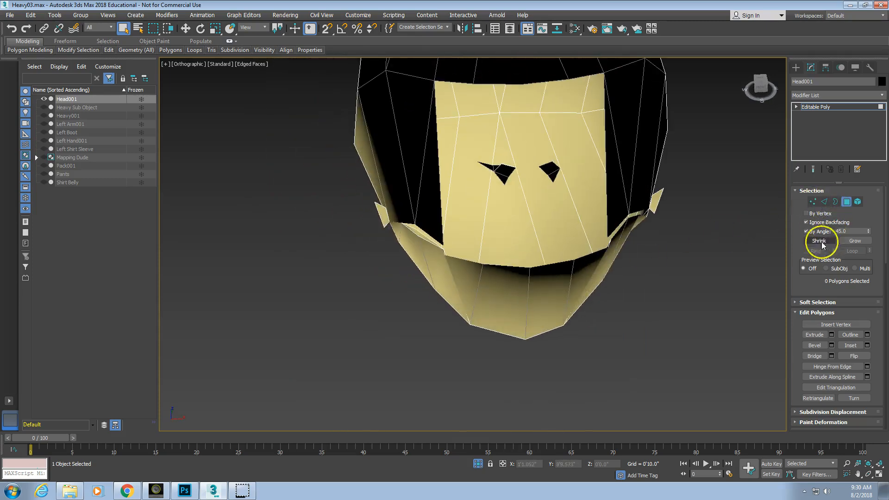
click(806, 231)
click(382, 217)
ctrl+click(654, 201)
alt+middle_drag(617, 250, 565, 318)
scroll(454, 272, up, 8)
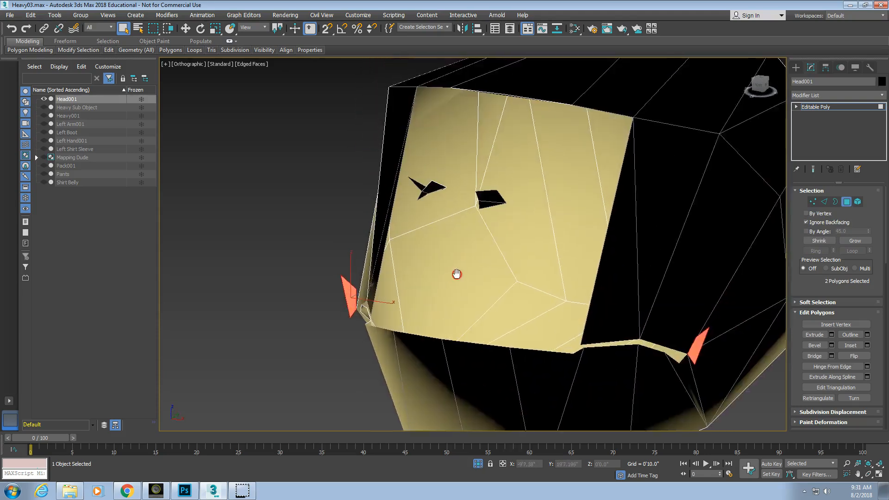
ctrl+click(499, 181)
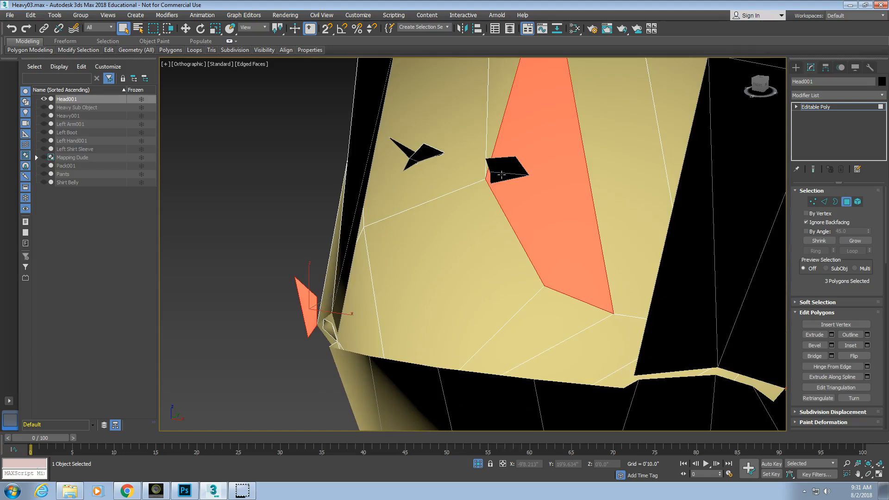
key(ctrl+z)
click(806, 222)
ctrl+click(509, 168)
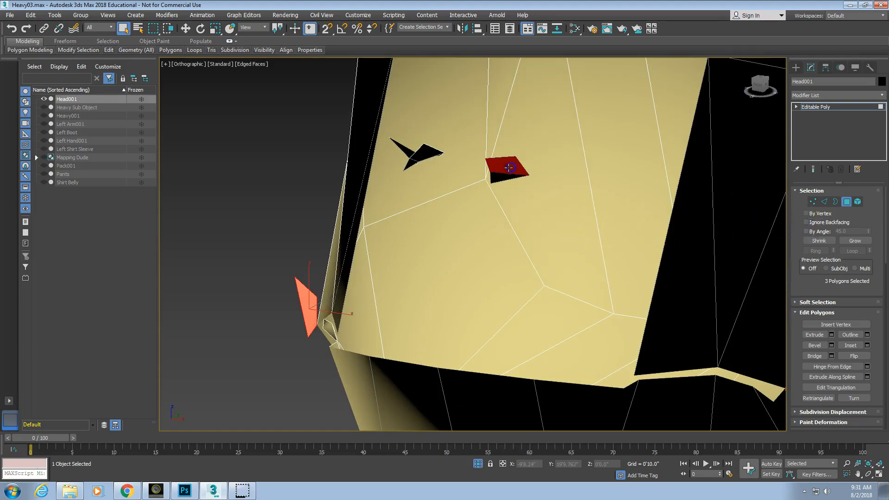
ctrl+click(427, 154)
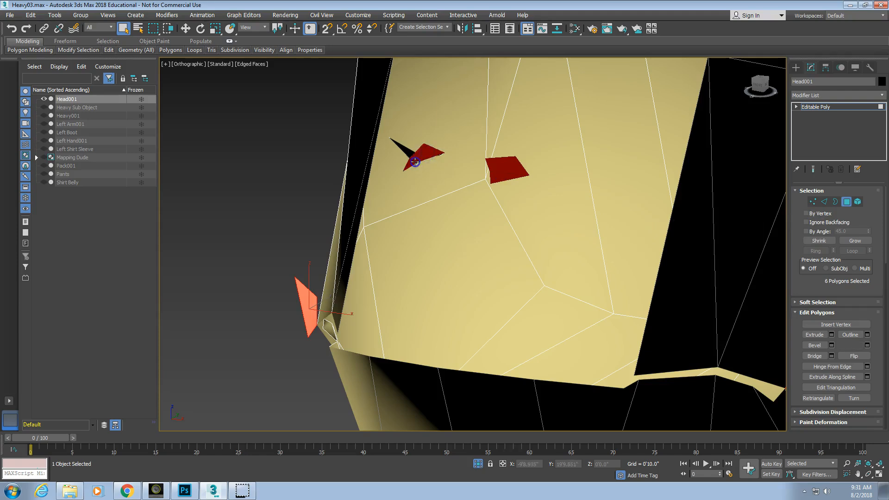
right_click(411, 156)
mouse_move(440, 119)
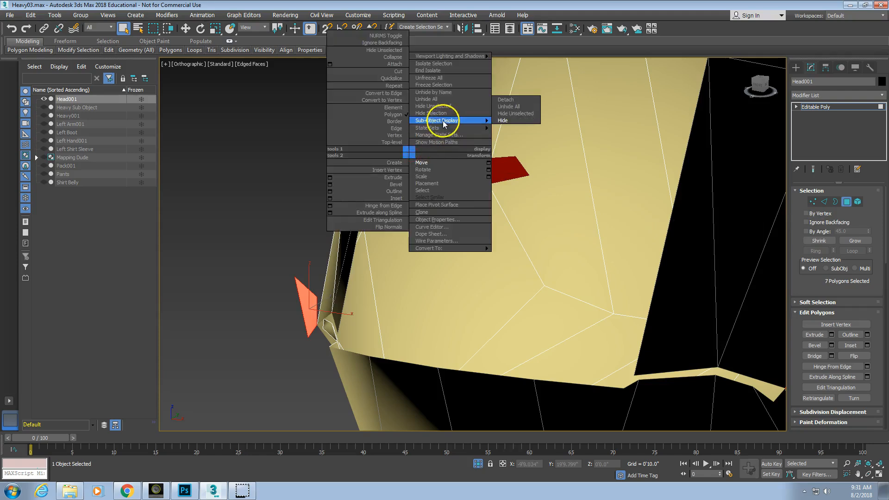
click(506, 114)
- Select the last two stray nostril polygons and hide them so only the inner mouth geometry is left displayed
middle_drag(472, 180, 467, 173)
click(422, 145)
ctrl+click(430, 144)
right_click(429, 143)
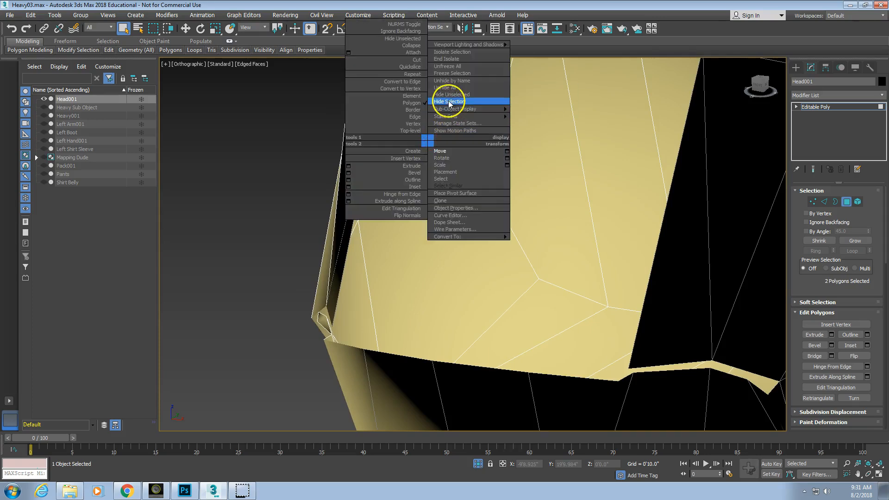
mouse_move(451, 110)
click(526, 109)
scroll(405, 240, down, 5)
alt+middle_drag(396, 249, 365, 341)
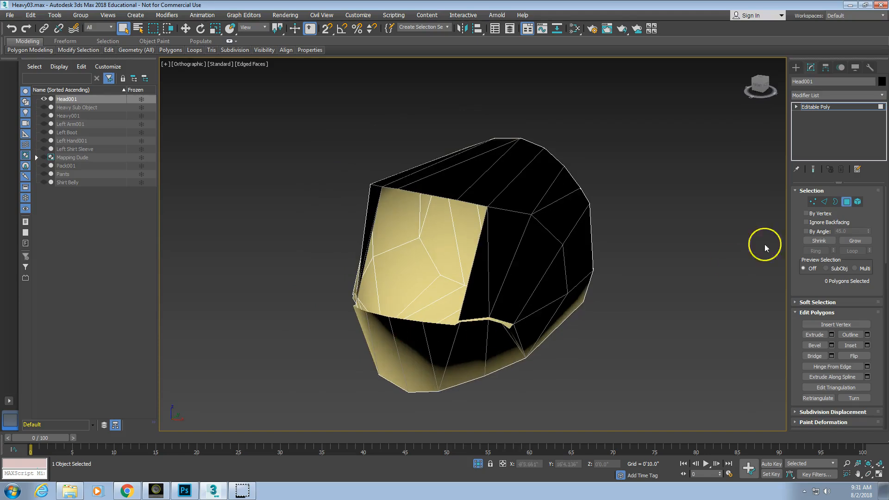
click(824, 202)
alt+middle_drag(417, 327, 494, 377)
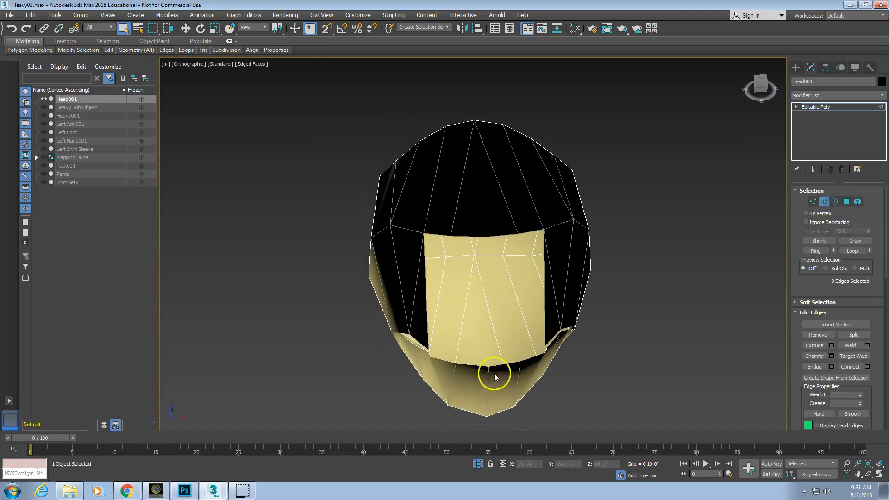
click(475, 366)
ctrl+click(504, 364)
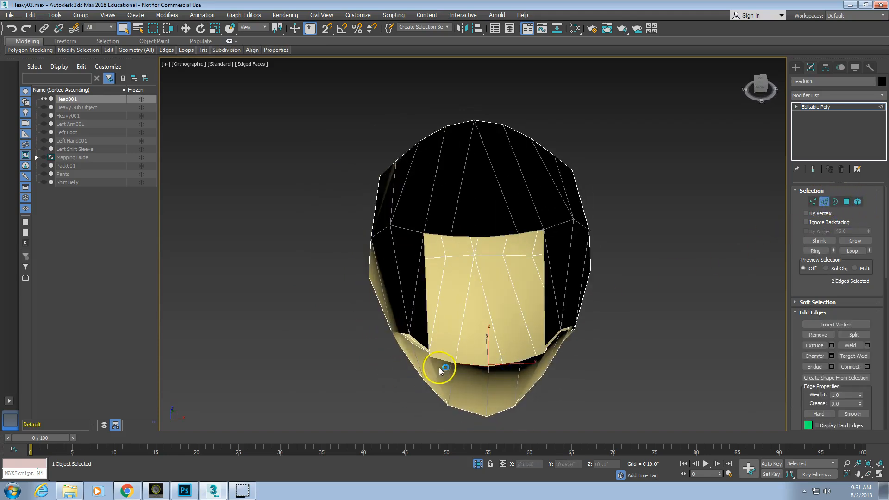
click(824, 203)
- Return to polygon editing of the head and unhide all of its polygons with Sub-Object Display
alt+middle_drag(460, 352, 493, 337)
right_click(491, 334)
mouse_move(519, 305)
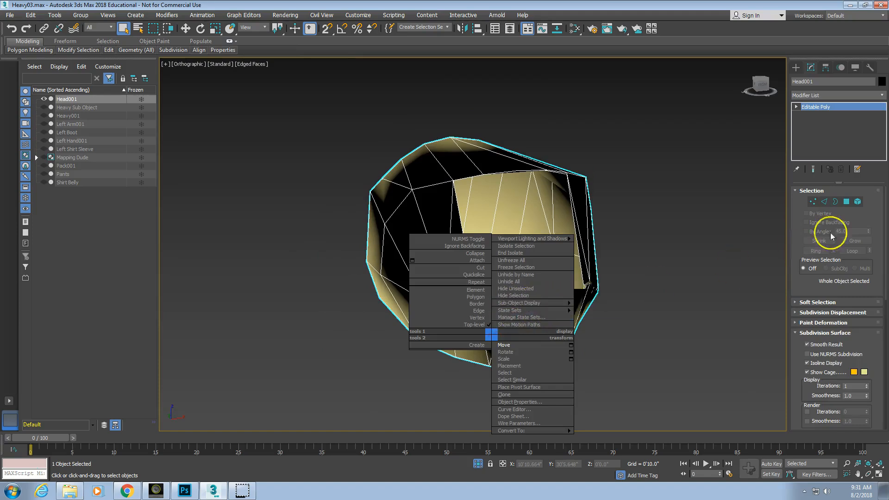
click(846, 201)
click(847, 203)
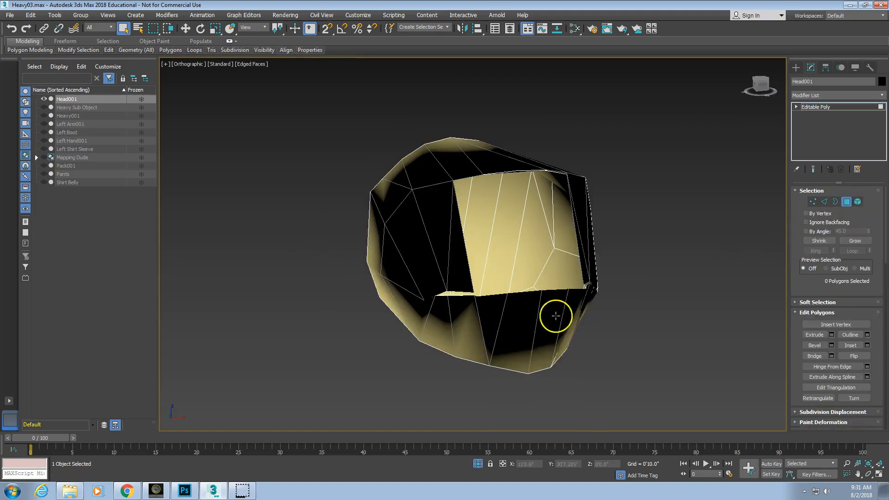
right_click(537, 312)
mouse_move(575, 280)
click(644, 274)
scroll(574, 313, down, 5)
middle_drag(548, 324, 477, 266)
- End the isolation of the head so the whole character is displayed again
right_click(584, 184)
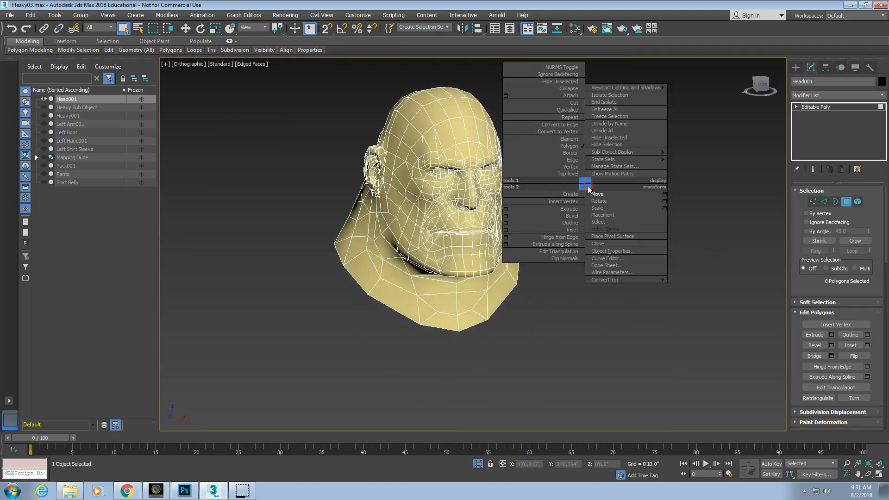
click(608, 106)
scroll(509, 298, down, 6)
middle_drag(512, 314, 470, 281)
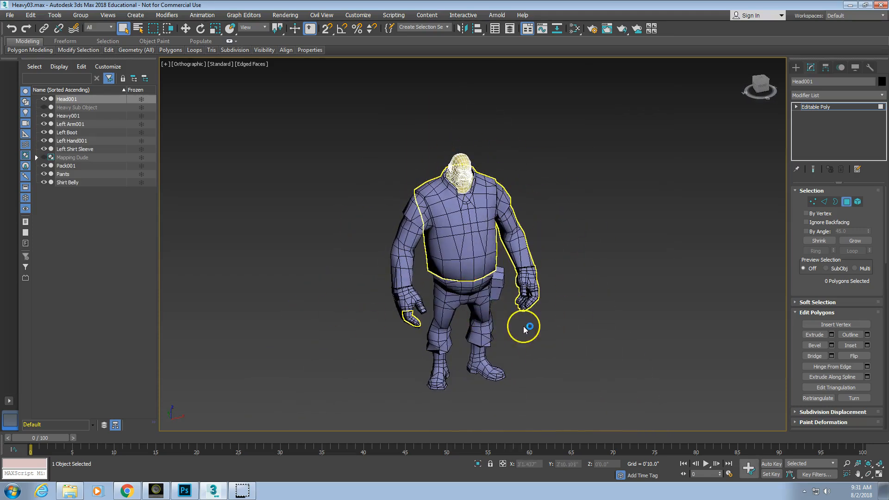
scroll(524, 313, up, 3)
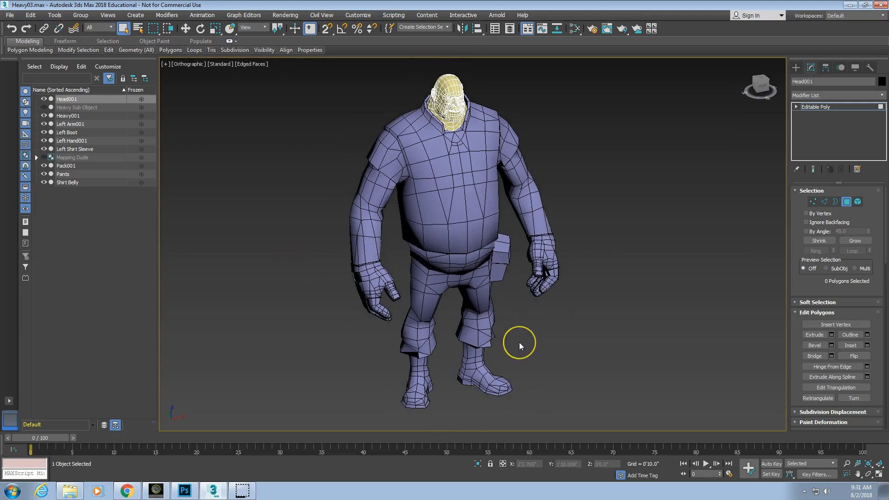
alt+middle_drag(518, 344, 373, 355)
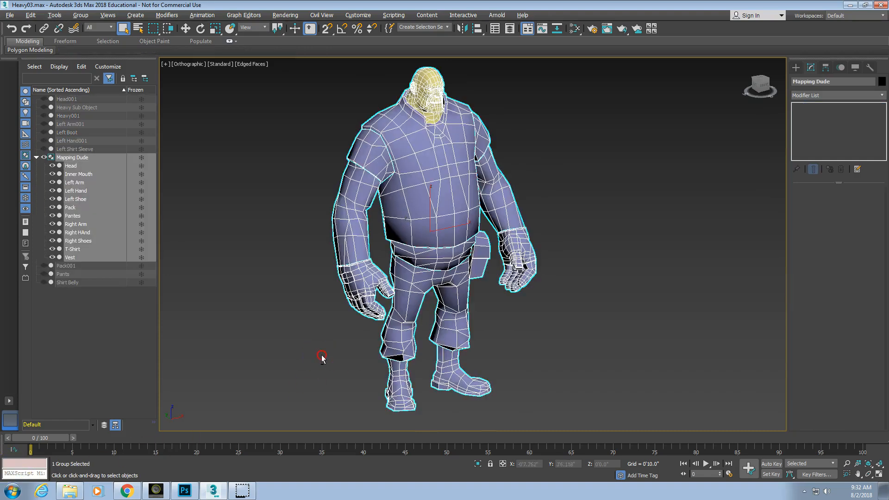
- Open the Mapping Dude group so its individual parts can be selected
mouse_move(321, 356)
alt+middle_down()
mouse_move(301, 360)
mouse_move(331, 361)
alt+middle_up()
alt+middle_drag(392, 313, 418, 247)
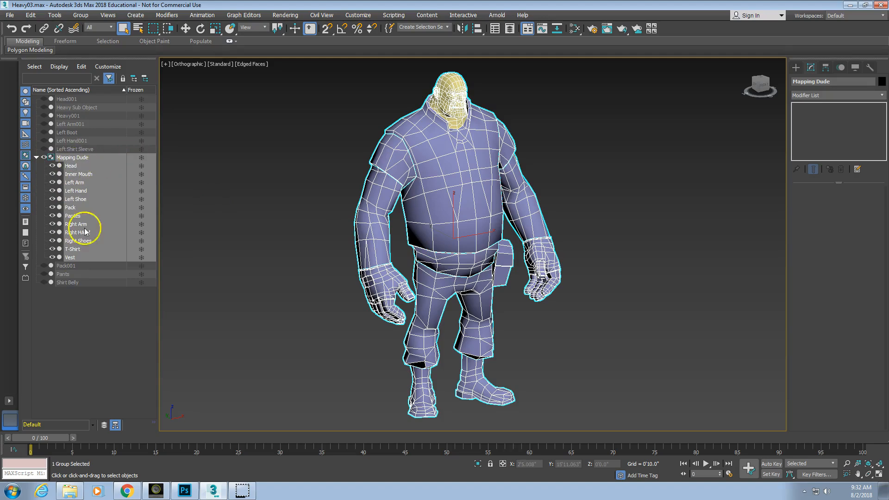
click(80, 15)
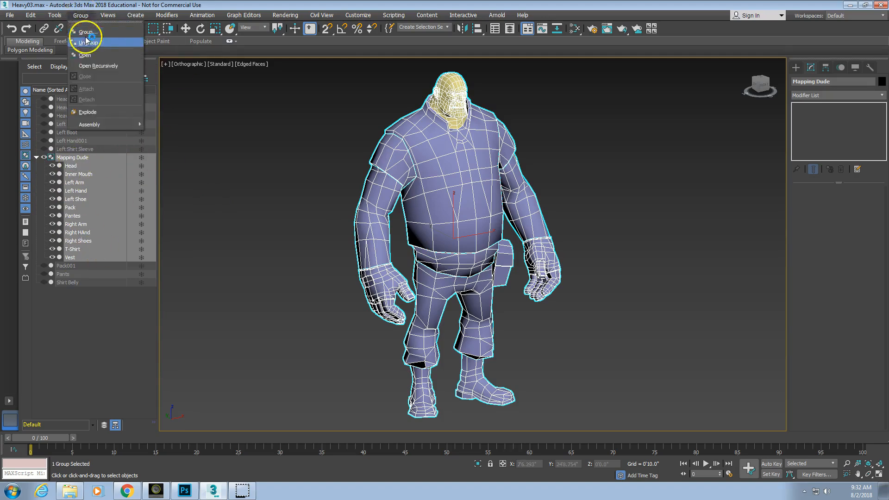
click(83, 55)
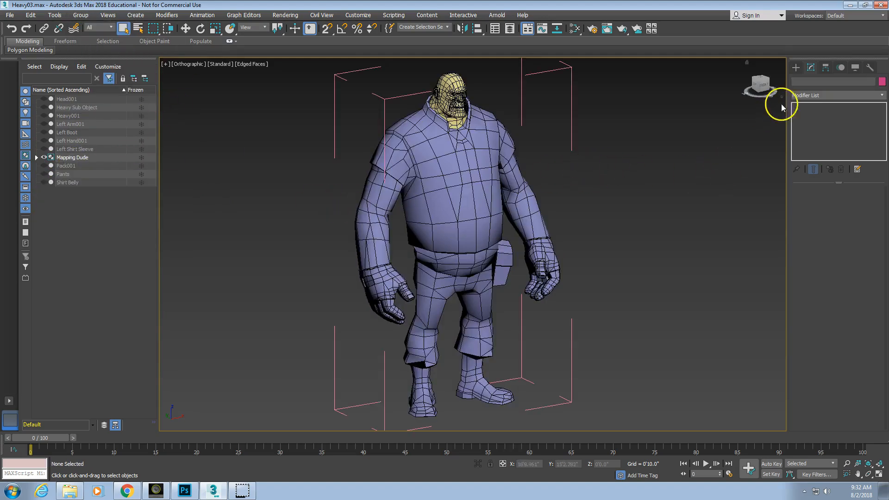
- Select the group's Vest, arm, T-Shirt, Pantes, Pack and Right HAnd parts in turn to examine how the body was divided
click(795, 68)
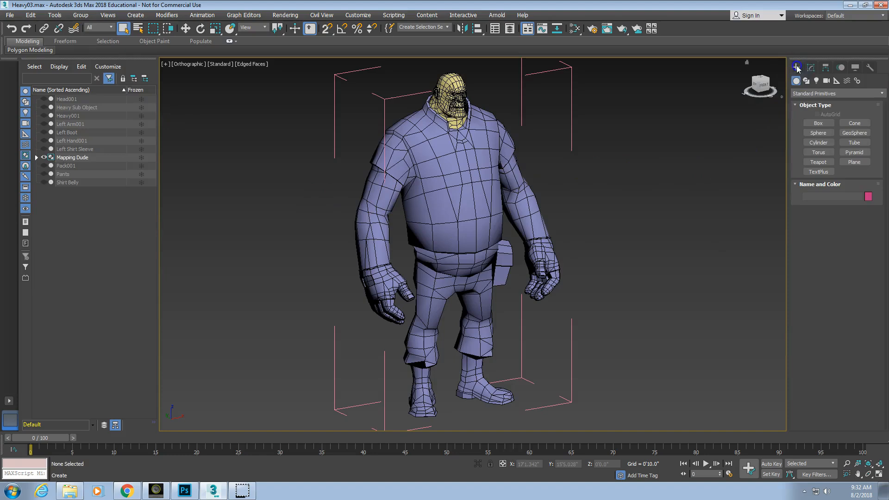
click(439, 223)
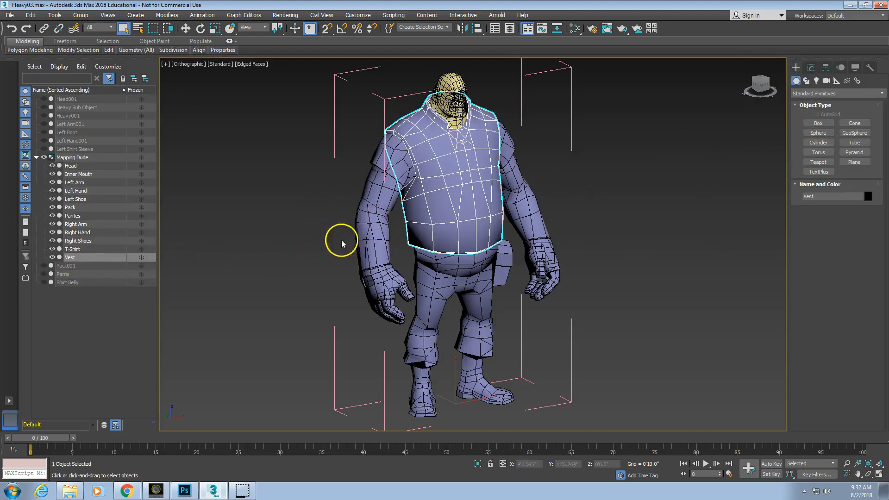
click(370, 234)
click(418, 196)
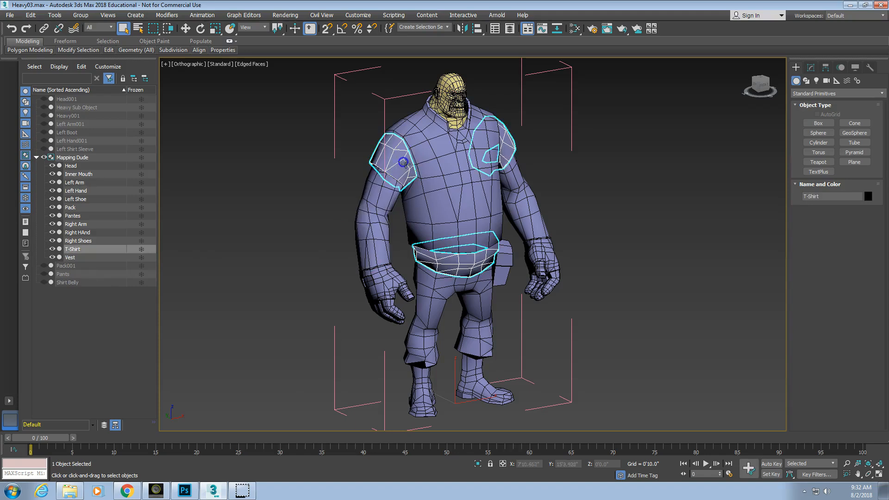
click(521, 220)
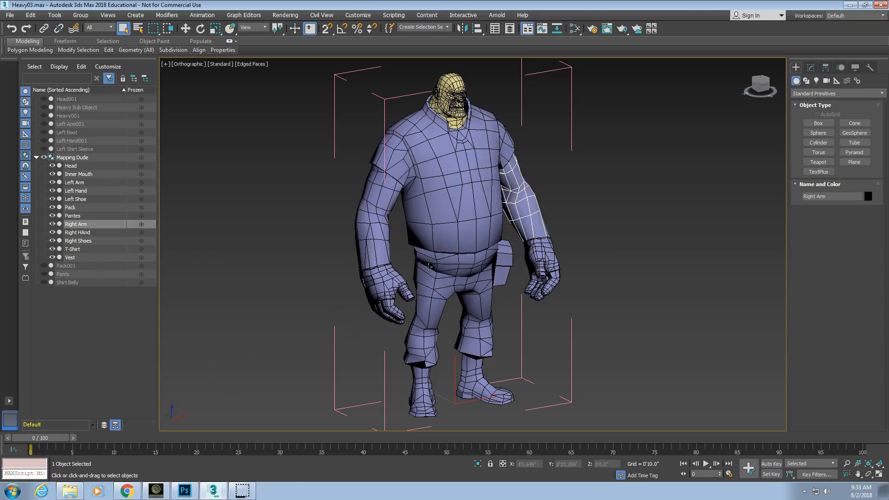
click(461, 301)
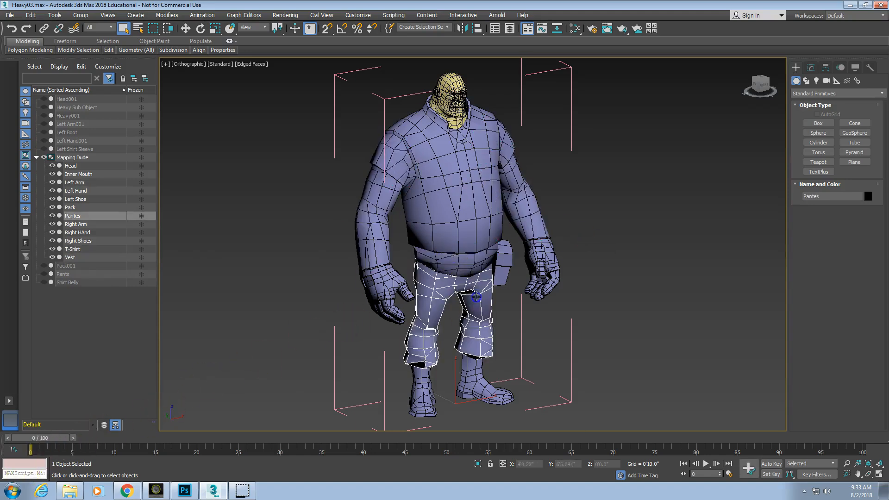
click(503, 262)
click(542, 259)
- Select the Pantes and Right Shoes parts in turn to examine how the lower body is separated
alt+middle_drag(512, 318, 437, 327)
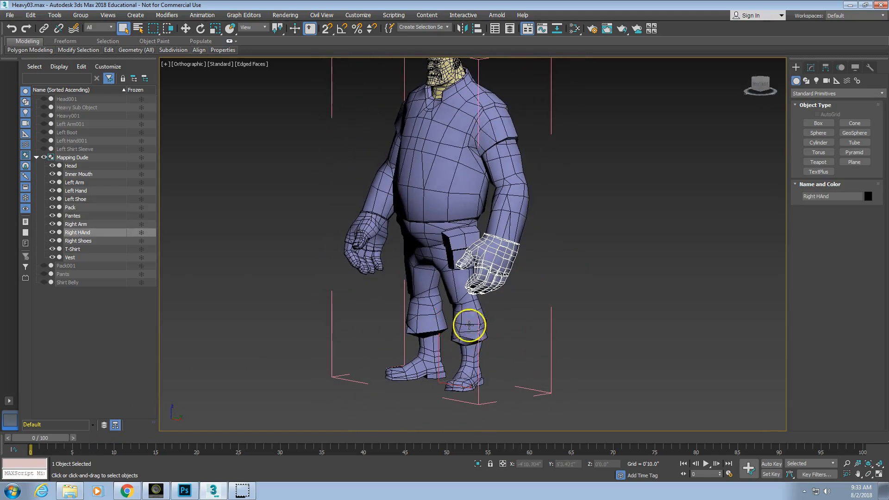
click(471, 323)
scroll(448, 363, up, 3)
scroll(448, 343, up, 2)
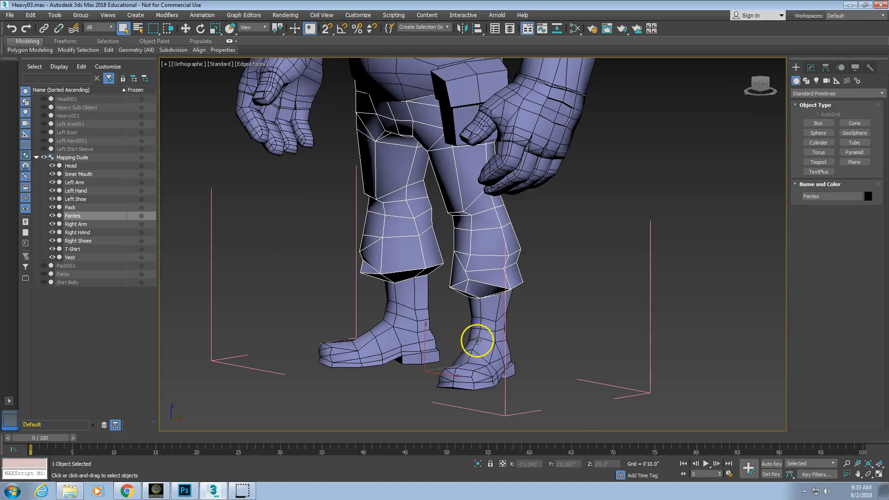
click(477, 340)
scroll(409, 339, down, 6)
middle_drag(413, 257, 439, 248)
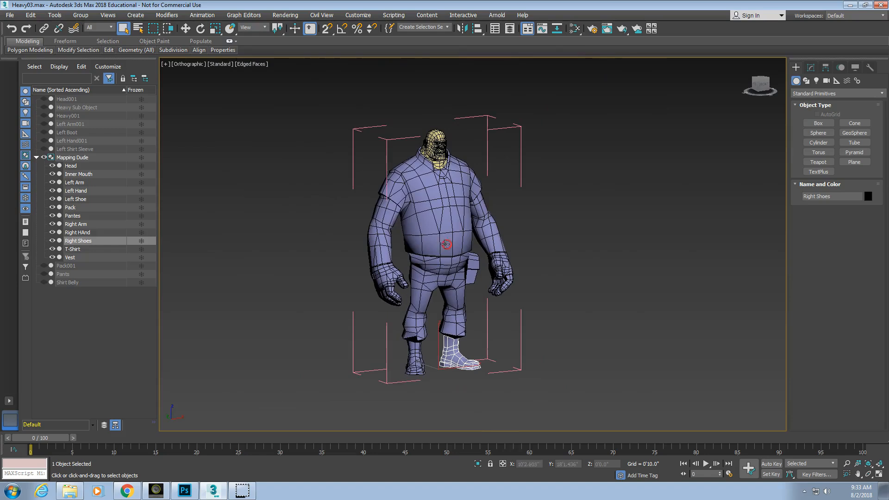
- Close the Mapping Dude group so it is selected as a whole, and turn on the viewport grid
click(79, 16)
click(92, 76)
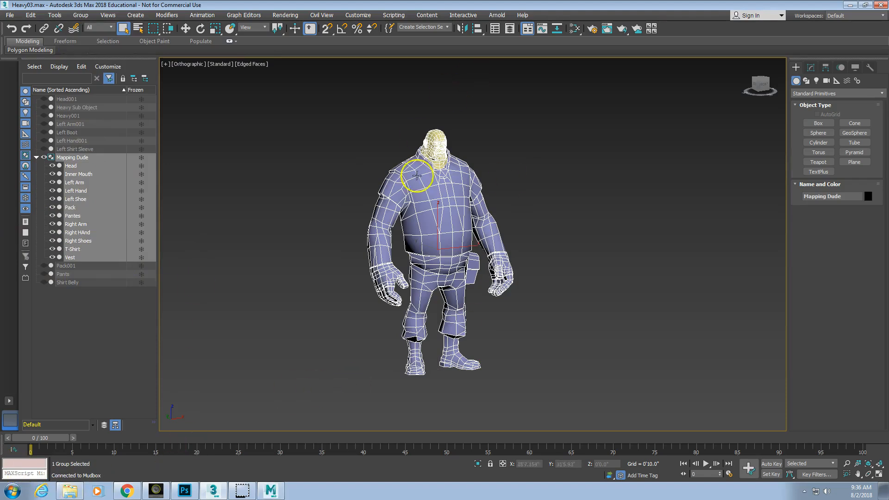
alt+middle_drag(379, 272, 369, 311)
scroll(381, 289, up, 4)
scroll(381, 287, down, 2)
key(g)
scroll(376, 277, down, 2)
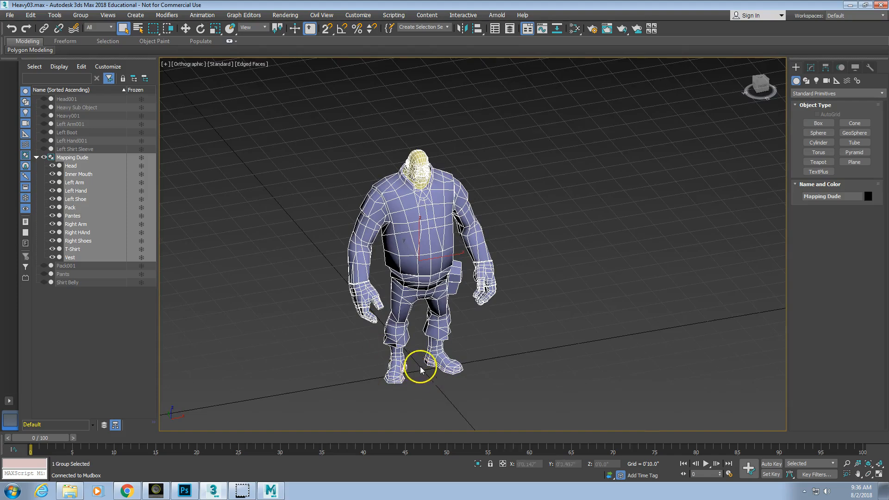
middle_drag(420, 369, 460, 347)
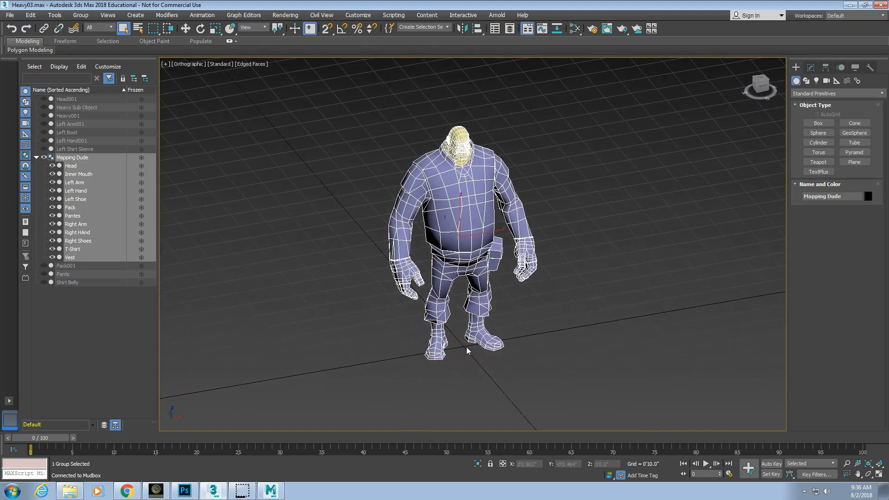
scroll(455, 251, up, 3)
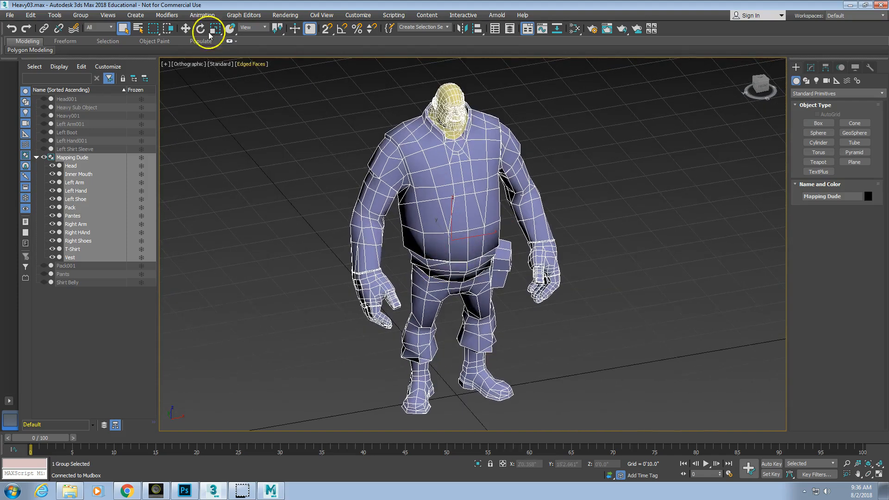
- Send the selected Mapping Dude group to Mudbox as a new scene
click(10, 15)
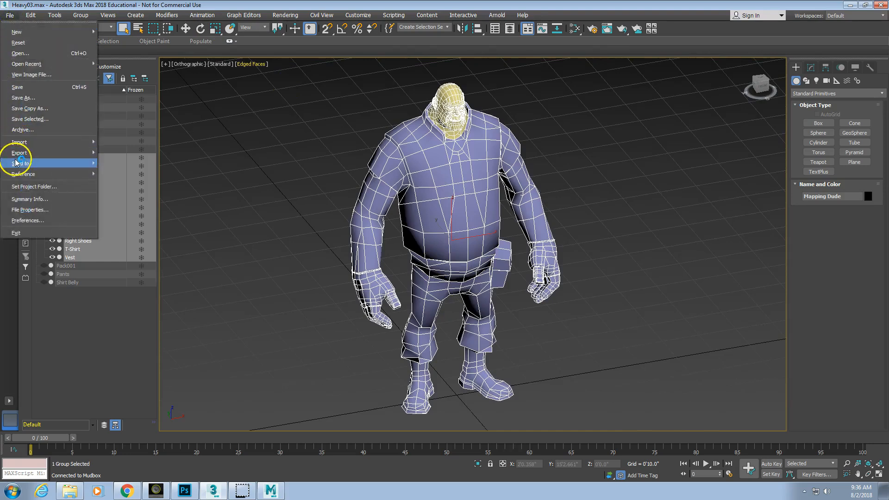
mouse_move(19, 163)
mouse_move(134, 190)
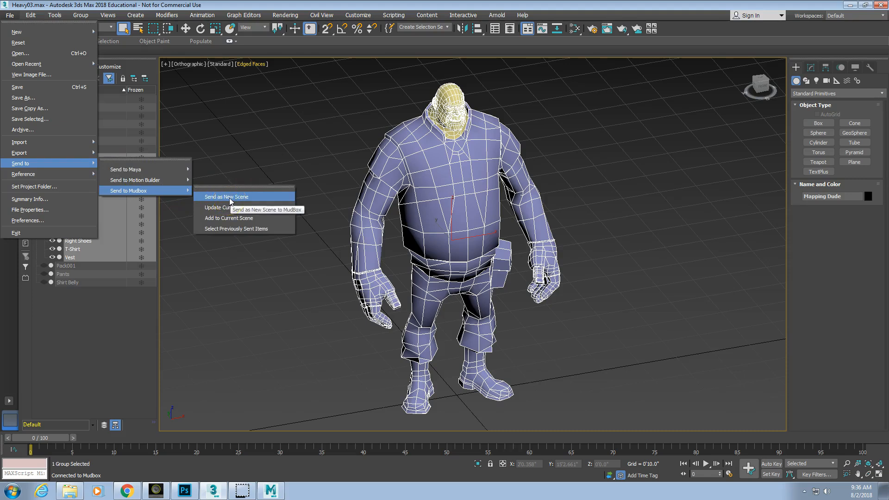
click(242, 198)
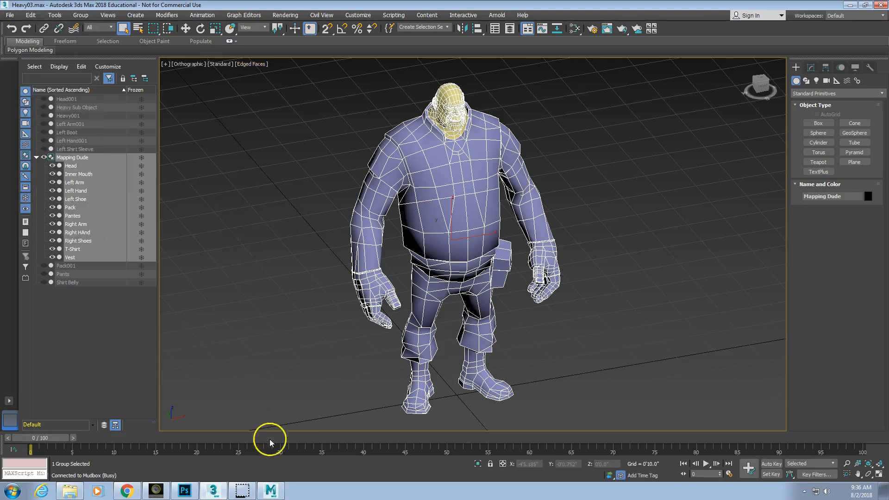
- Switch to Mudbox, bring the whole imported character into view, and check its layers and its object list
click(272, 491)
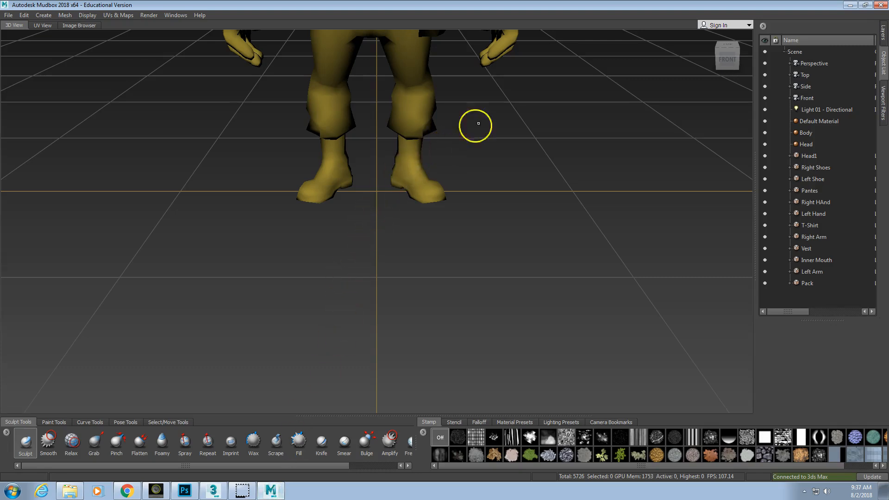
click(707, 37)
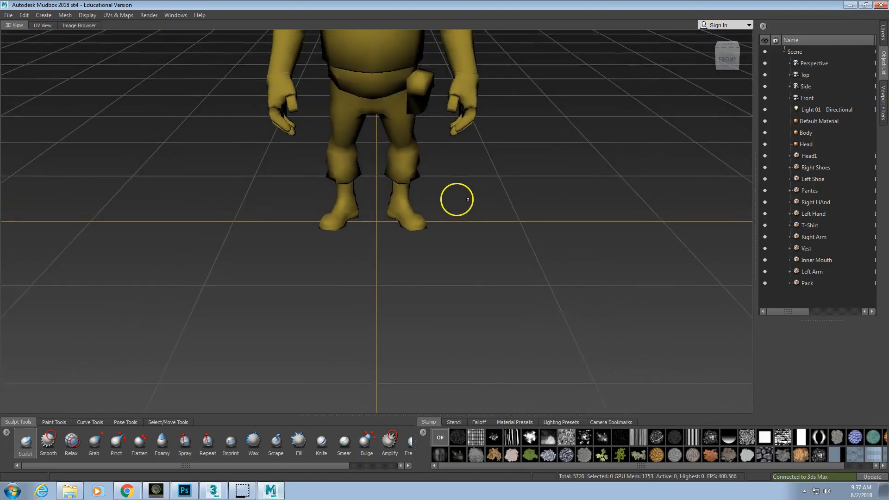
alt+middle_drag(449, 197, 435, 308)
alt+drag(435, 308, 493, 304)
mouse_move(490, 237)
alt+middle_down()
mouse_move(490, 254)
mouse_move(487, 241)
alt+middle_up()
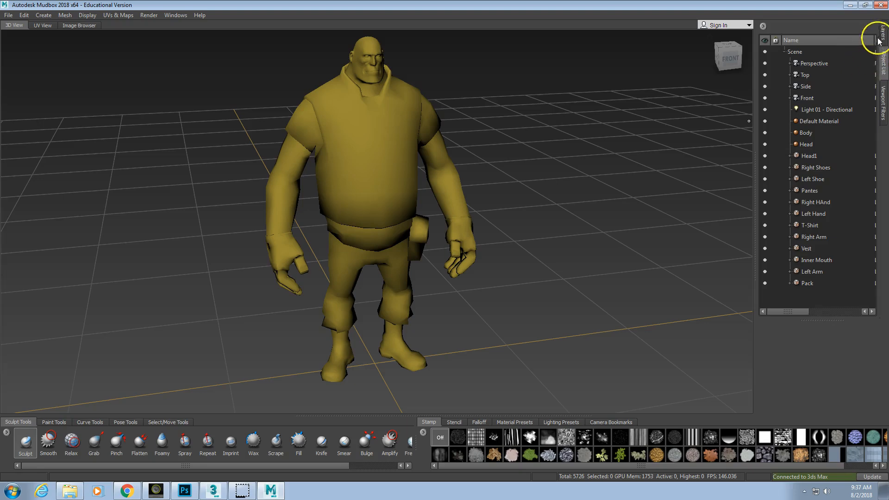
click(879, 37)
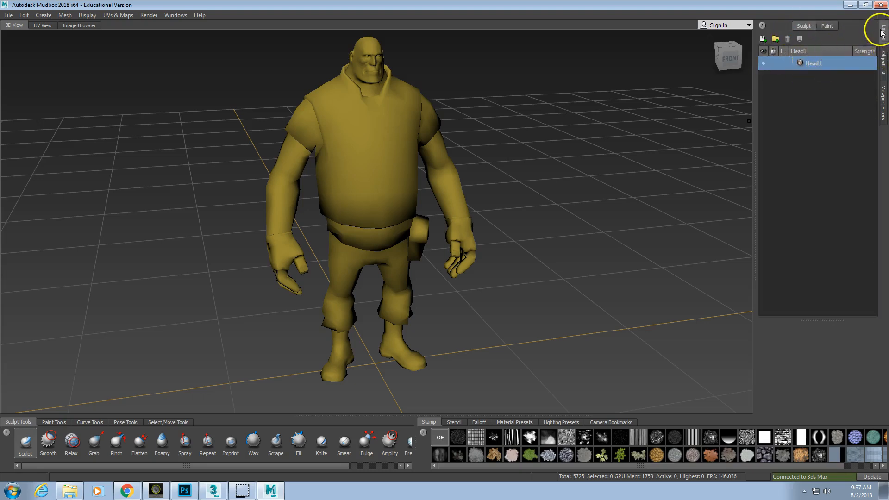
click(884, 65)
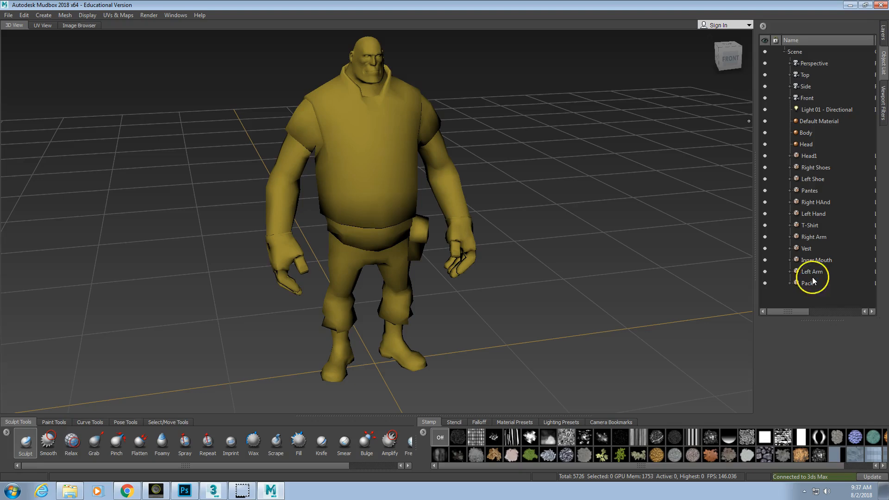
- Select the Vest, hide all unselected parts to view it alone, and show every part again
right_click(365, 138)
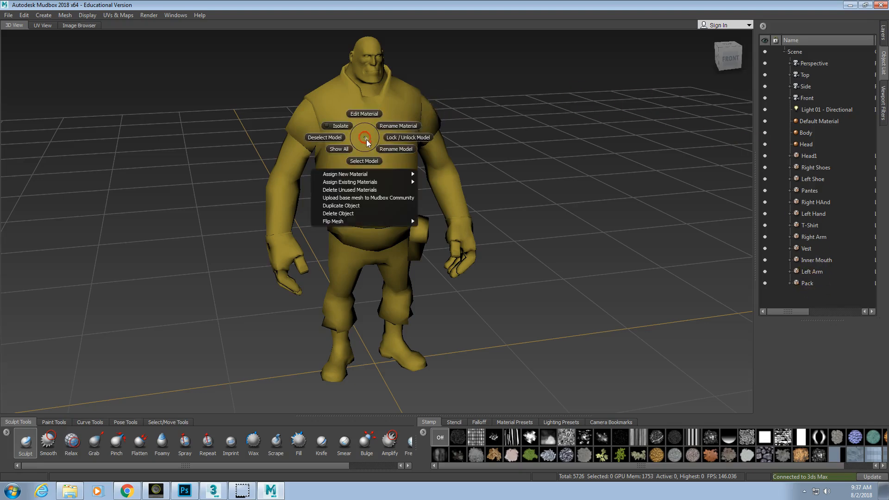
click(370, 159)
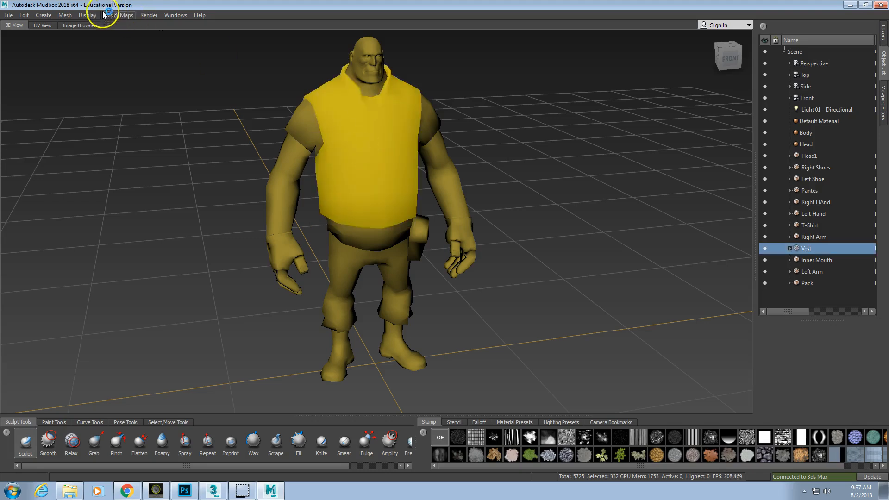
click(87, 15)
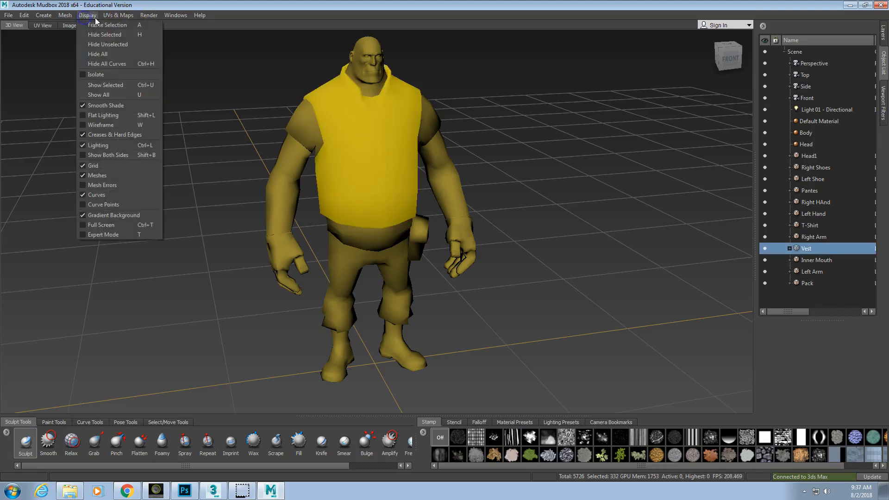
click(114, 46)
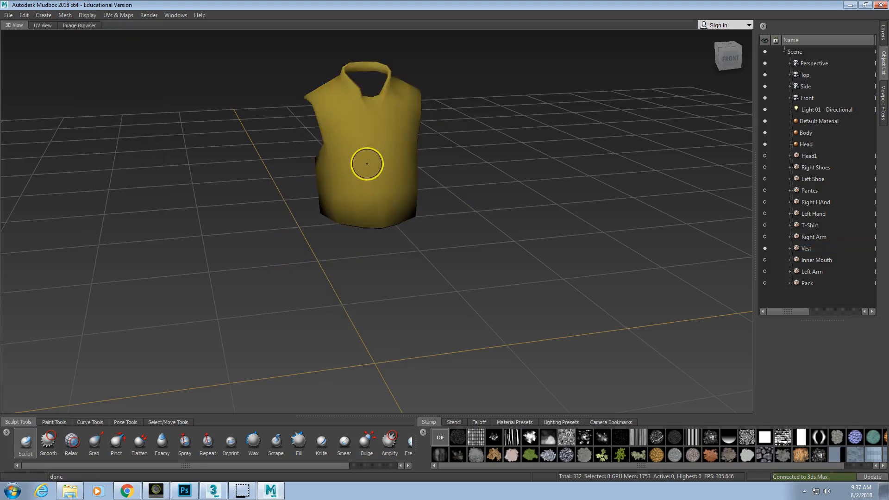
key(f)
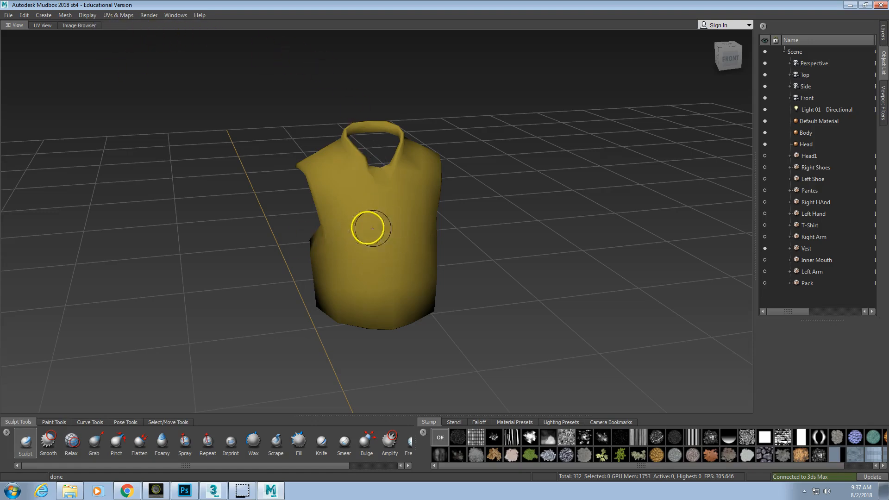
click(88, 15)
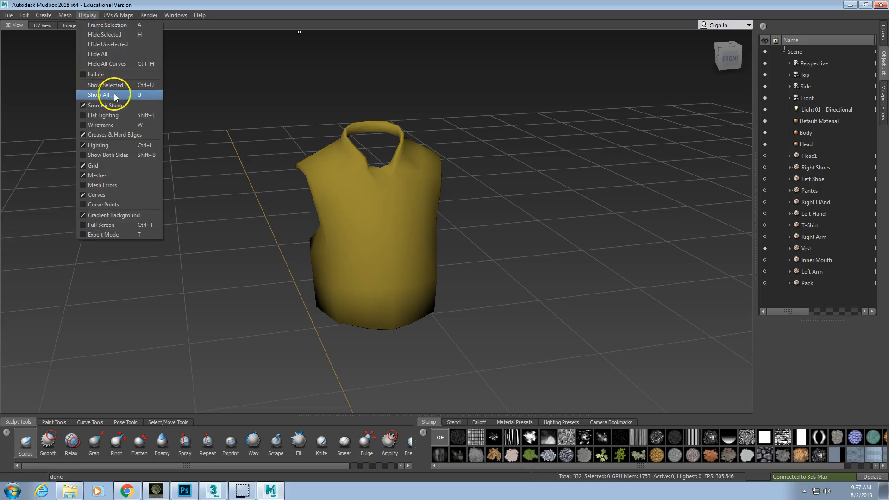
click(223, 60)
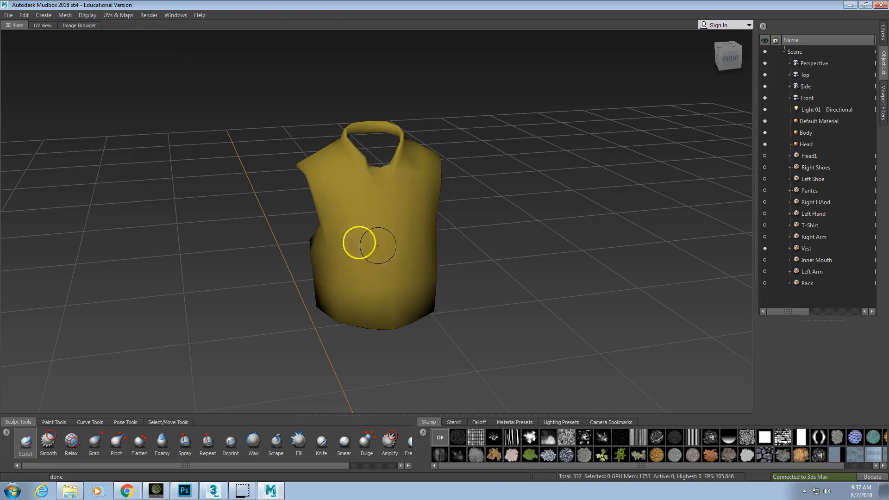
key(shift+h)
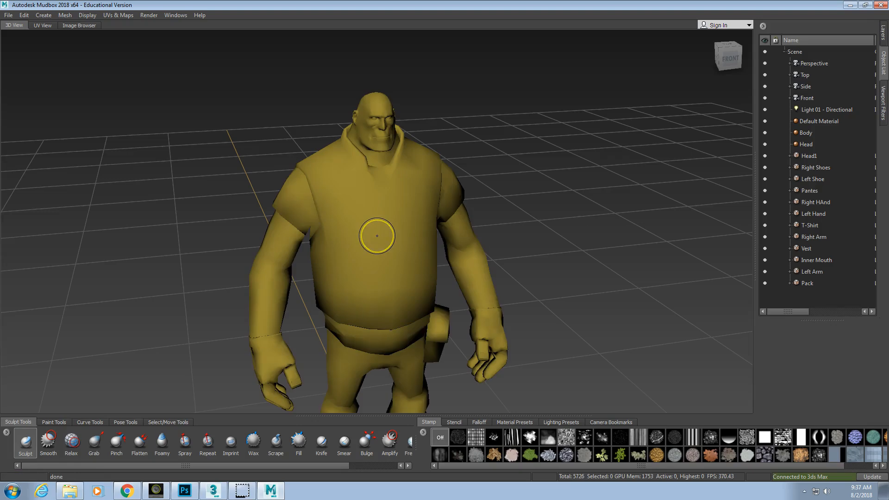
- Select the Left Arm, hide all unselected parts to inspect it alone, and show the full character again
right_click(283, 266)
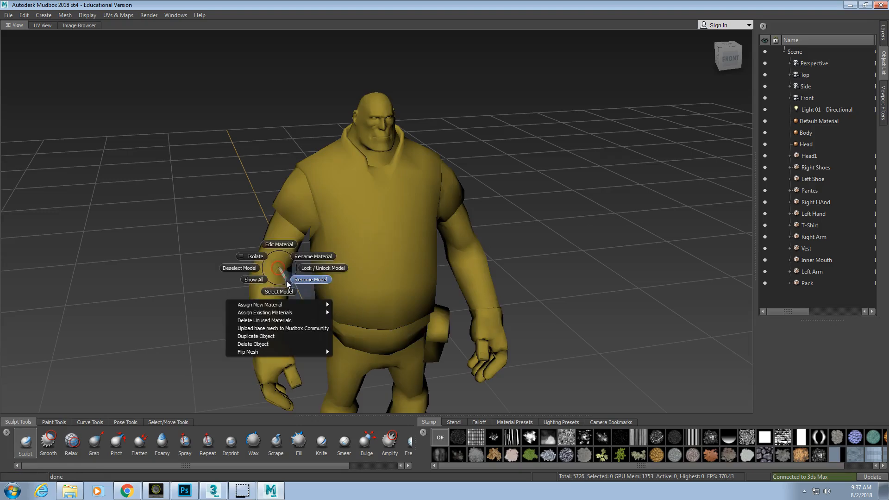
click(279, 268)
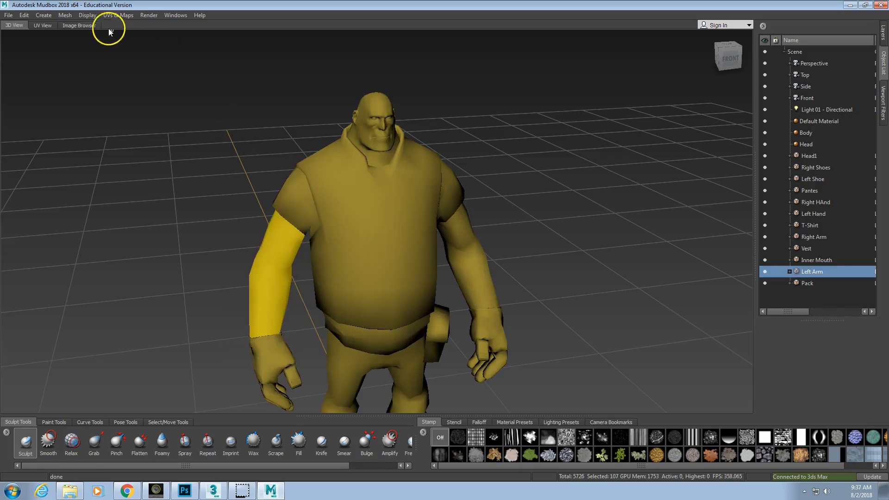
click(89, 16)
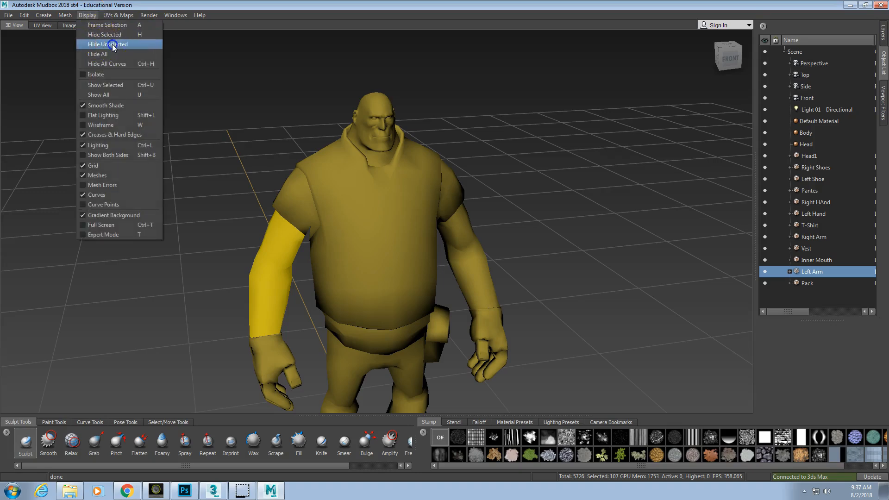
click(111, 44)
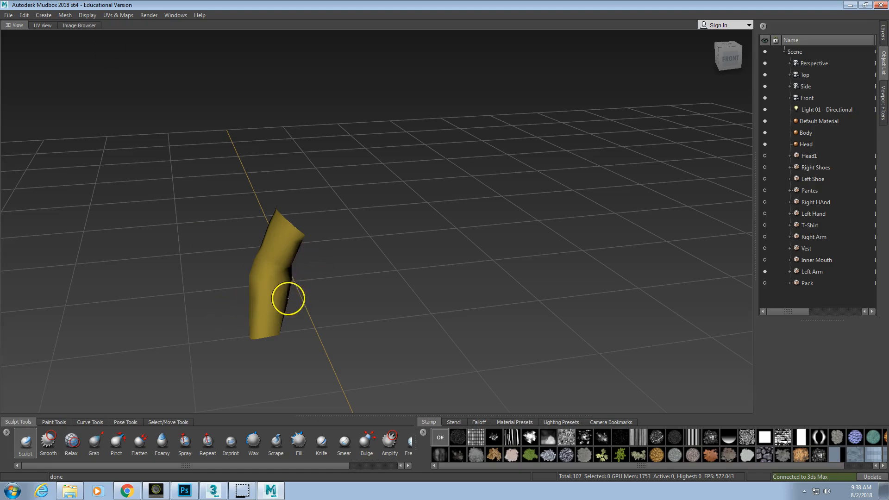
key(f)
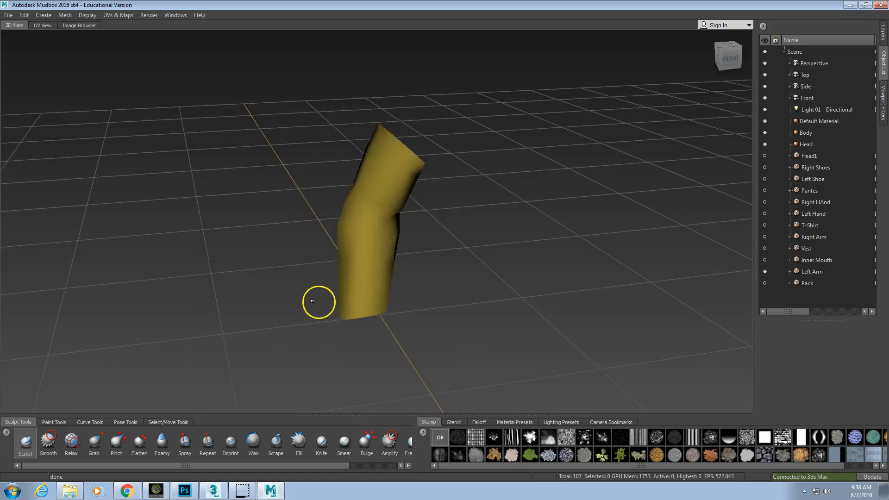
alt+drag(327, 304, 389, 332)
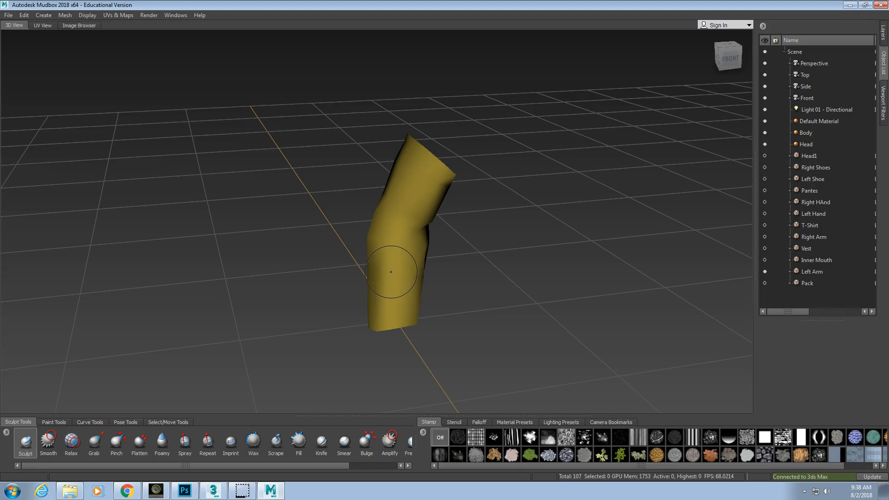
alt+drag(397, 264, 395, 266)
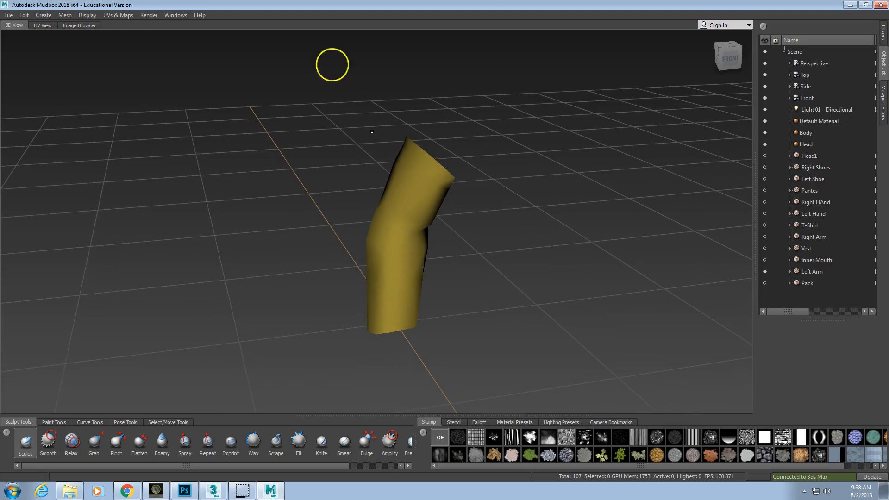
click(88, 15)
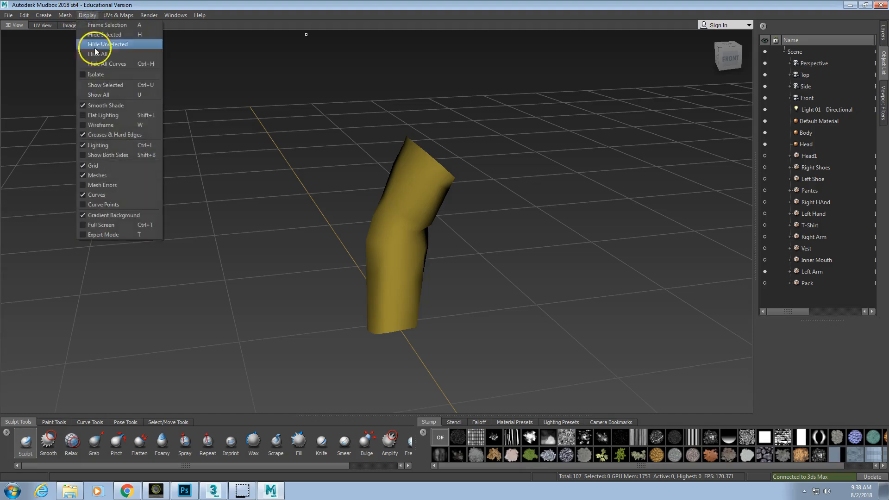
click(105, 95)
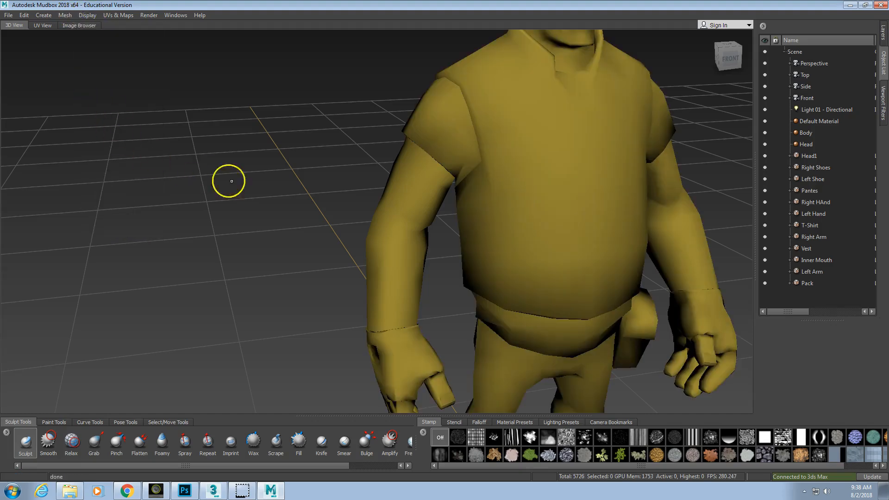
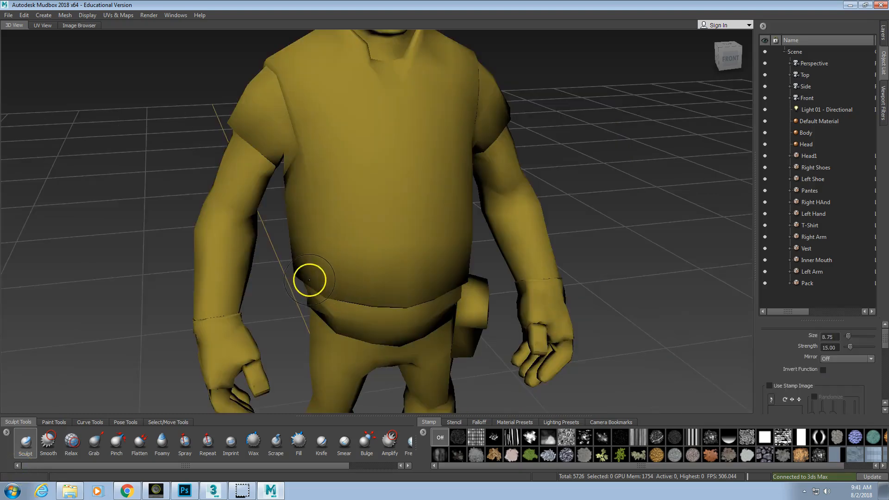
- Assign Alt+H as the hotkey for the Hide unselected command and check that it is listed beside the command
alt+middle_drag(309, 279, 331, 272)
alt+drag(332, 272, 391, 272)
alt+middle_drag(390, 271, 366, 270)
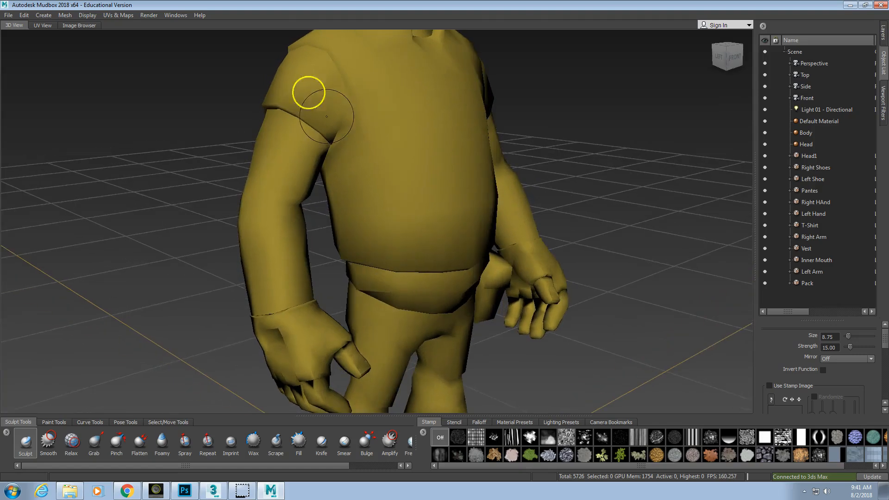
click(89, 16)
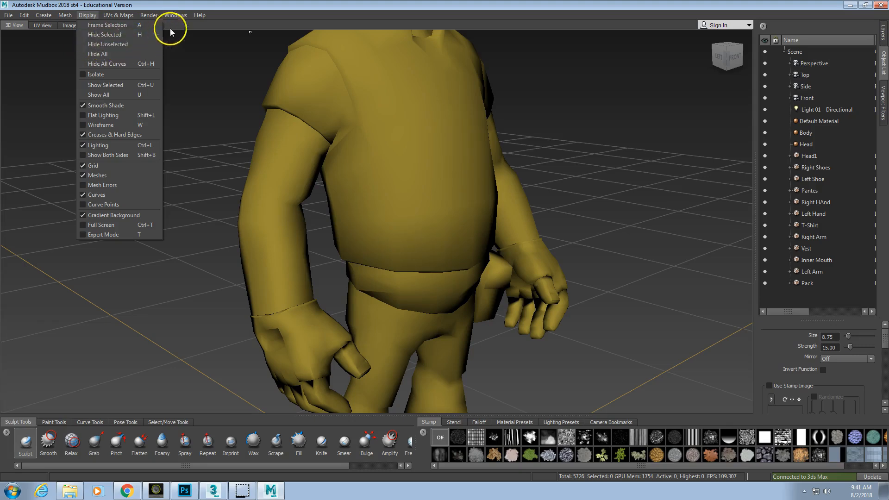
mouse_move(175, 17)
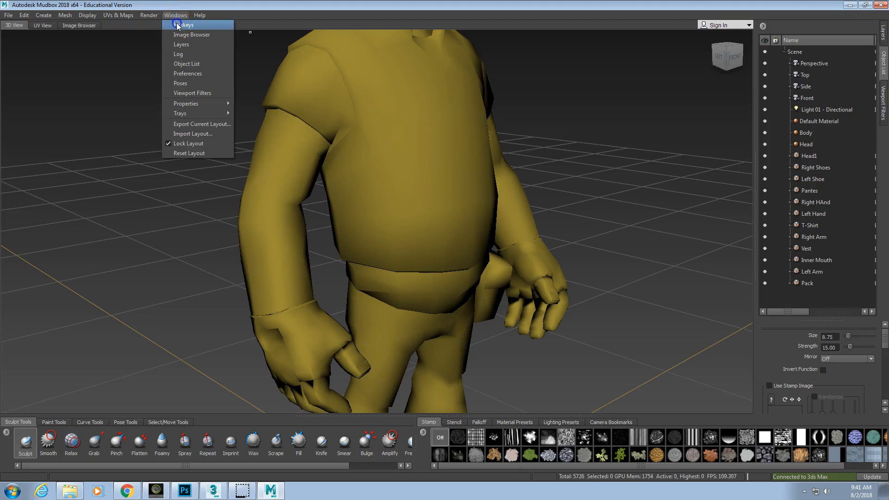
click(183, 25)
drag(563, 144, 564, 194)
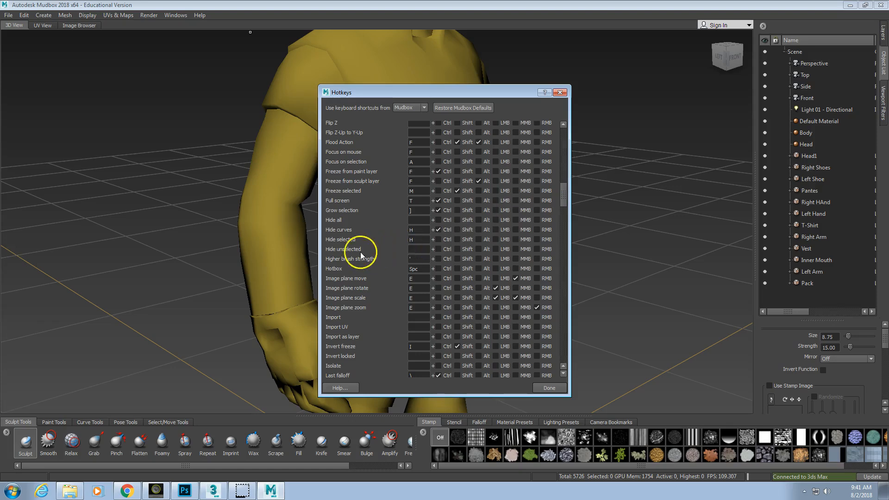
click(421, 250)
text(H)
click(424, 245)
click(476, 249)
click(537, 387)
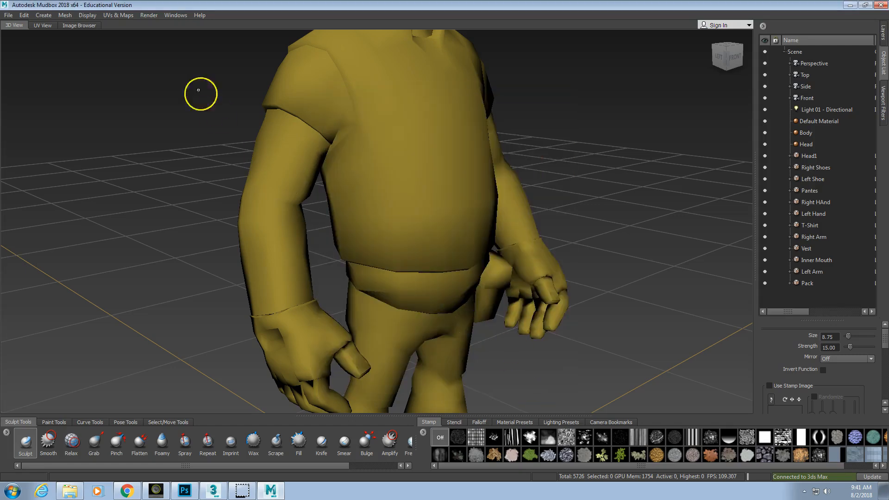
click(90, 15)
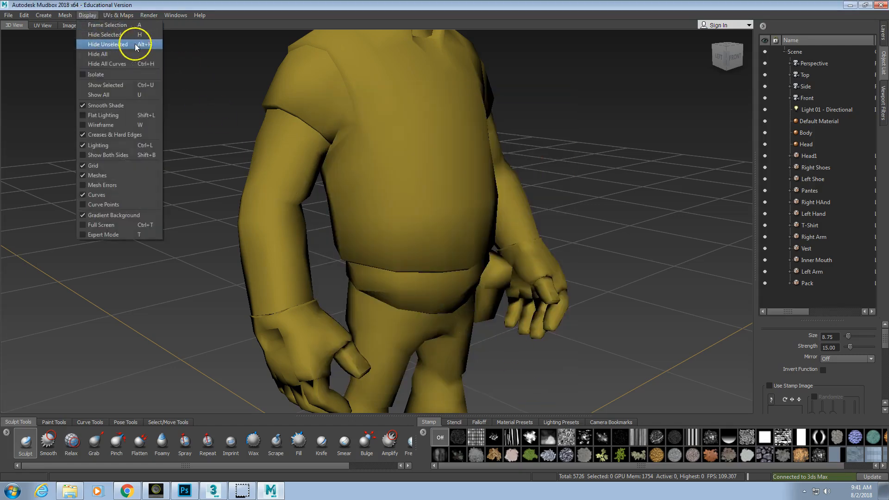
click(386, 175)
- Test the new hotkey by selecting the Vest, hiding the unselected parts, and showing all parts again
right_drag(398, 167, 406, 190)
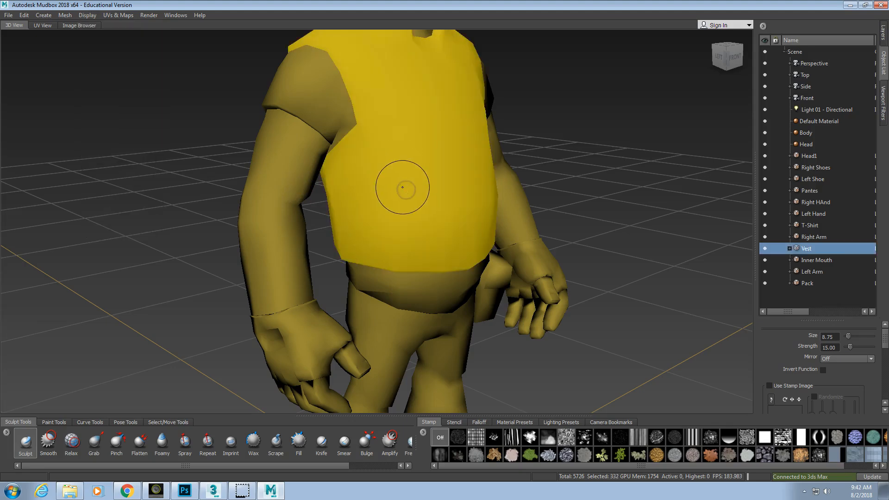
key(alt+h)
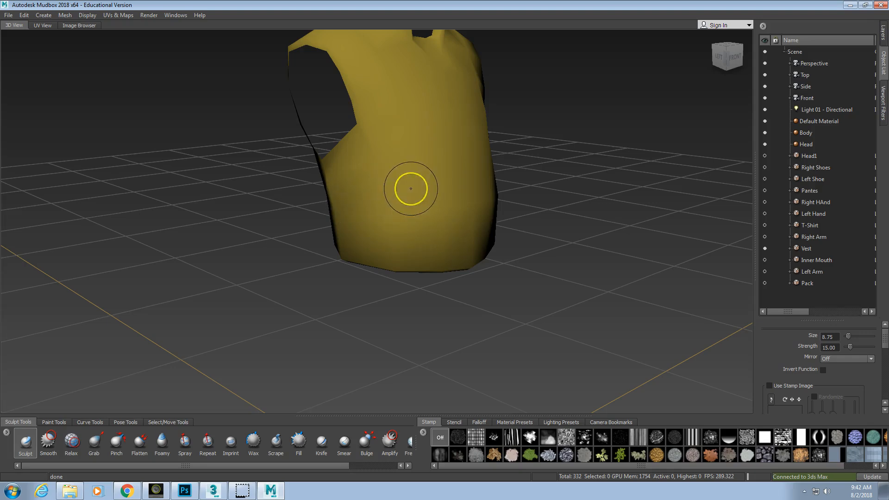
key(shift+h)
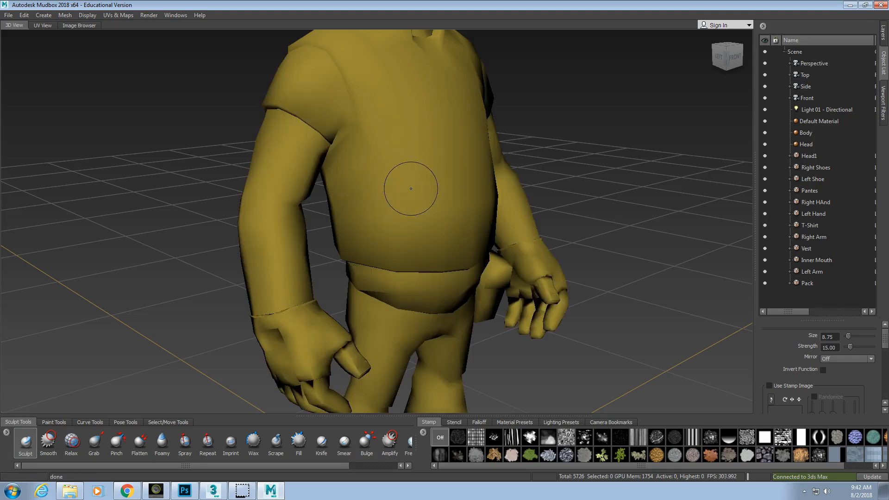